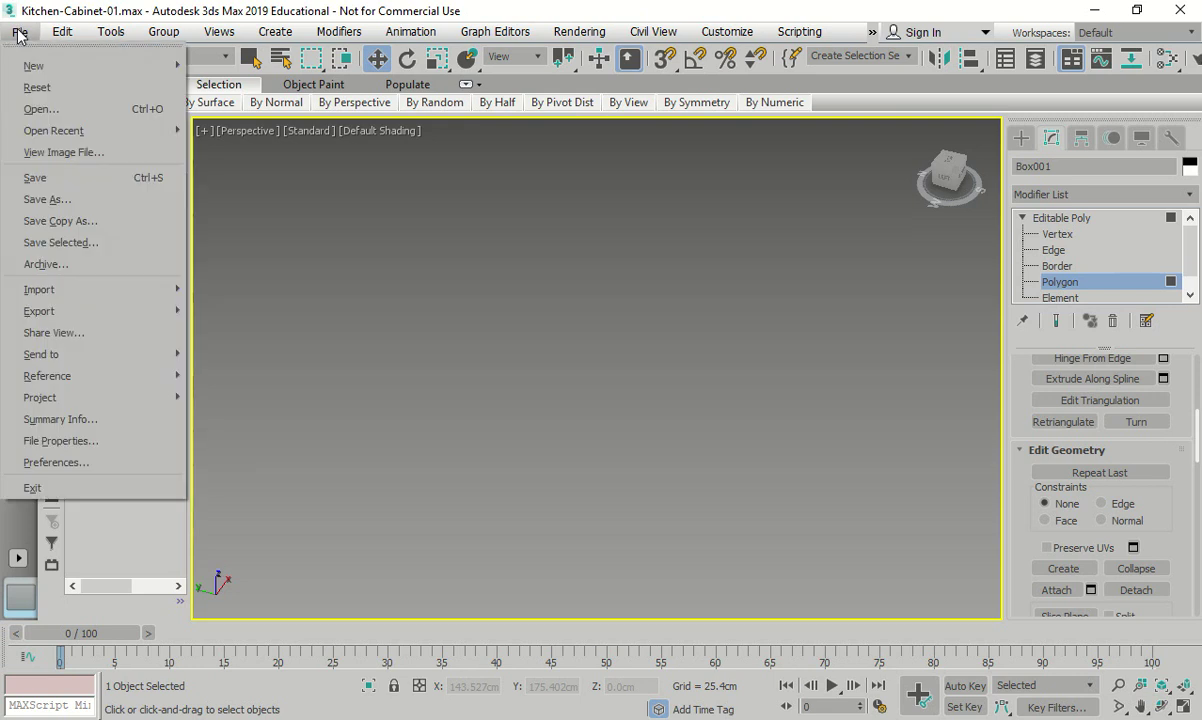
- Reset 3ds Max to an empty untitled scene, discarding unsaved changes
left_click(80, 83)
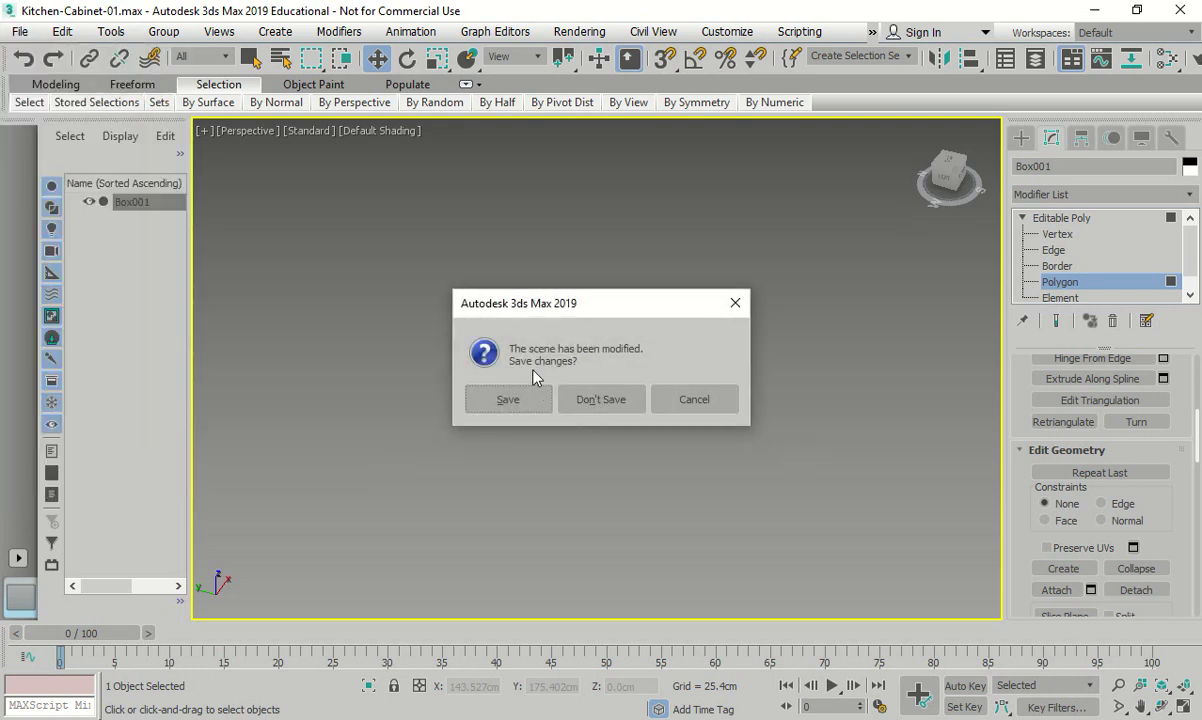
left_click(583, 401)
left_click(575, 403)
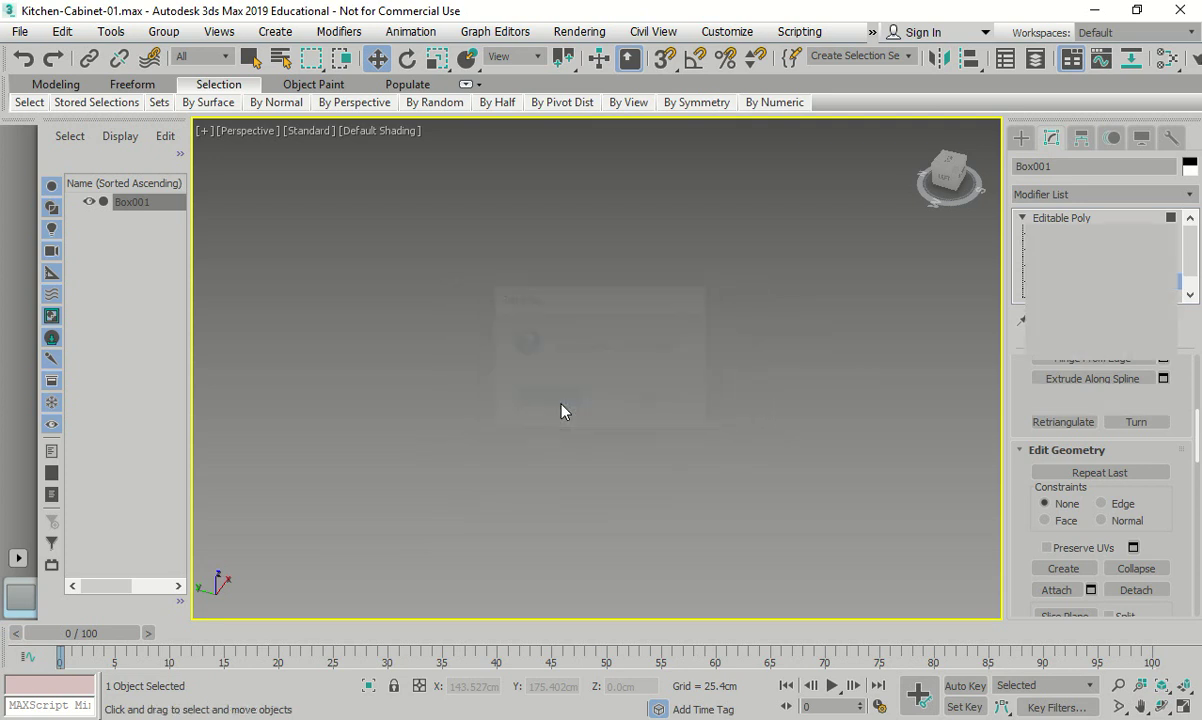
- Set the display units to Metric Centimeters in Units Setup
left_click(707, 32)
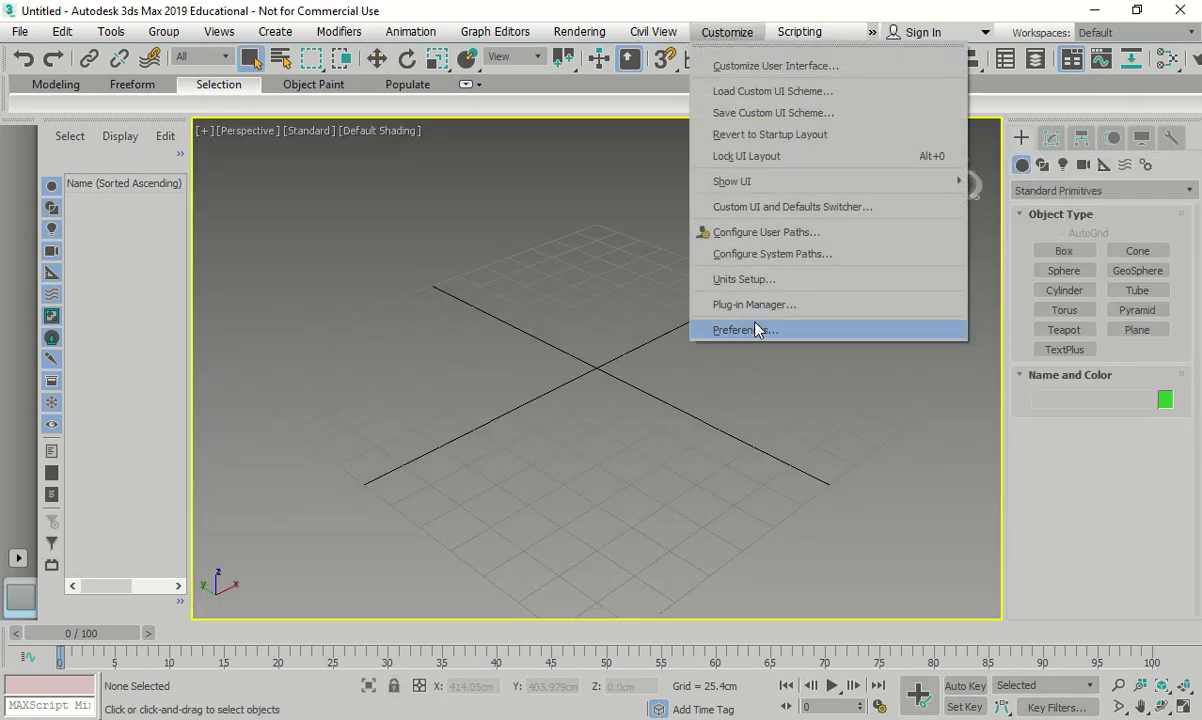
left_click(746, 279)
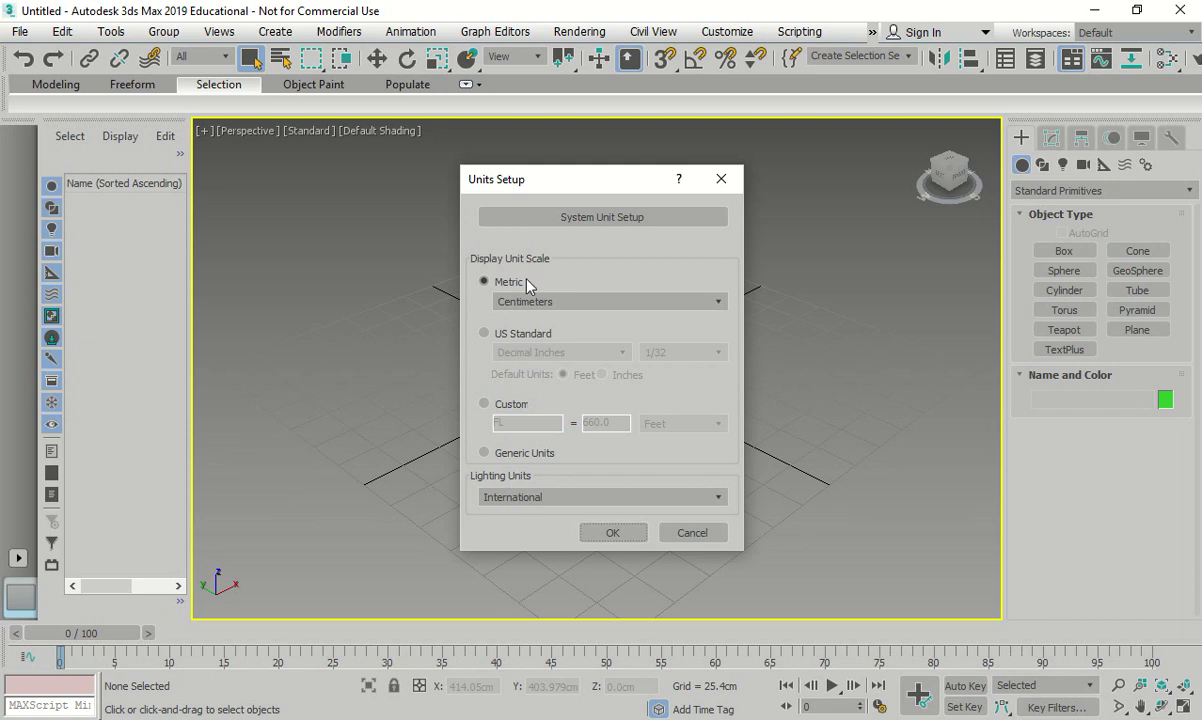
left_click(612, 532)
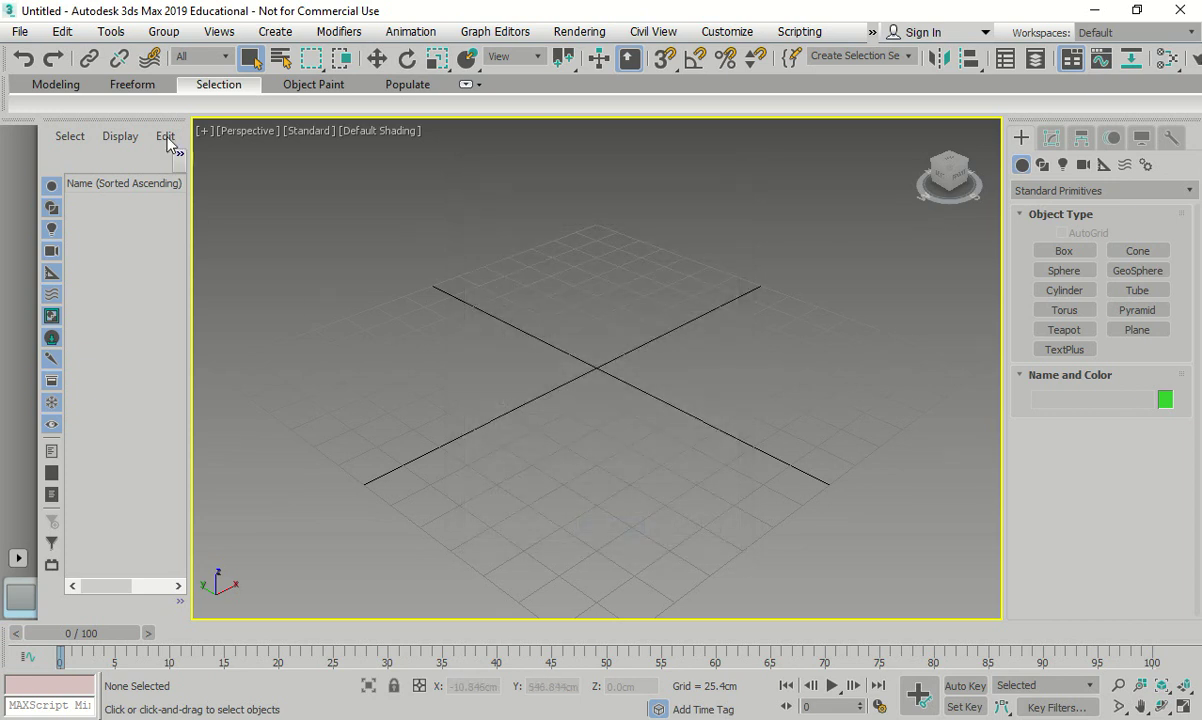
left_click(20, 31)
- Save the empty scene in the Unit-M4 folder under the name Kitchen-Cabinet
left_click(75, 197)
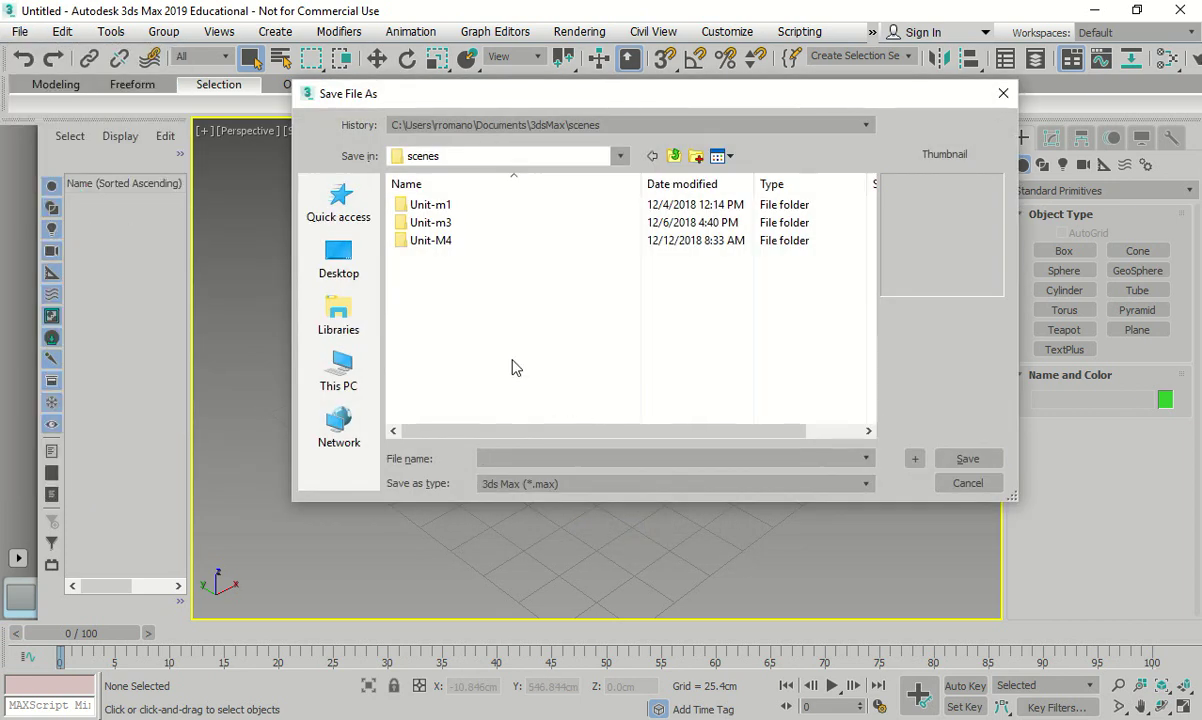
double_click(440, 241)
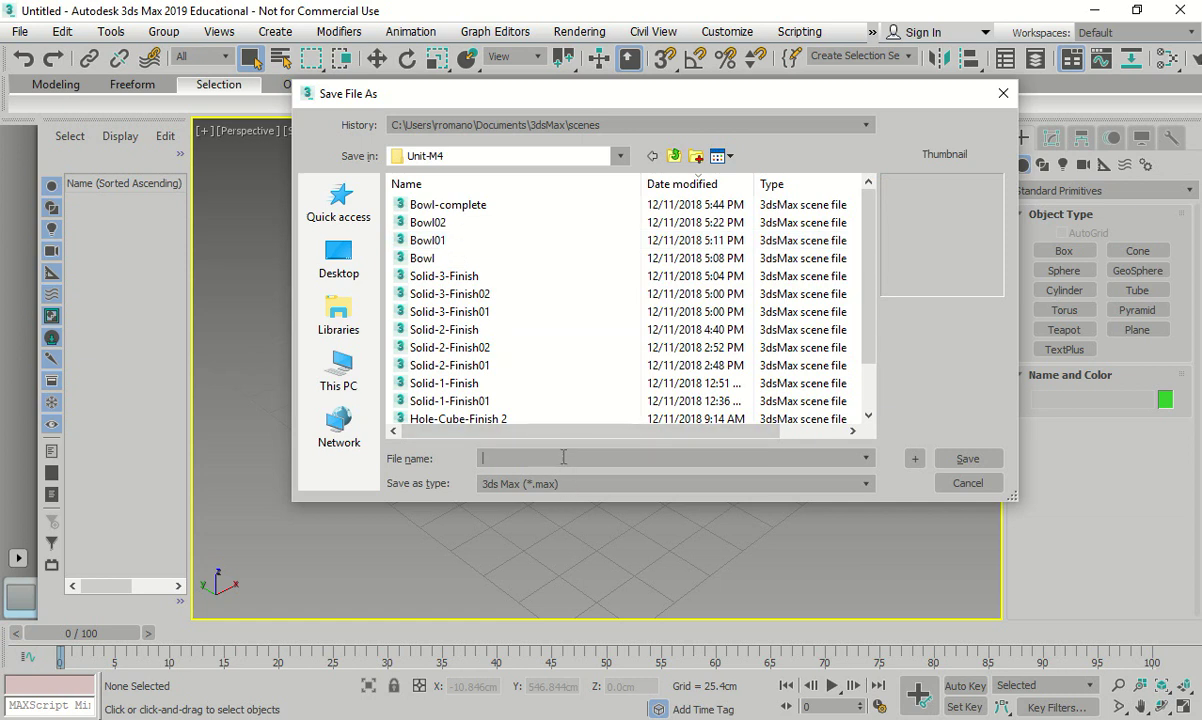
type("Kitchen-Cabinet")
left_click(996, 458)
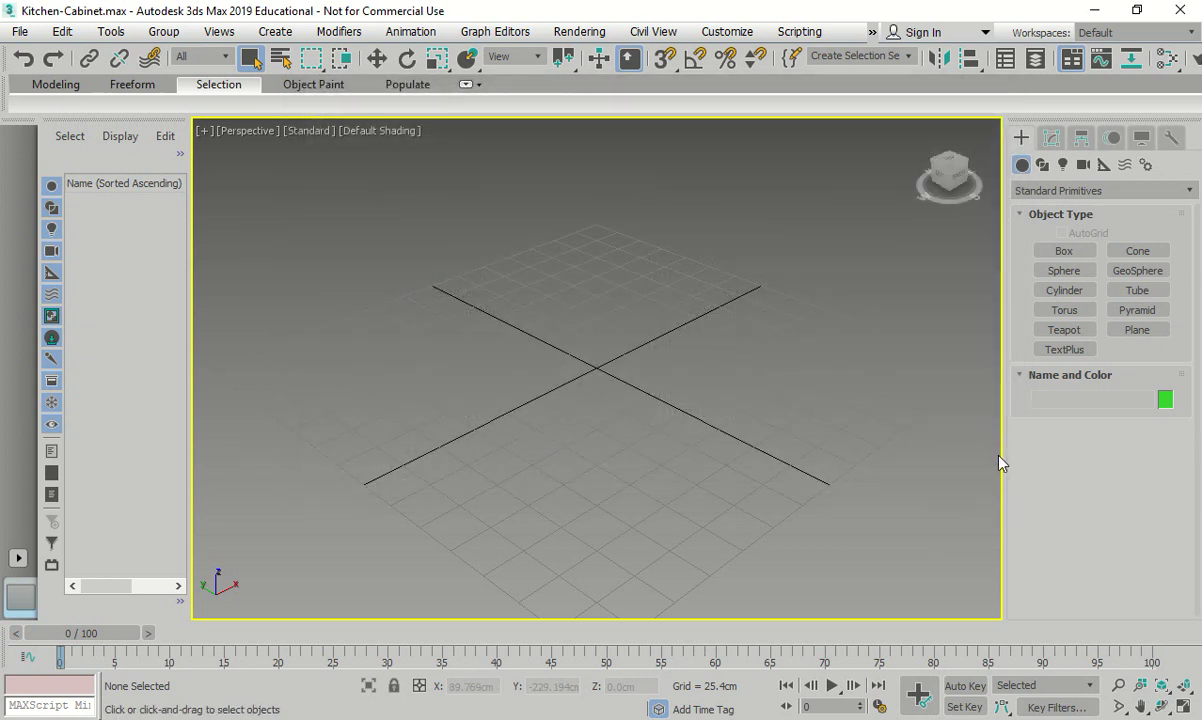
- Draw a new box in the Top view
key("t")
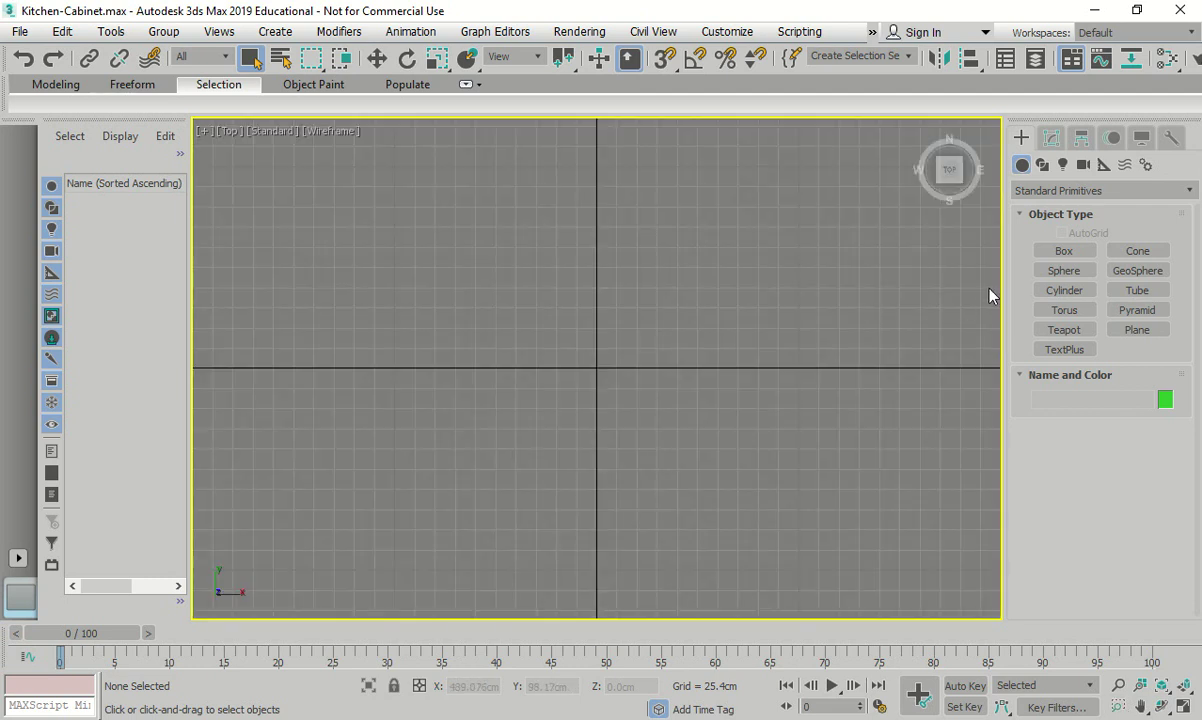
left_click(1064, 251)
left_click_drag(533, 455, 666, 288)
left_click(751, 266)
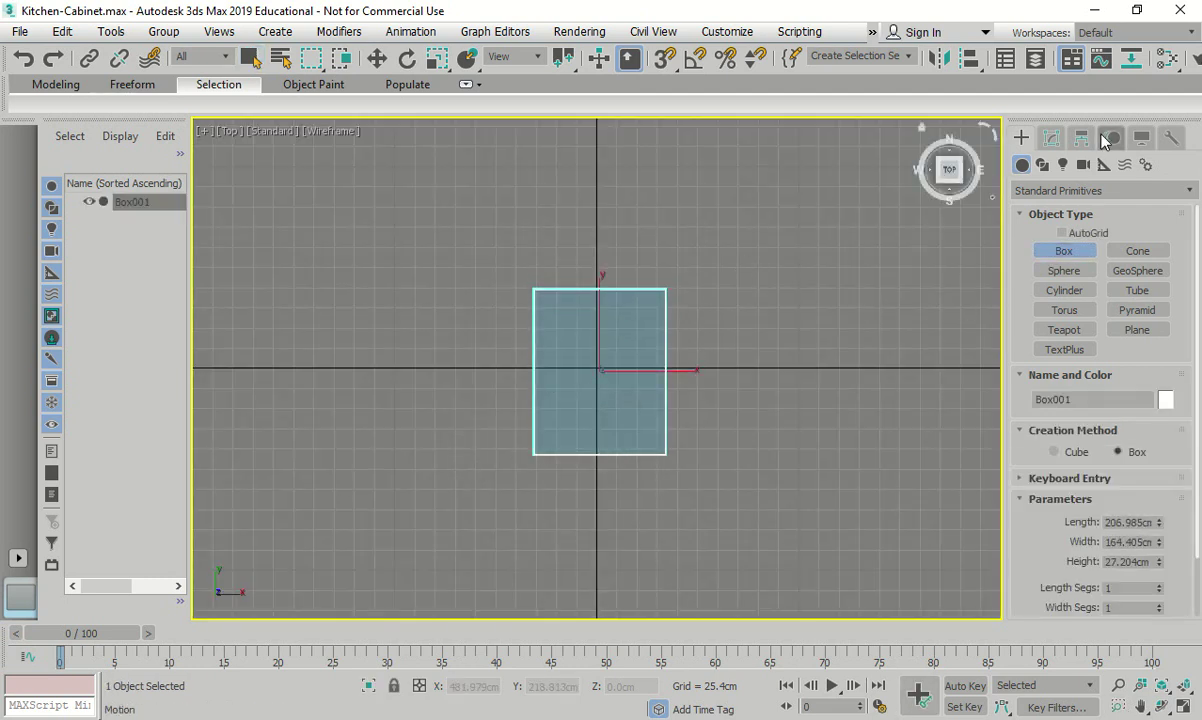
- Set the box to Length 38, Width 45 and Height 76 cm
left_click(1051, 137)
double_click(1150, 388)
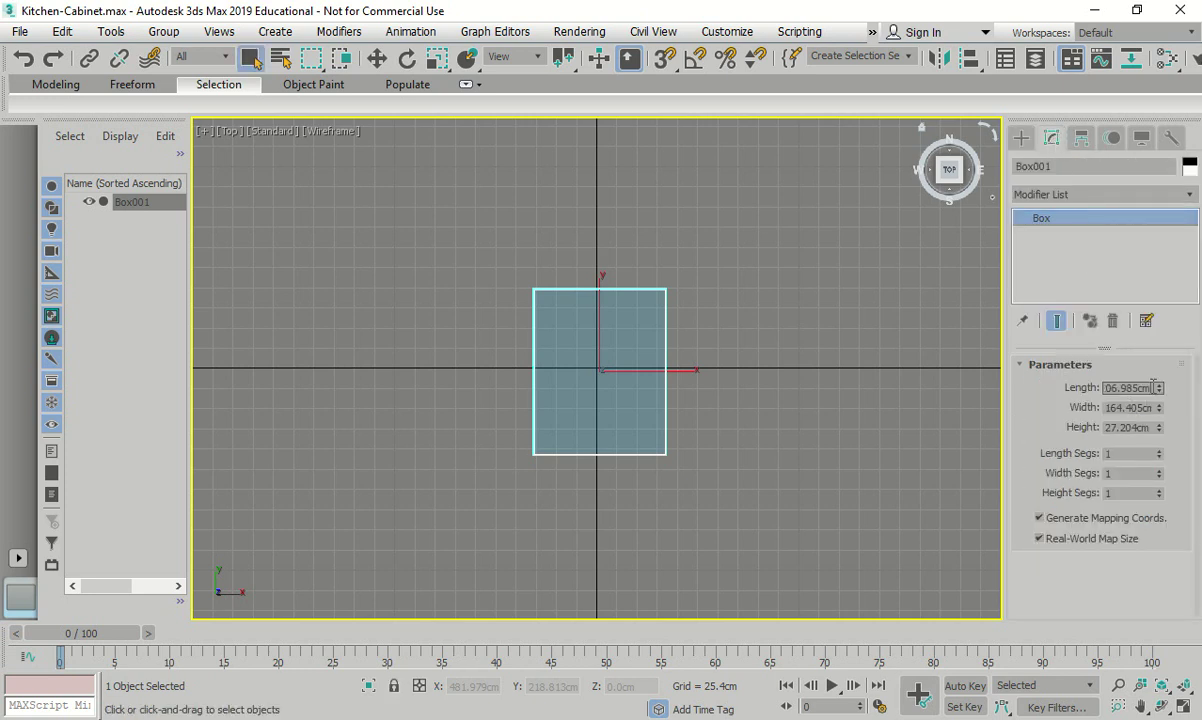
key("BackSpace")
type("38")
key("Return")
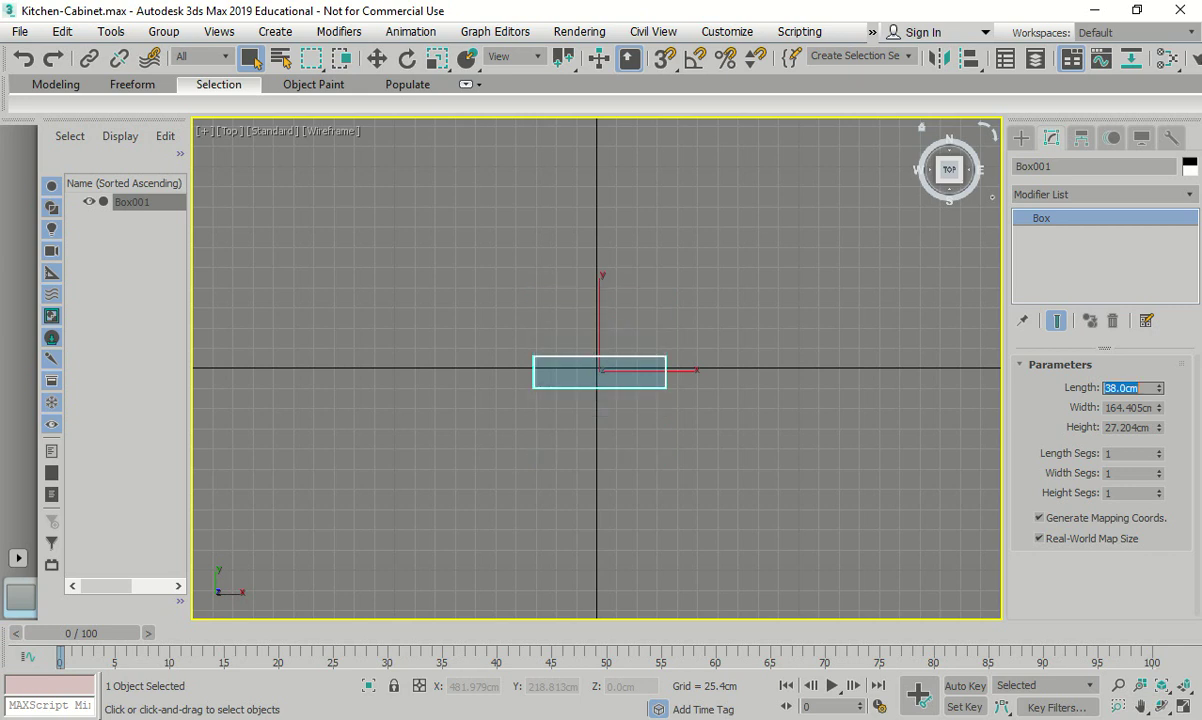
key("Tab")
type("45")
key("Tab")
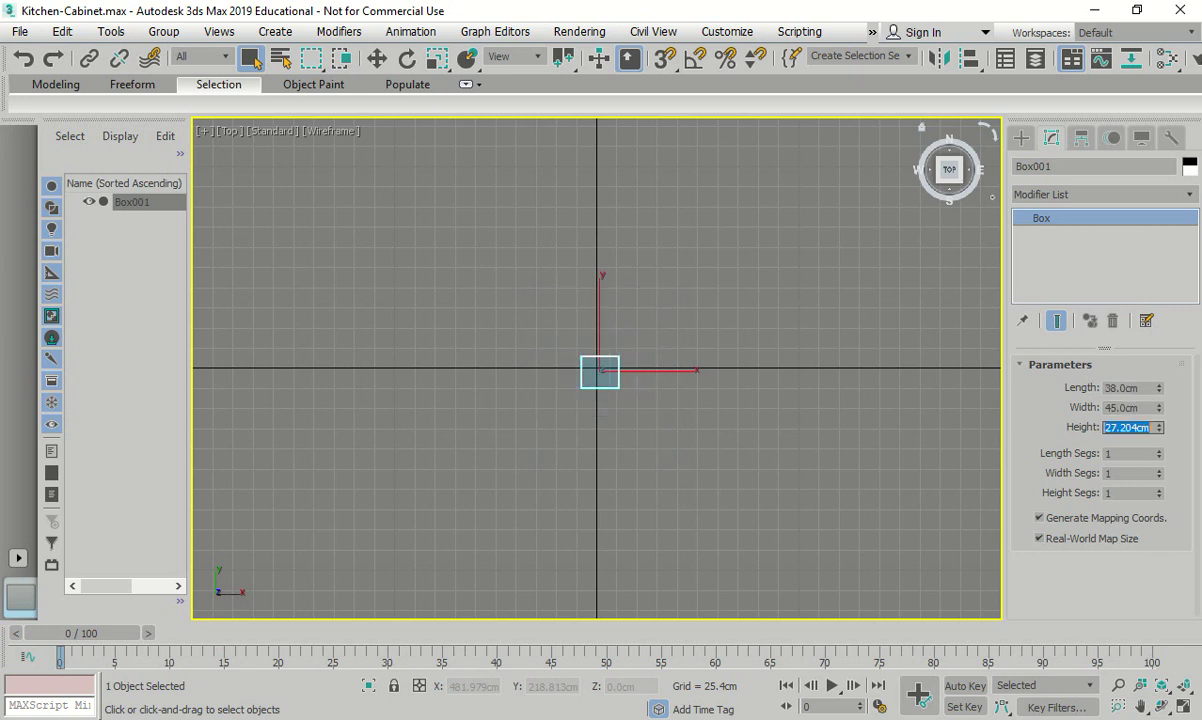
type("76")
key("Tab")
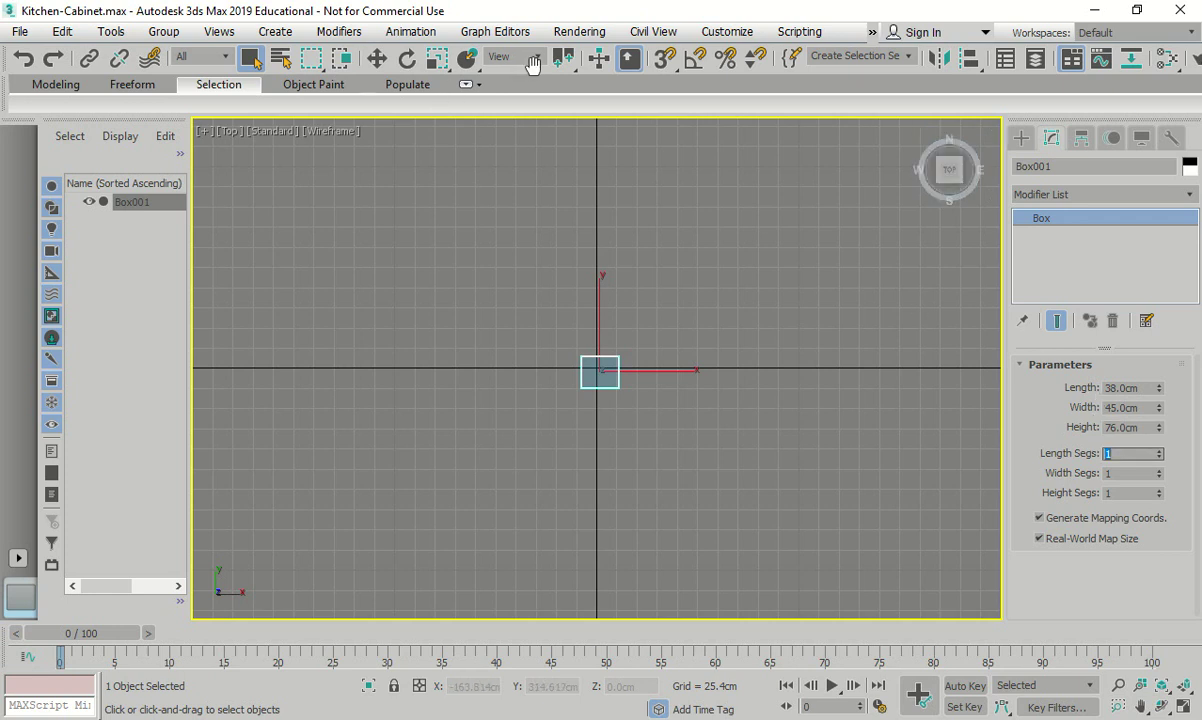
- Move the box to X 0, Y 0 with the Move Transform Type-In
left_click(376, 58)
right_click(376, 58)
double_click(665, 288)
type("0")
key("Tab")
type("0")
key("Return")
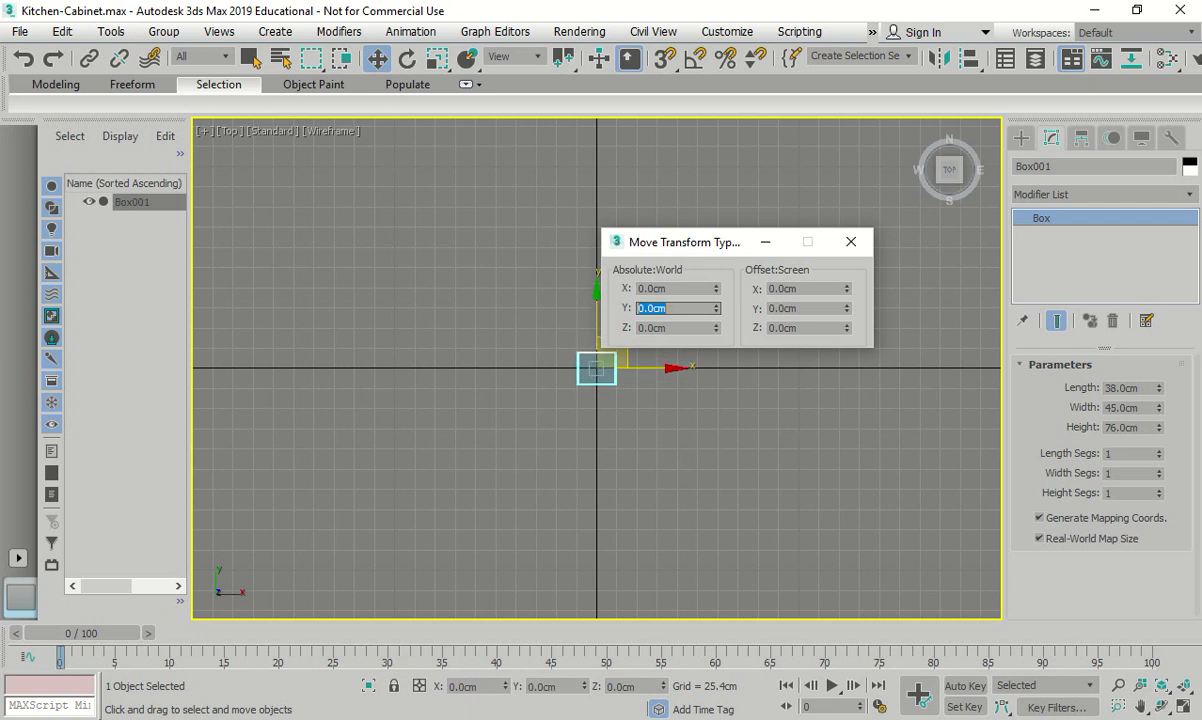
left_click(850, 241)
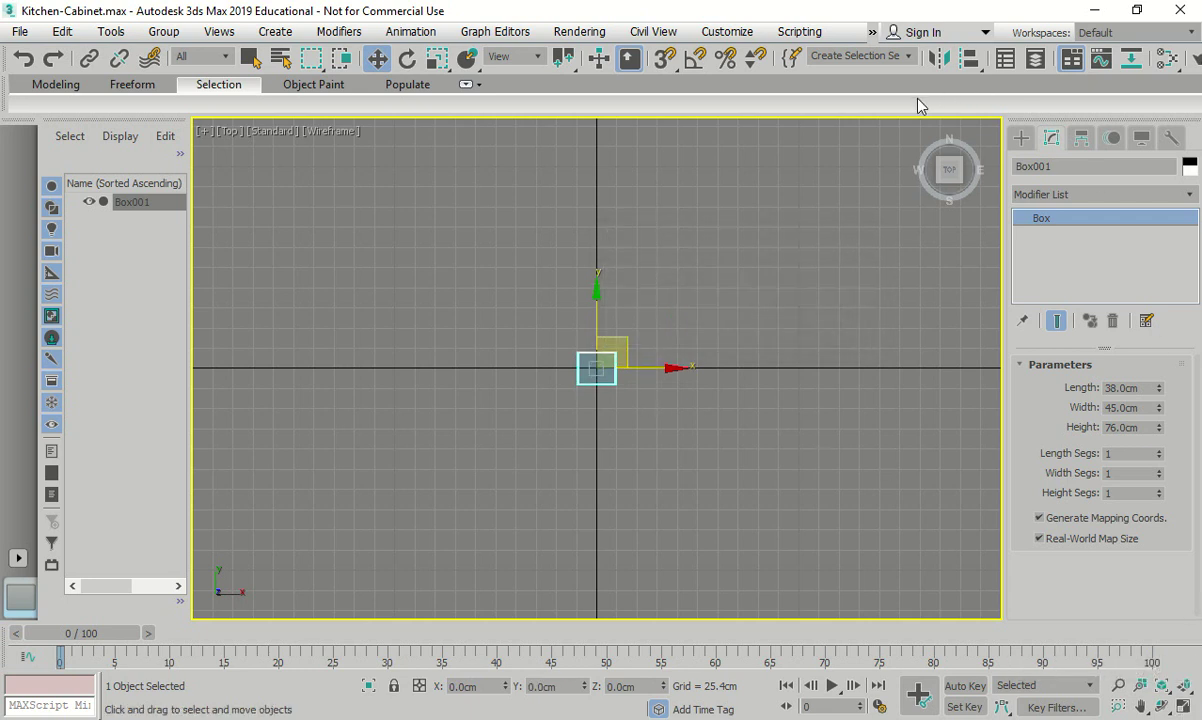
- Switch to Perspective with the grid hidden and save an incremented Kitchen-Cabinet01
key("p")
key("g")
left_click(19, 31)
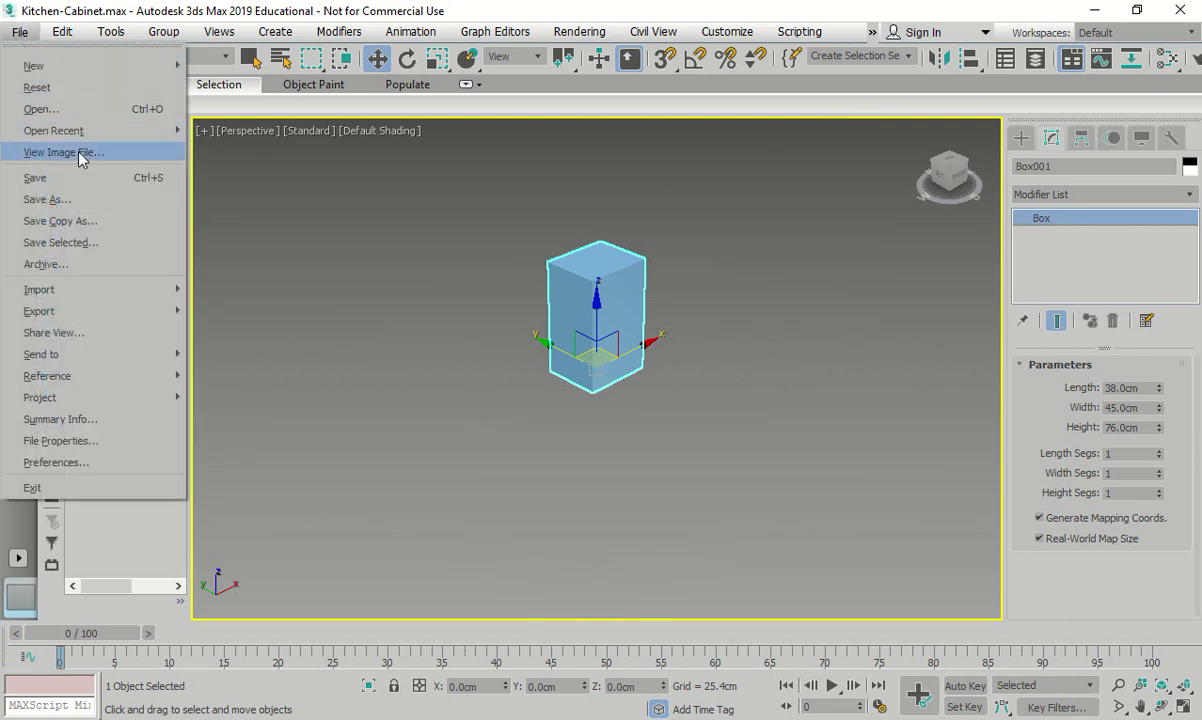
left_click(22, 177)
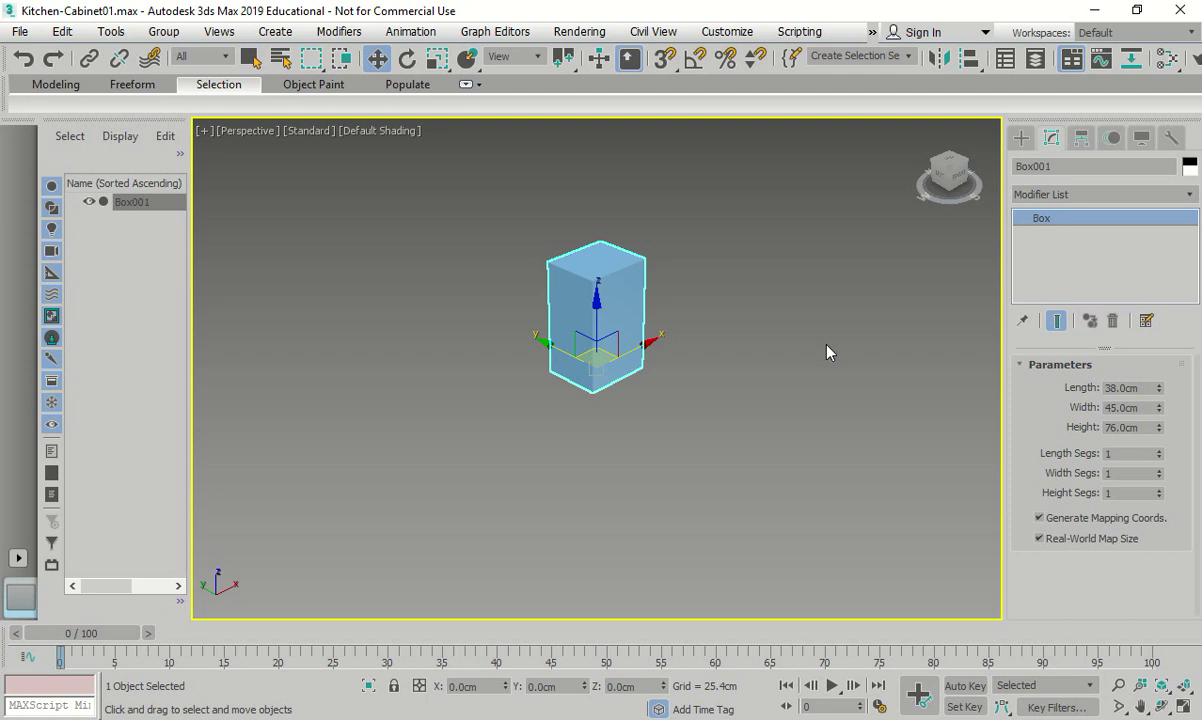
- Convert Box001 to an Editable Poly
right_click(590, 272)
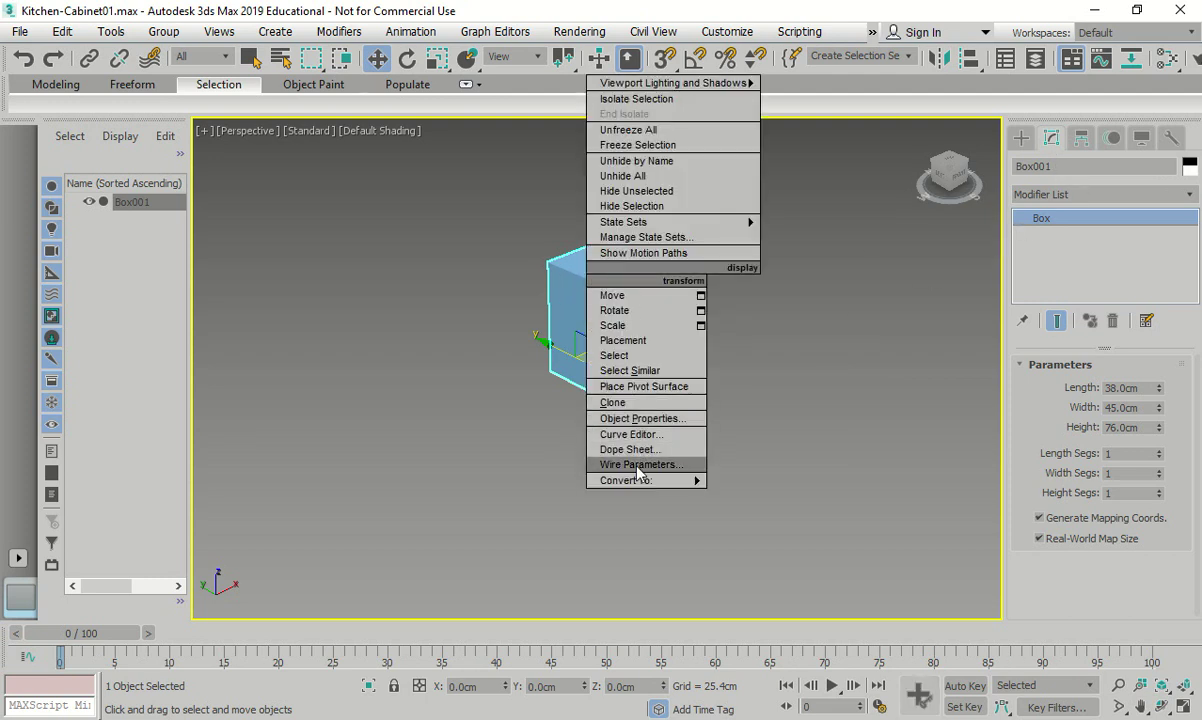
mouse_move(640, 478)
left_click(534, 497)
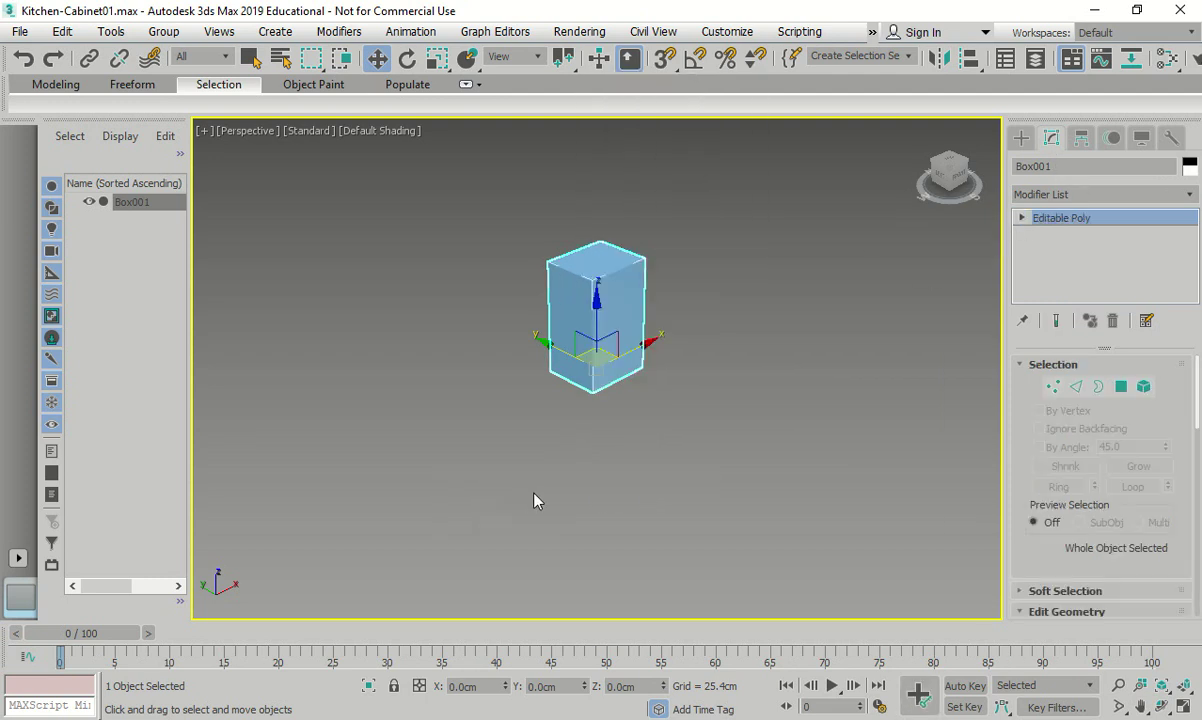
- At Polygon level, select the box's top and bottom faces
left_click(1021, 218)
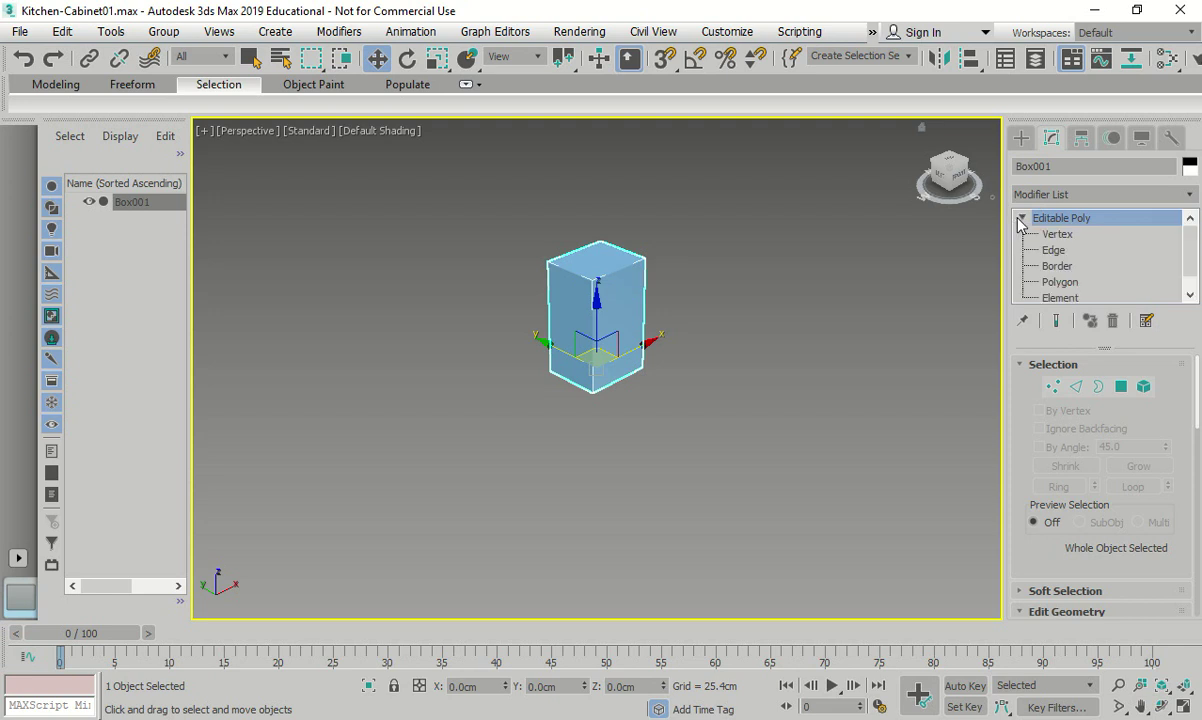
left_click(1060, 282)
left_click(614, 259)
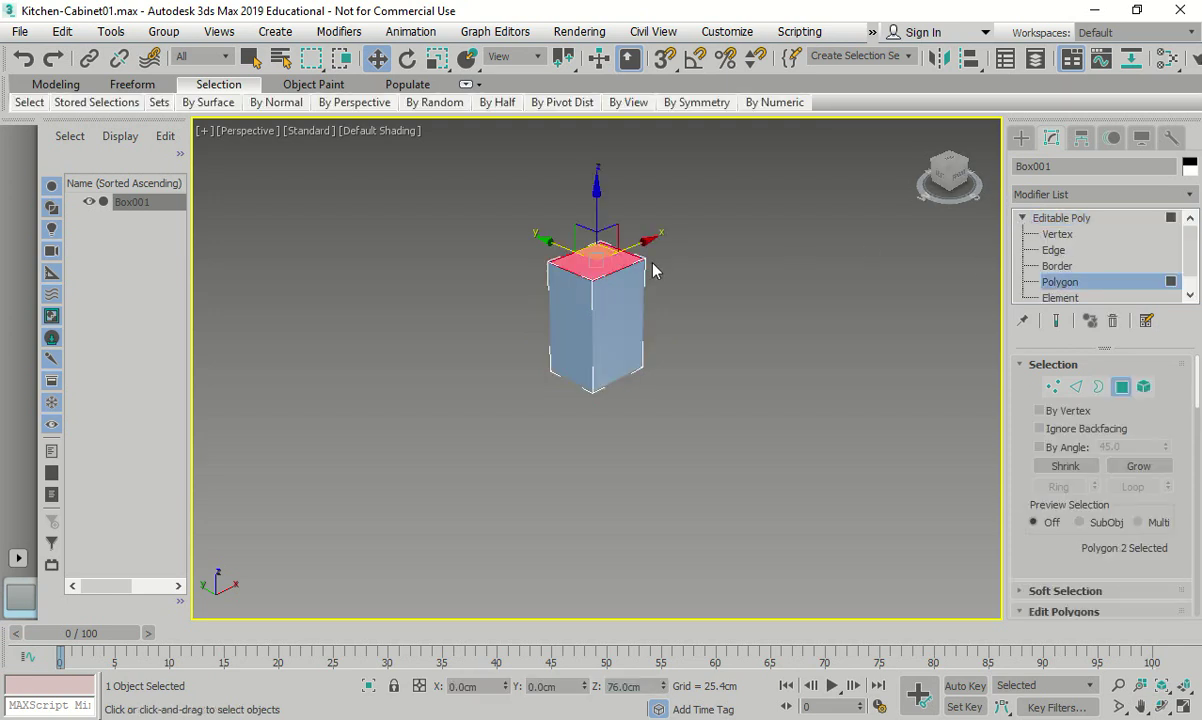
middle_click_drag(561, 400, 574, 311, "alt")
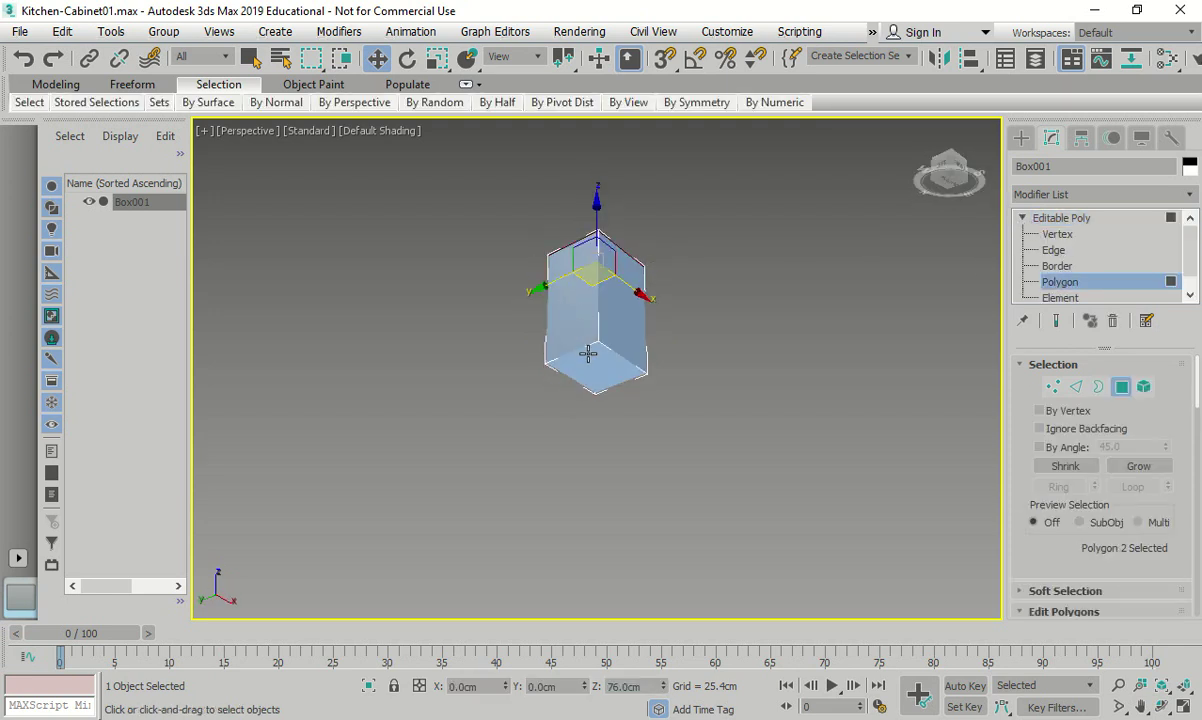
left_click(588, 354, "ctrl")
middle_click_drag(810, 287, 781, 402, "alt")
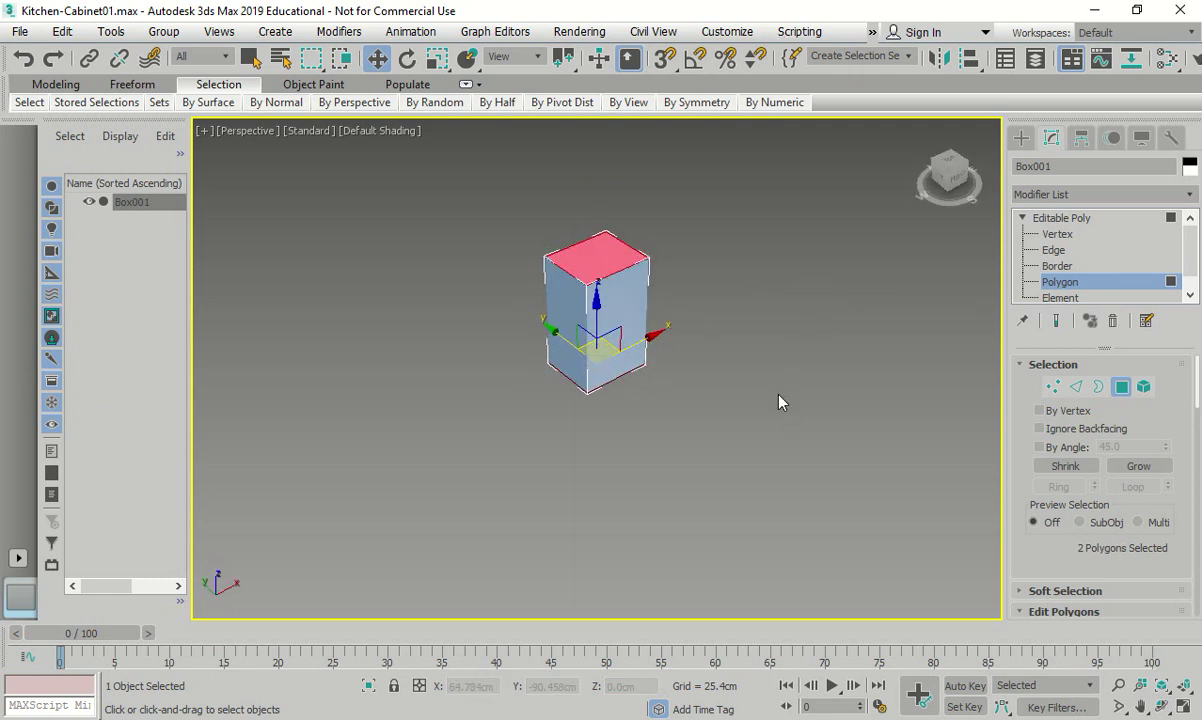
left_click_drag(1197, 365, 1198, 458)
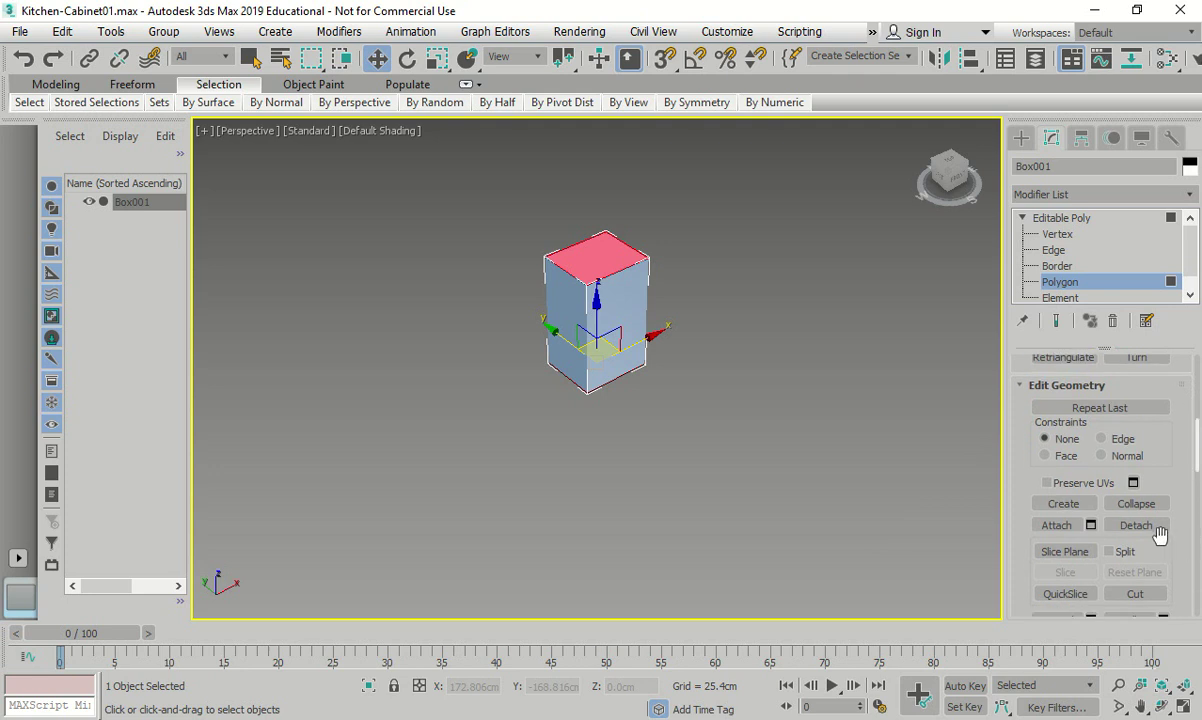
- Detach the selected top and bottom faces as Object001 and select it
left_click(1140, 527)
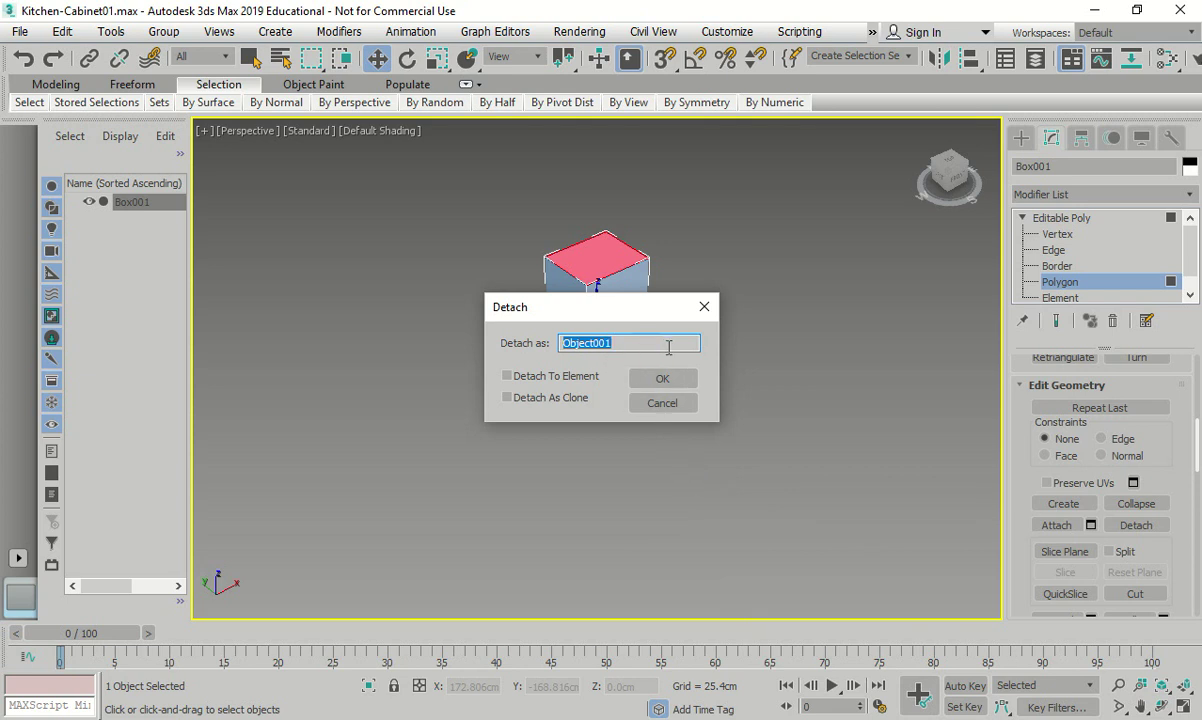
left_click(664, 381)
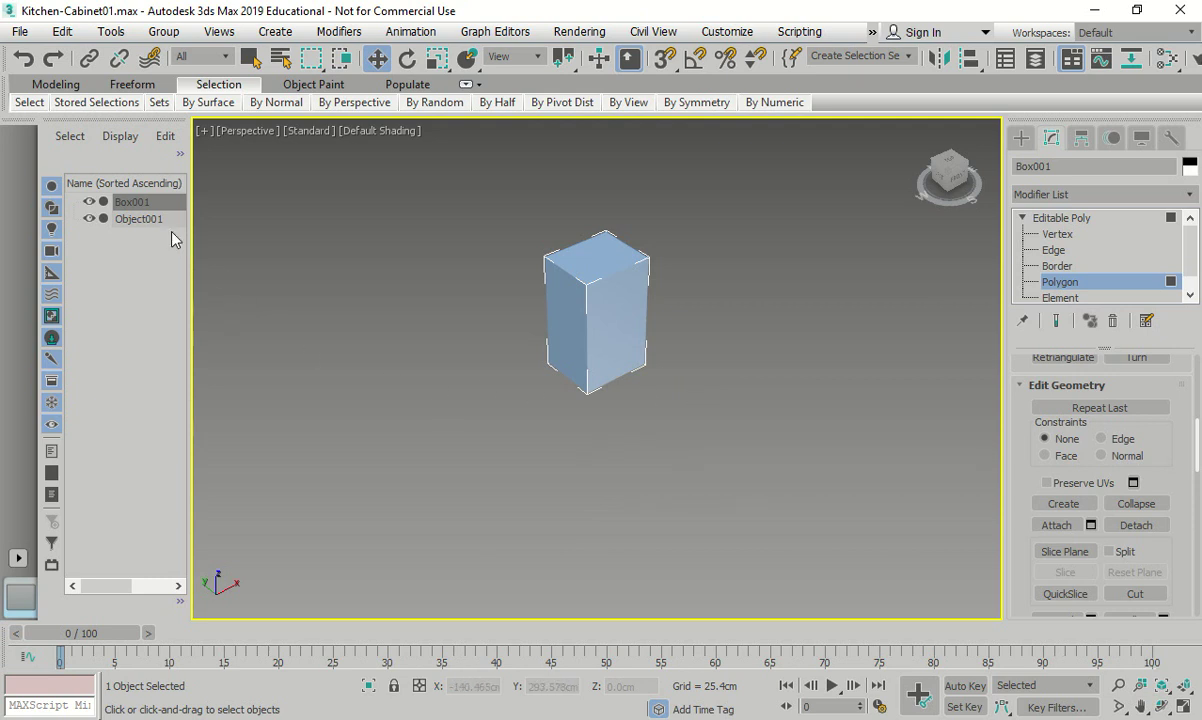
left_click(140, 219)
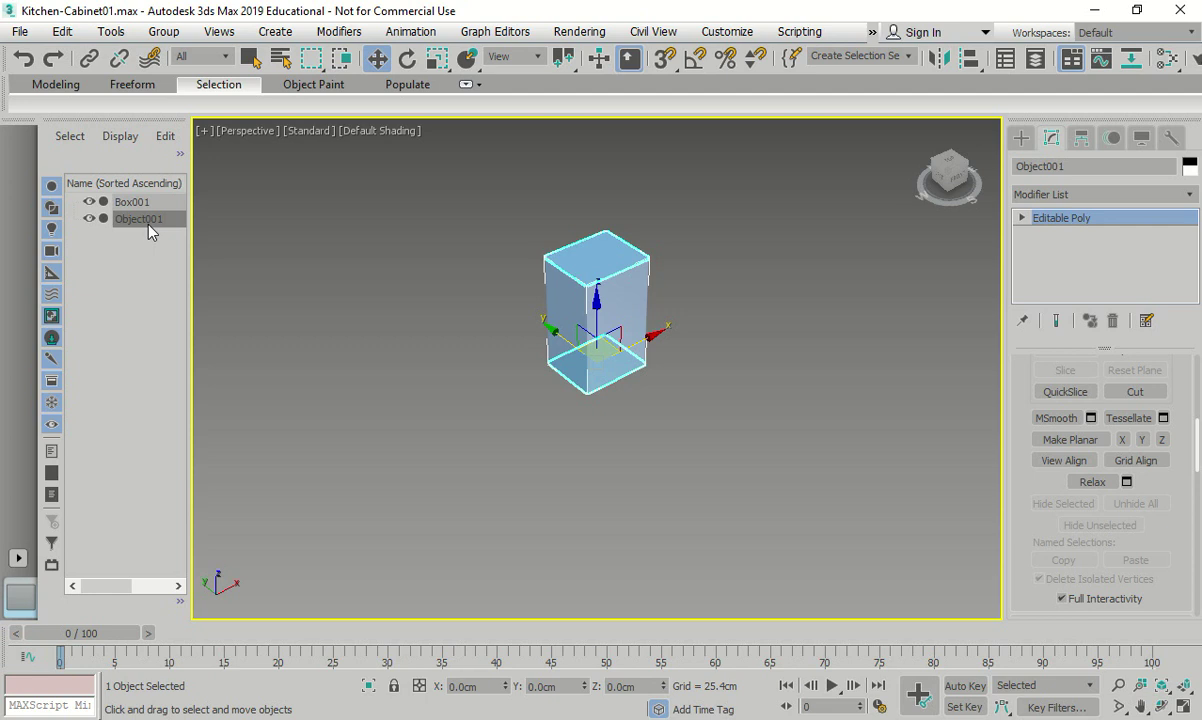
- Switch Object001 to Polygon sub-object level
left_click(1021, 217)
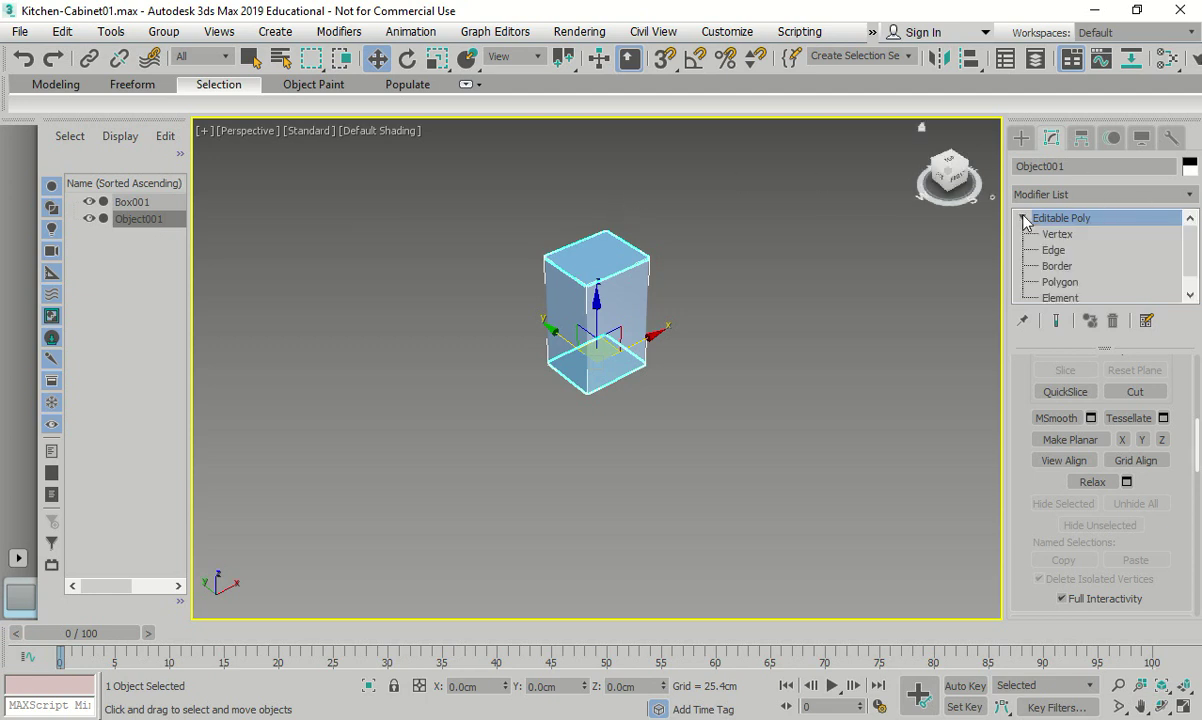
left_click(1059, 282)
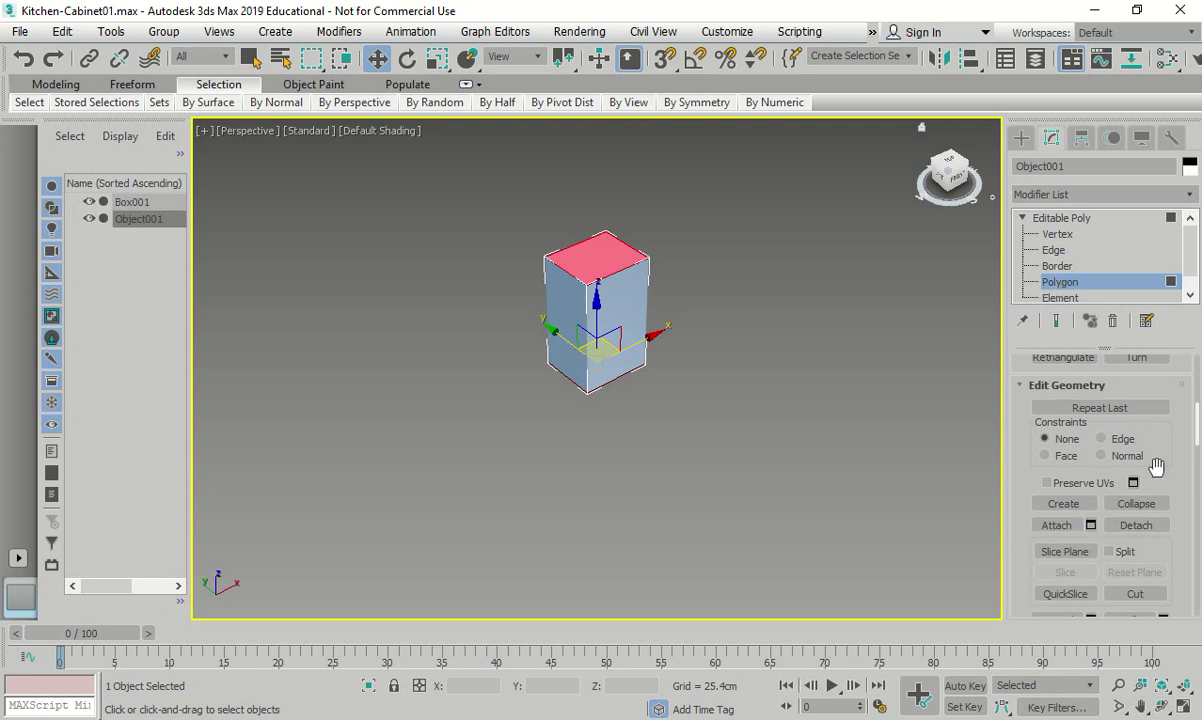
scroll(1162, 468, "down", 2)
scroll(1143, 494, "down", 3)
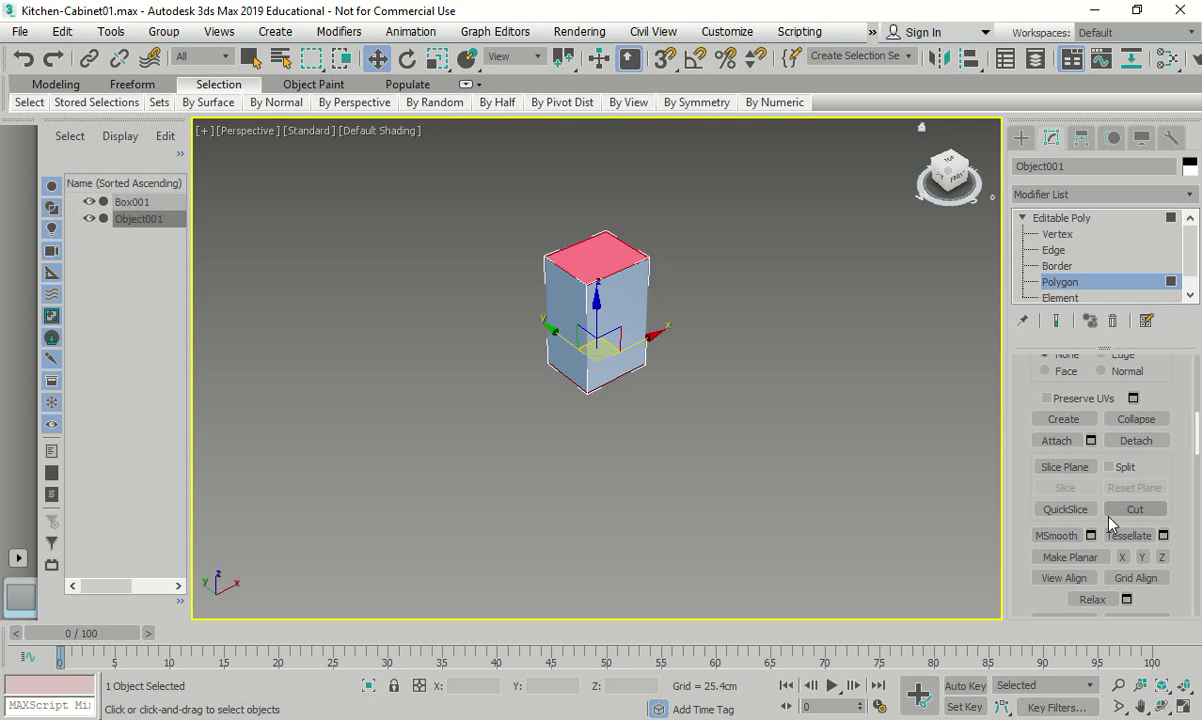
scroll(1108, 520, "up", 6)
scroll(1108, 520, "up", 5)
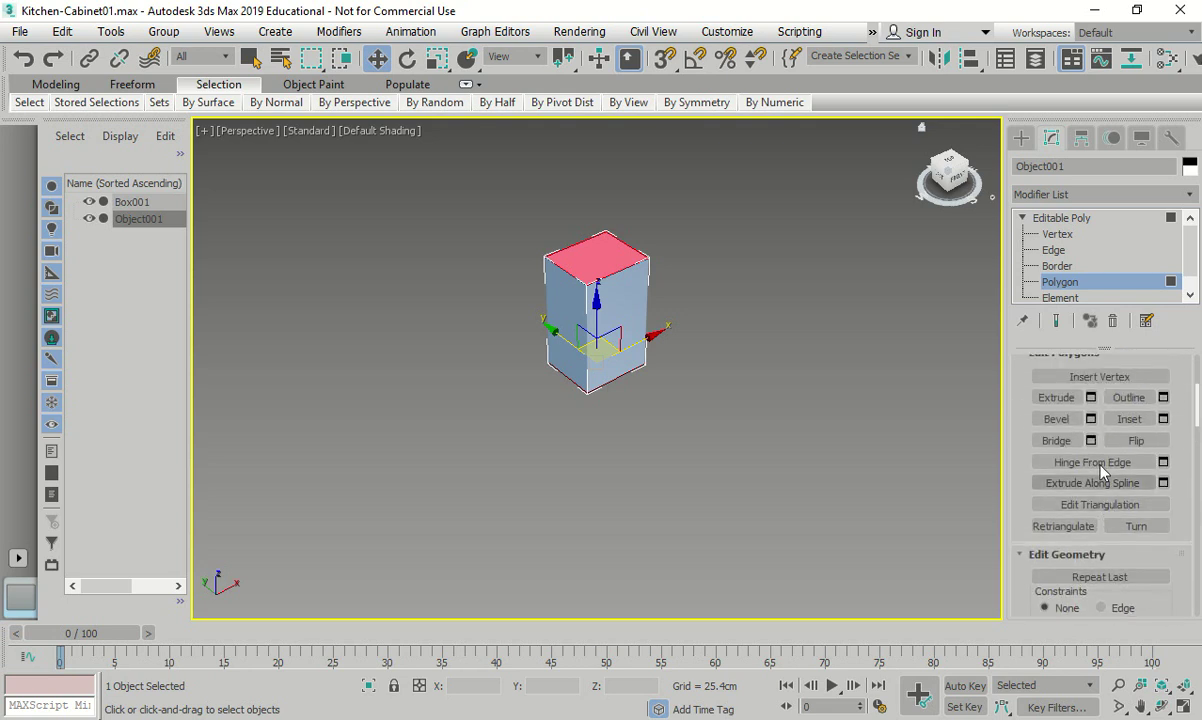
- Preview a 5 cm Local Normal extrusion of the top face, then cancel it
left_click(1091, 398)
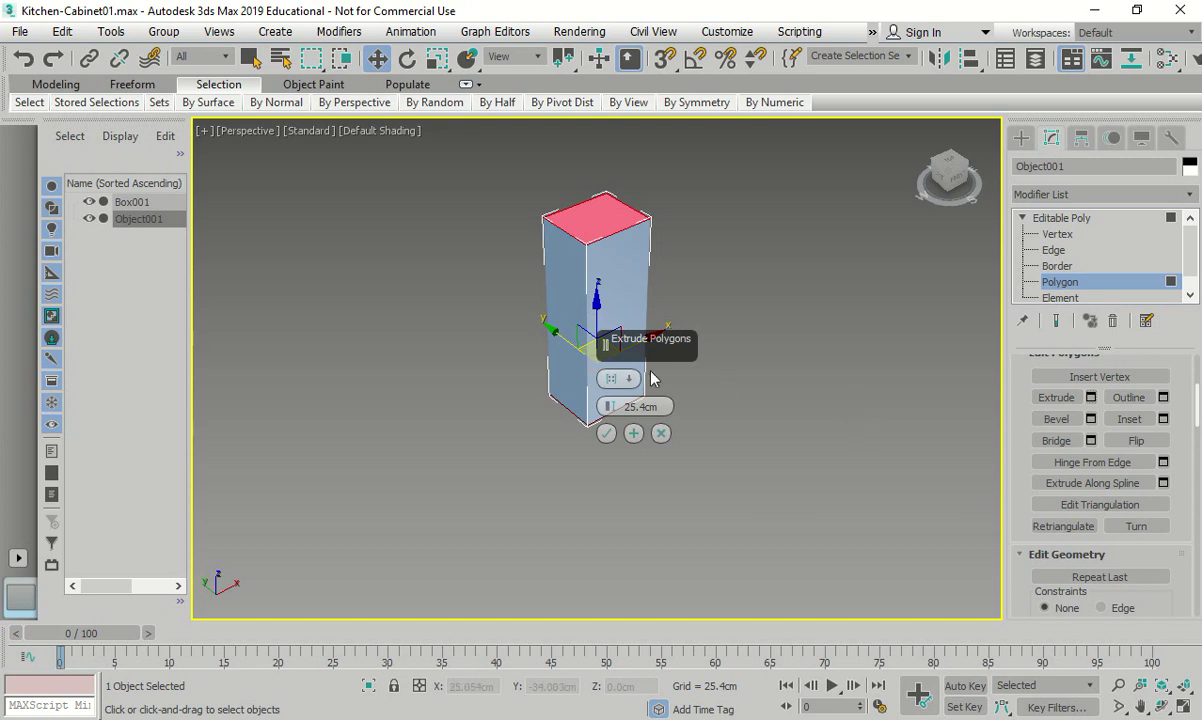
left_click(612, 380)
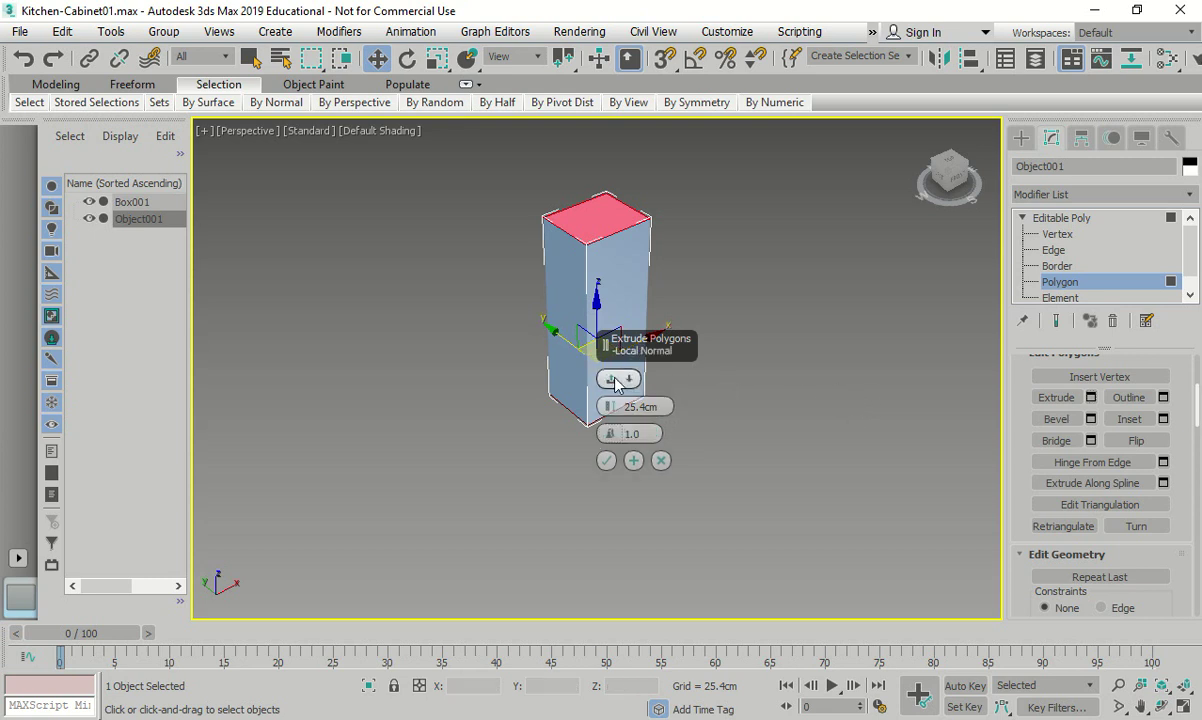
left_click(615, 380)
left_click(602, 406)
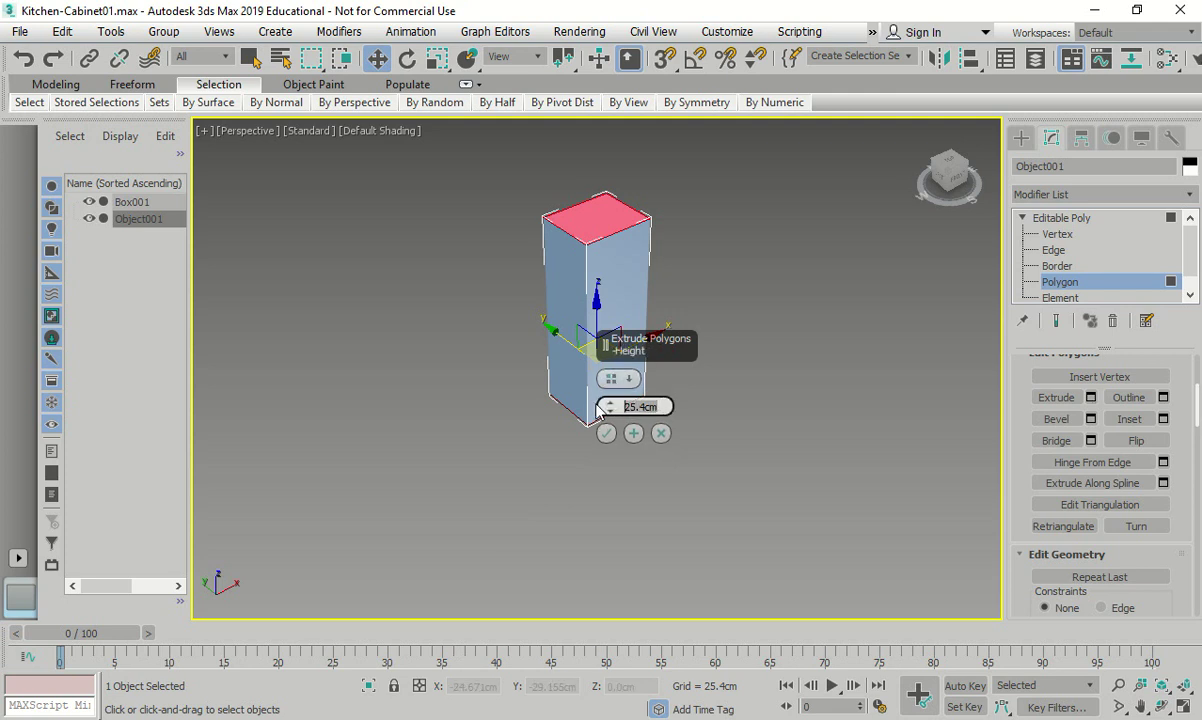
type("5")
key("Return")
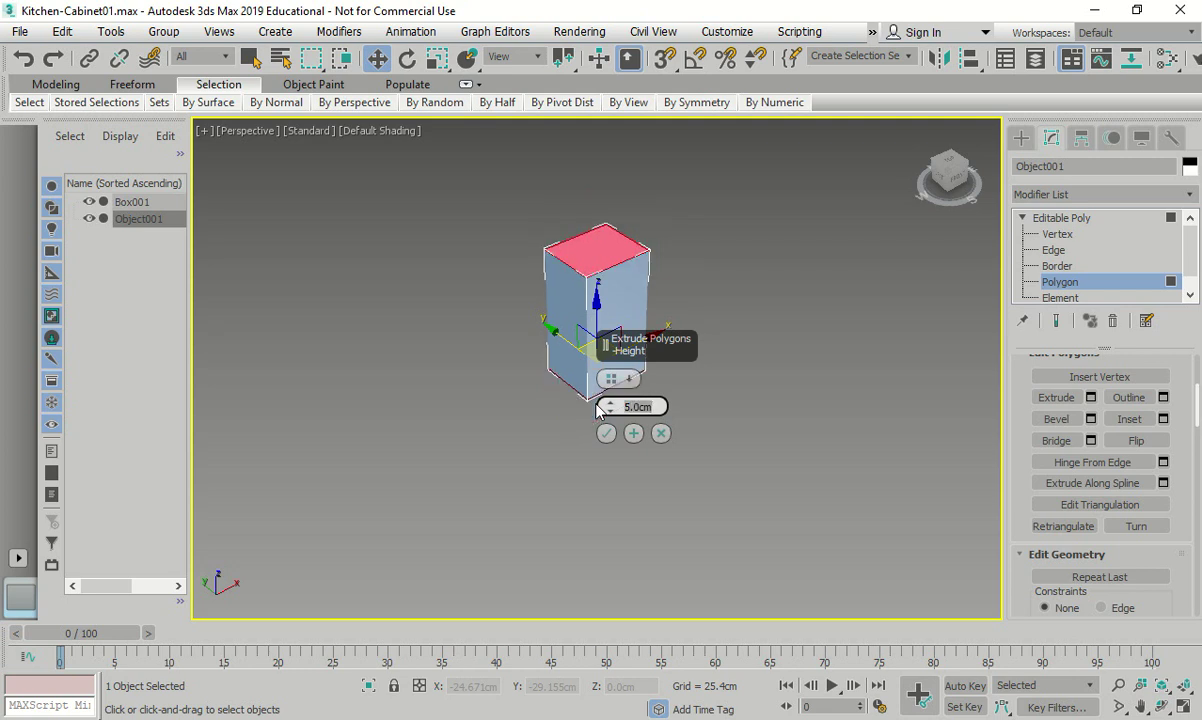
left_click(612, 378)
left_click(655, 420)
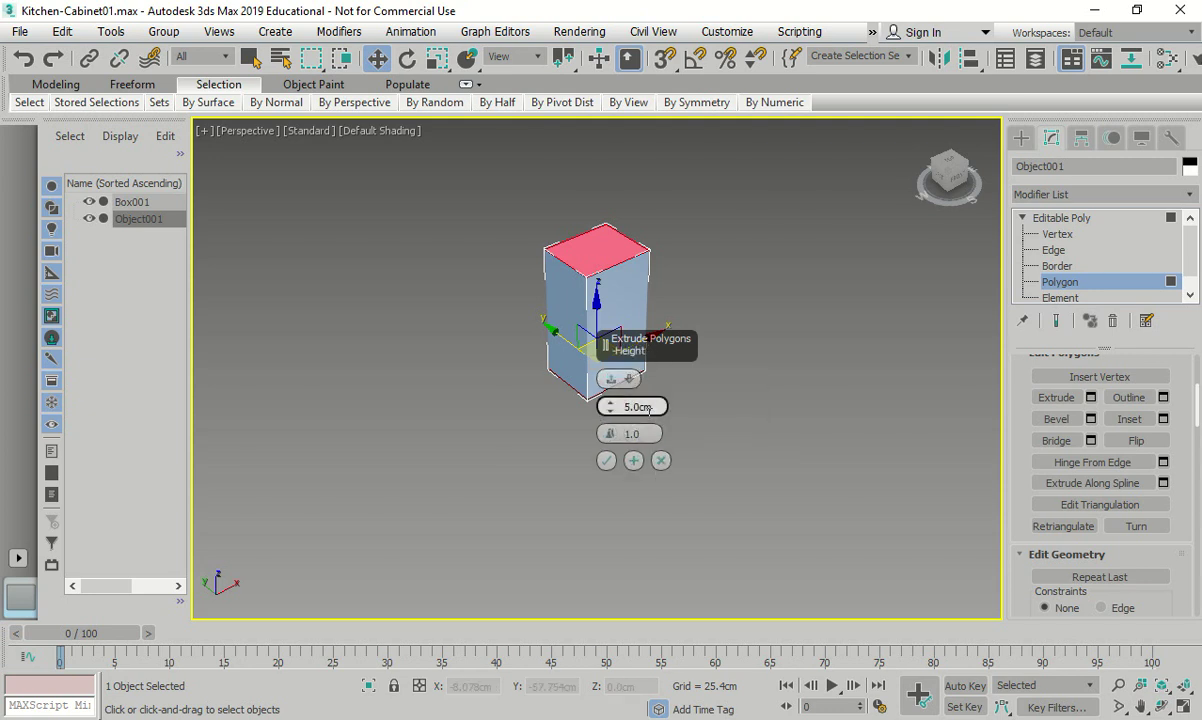
left_click(661, 460)
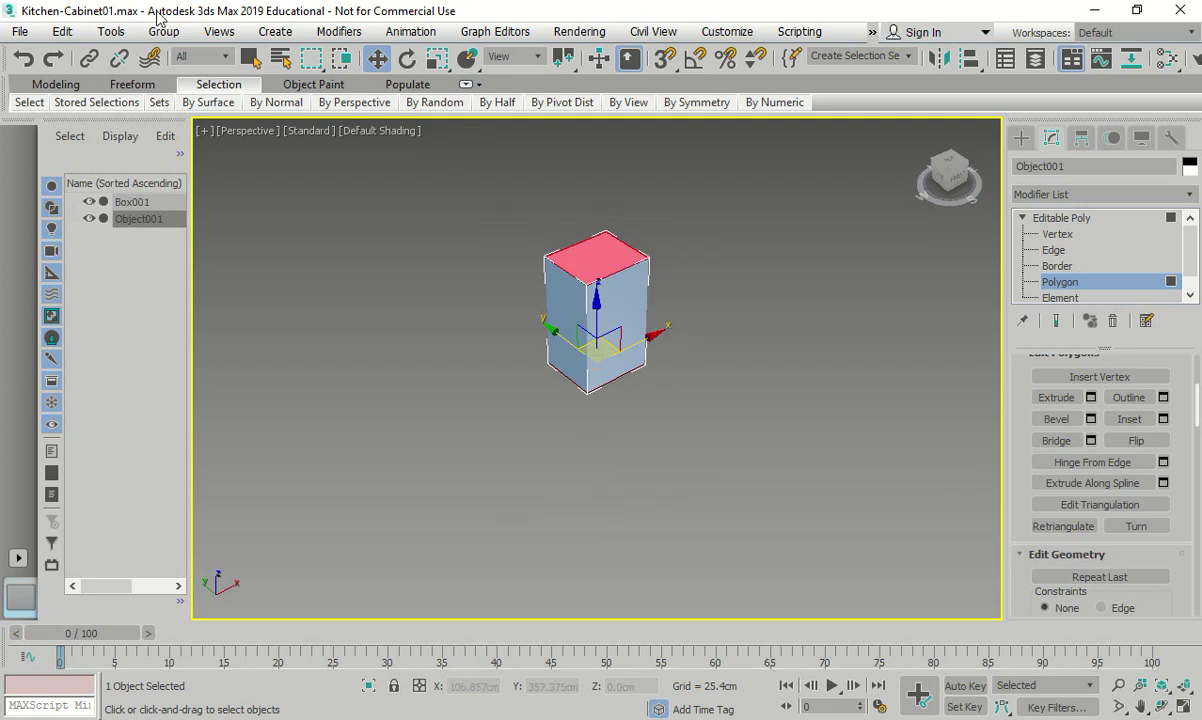
- Undo the last several actions to restore the earlier state
left_click(26, 62)
left_click(26, 62)
left_click(26, 62)
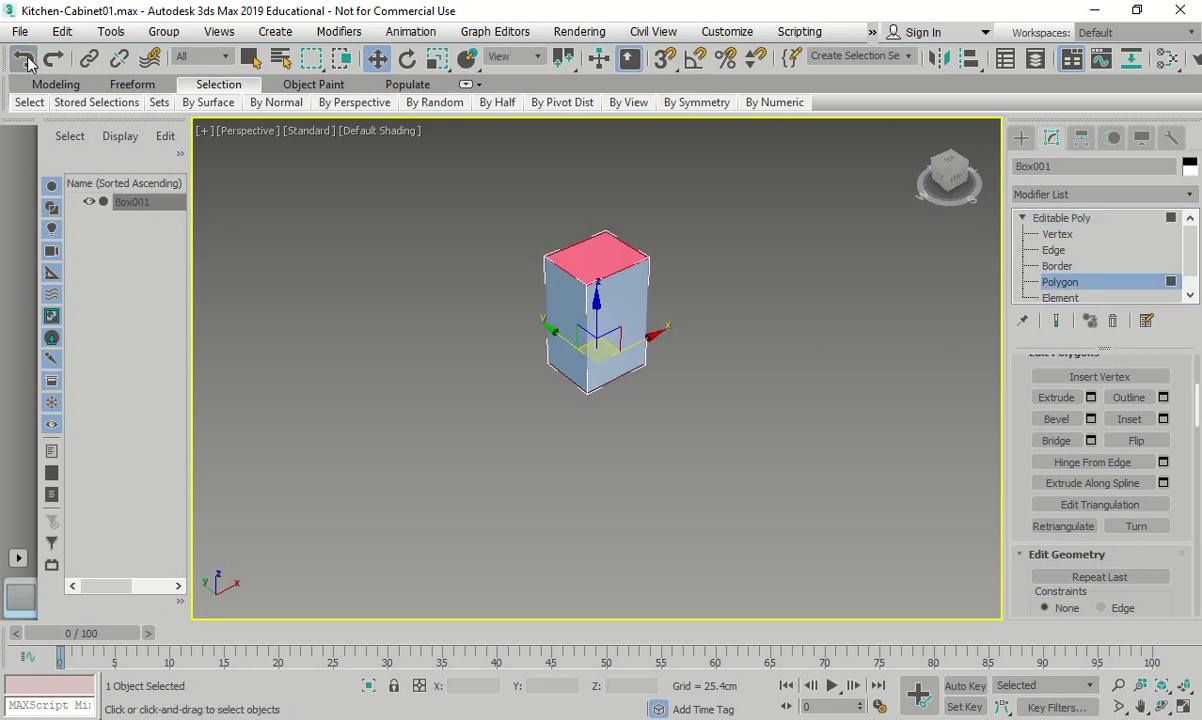
left_click(26, 62)
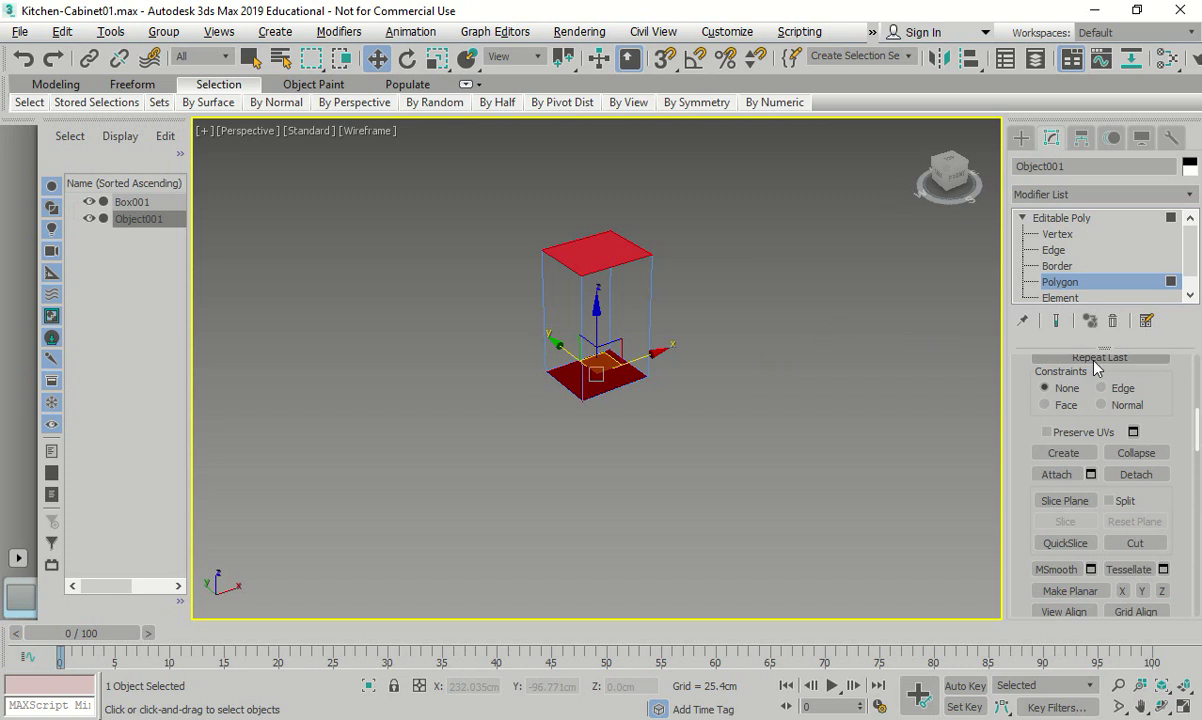
- Extrude the selected top and bottom faces by 5 cm
left_click(1026, 338)
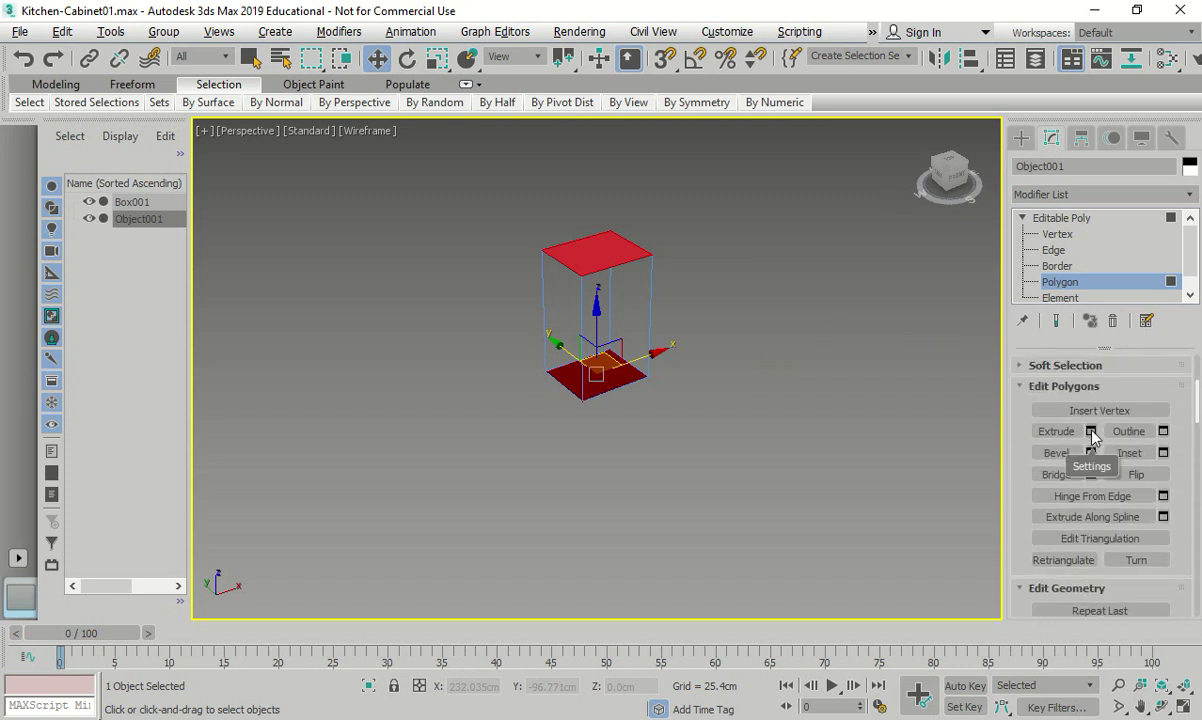
left_click(1091, 431)
left_click(648, 407)
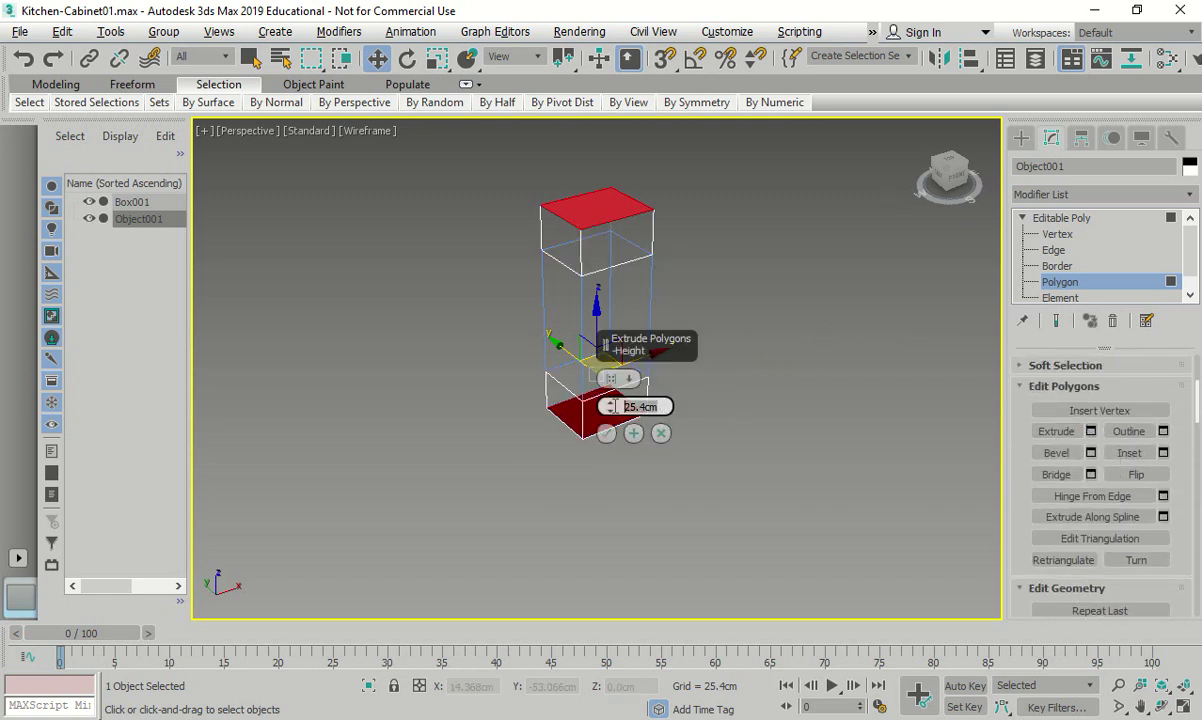
type("5")
key("Return")
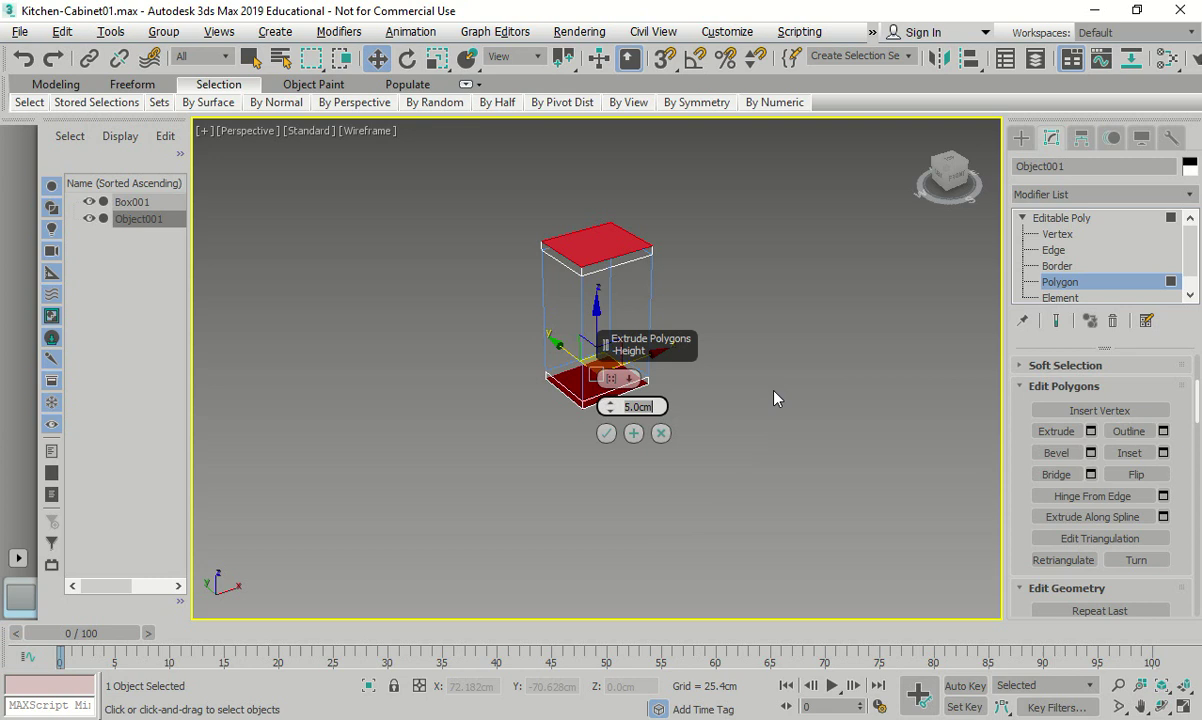
left_click(607, 432)
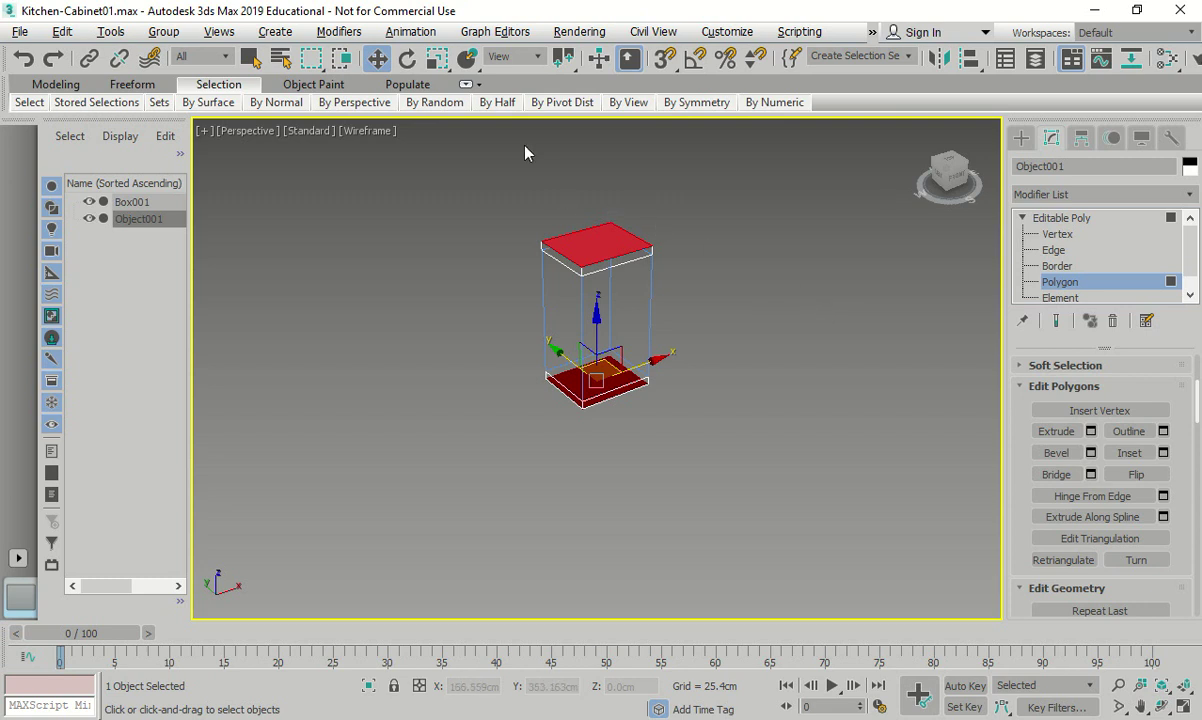
- Offset the selected slabs 3 cm along X, then clear the selection
right_click(379, 61)
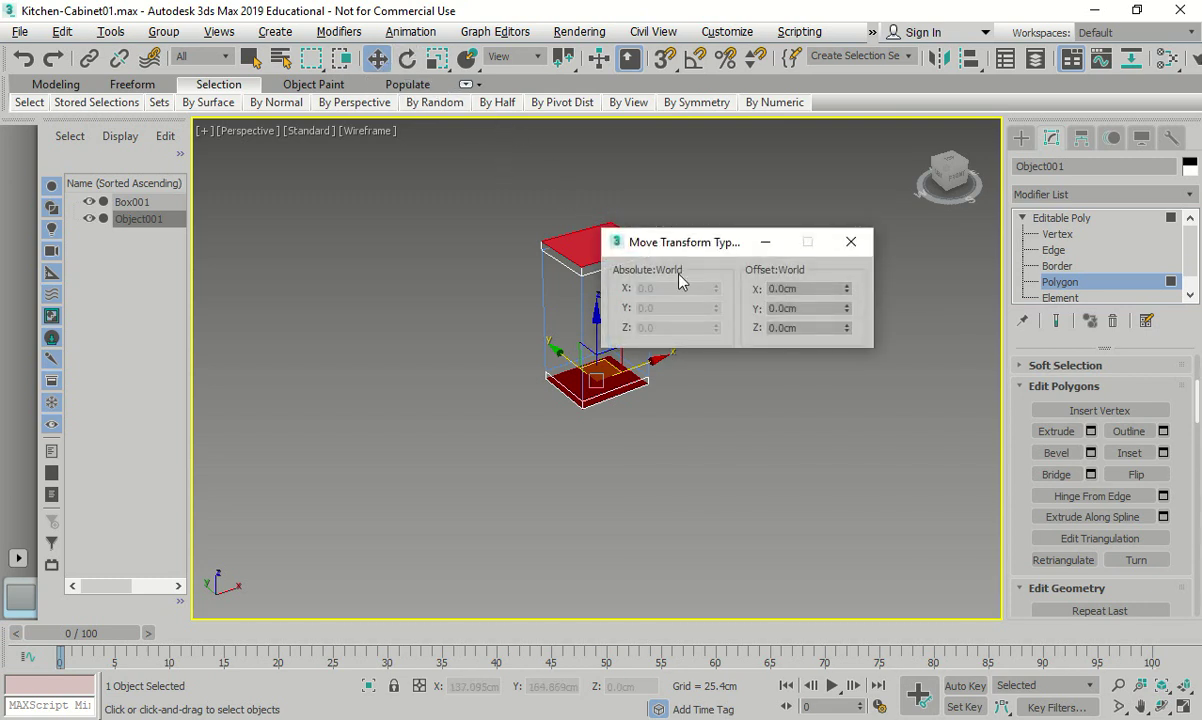
double_click(810, 288)
type("3")
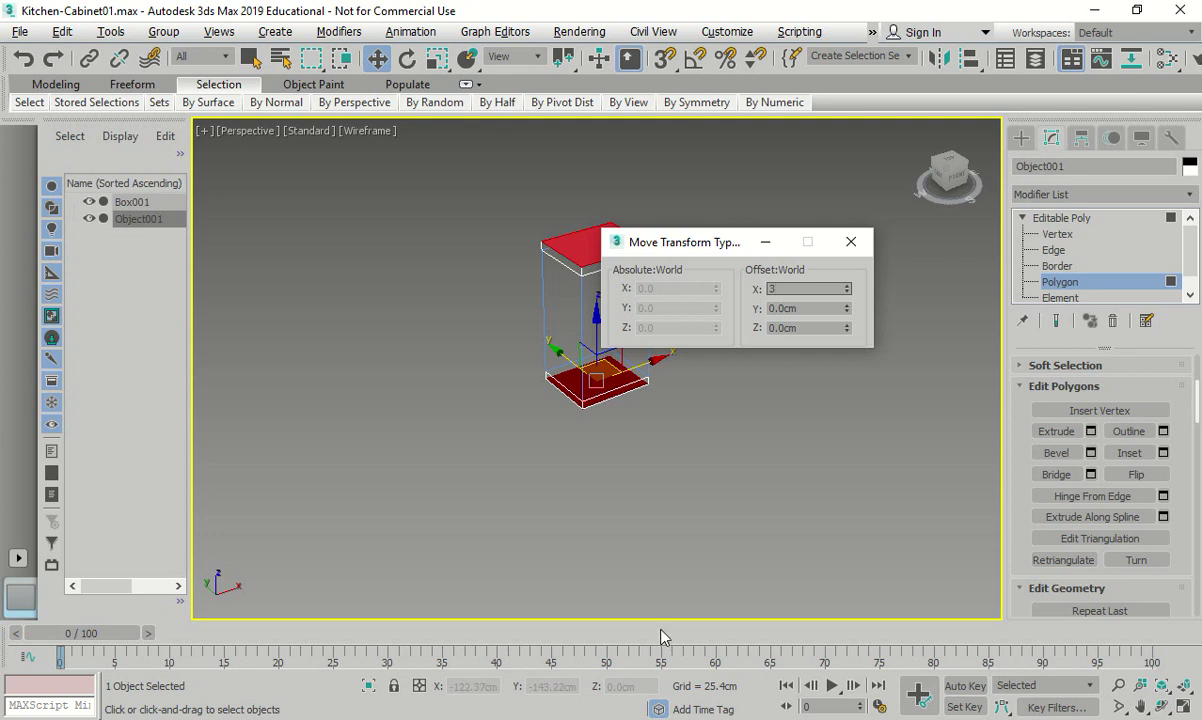
key("Return")
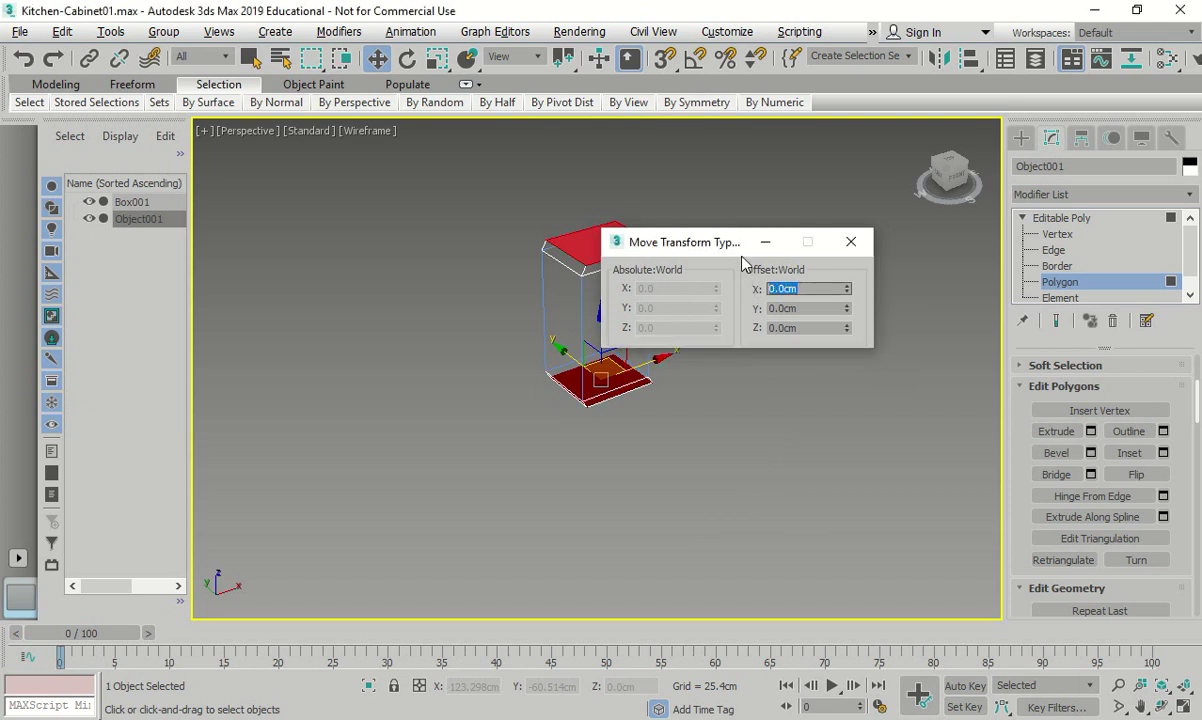
left_click_drag(660, 235, 763, 204)
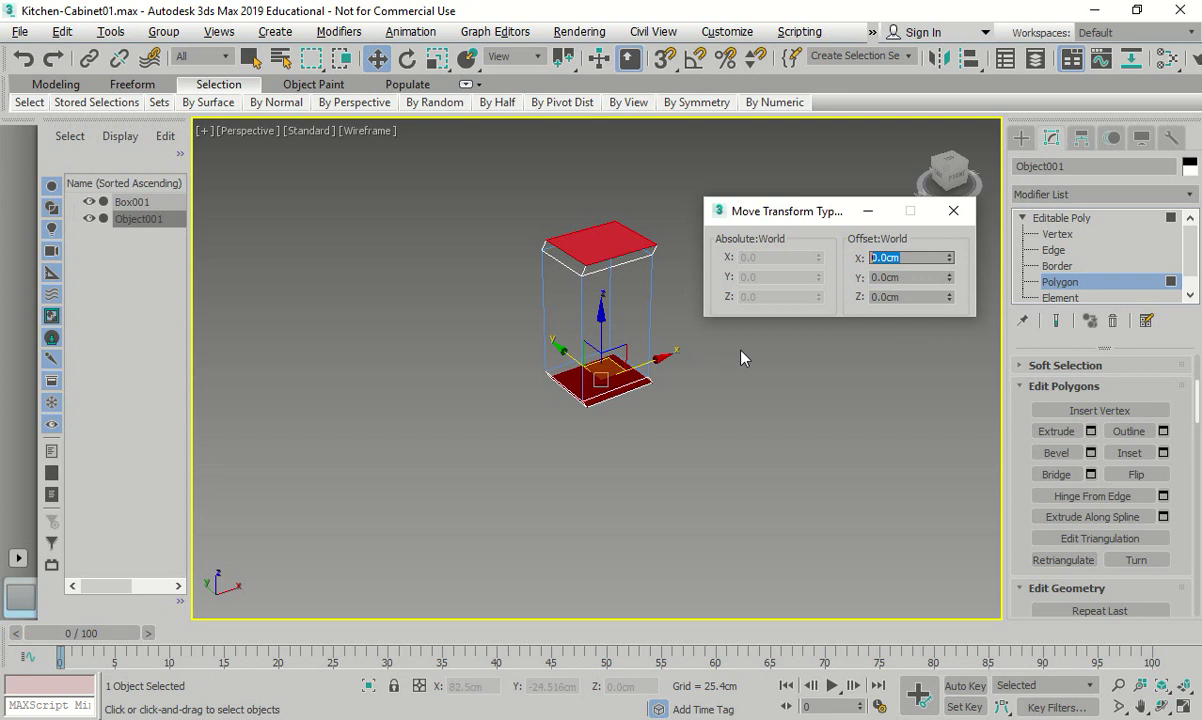
left_click(953, 211)
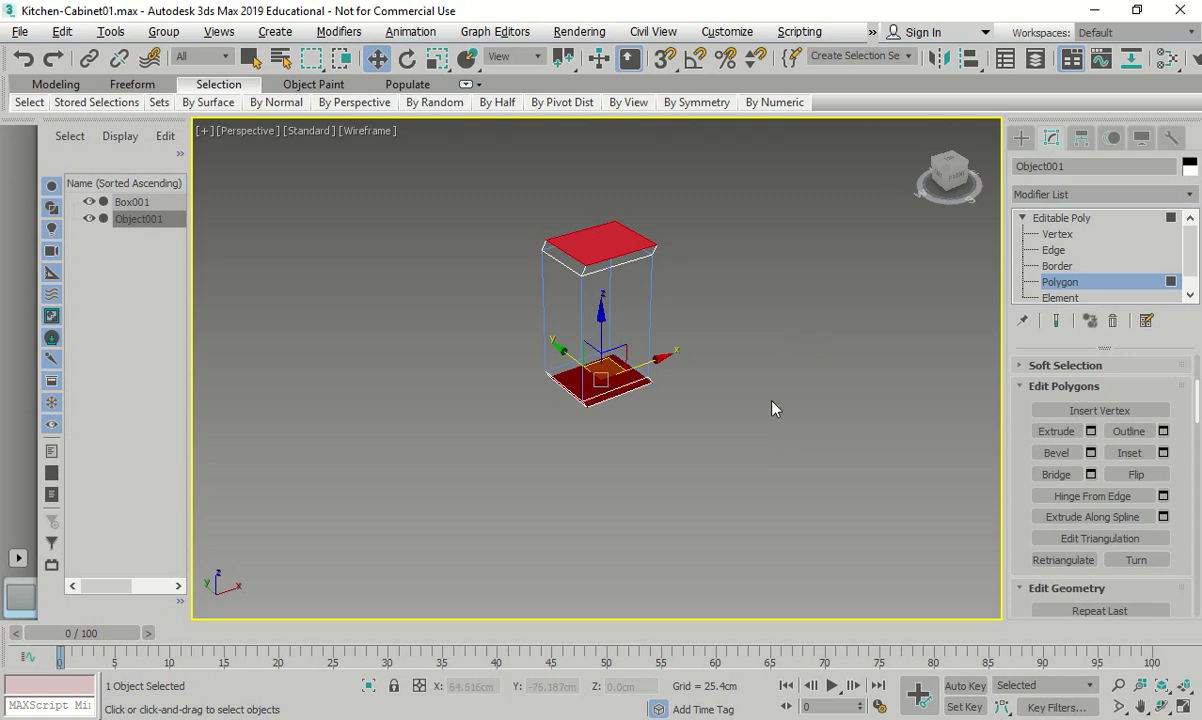
left_click(724, 376)
- Select the top face and extrude it a further 5.0 cm
left_click(598, 243)
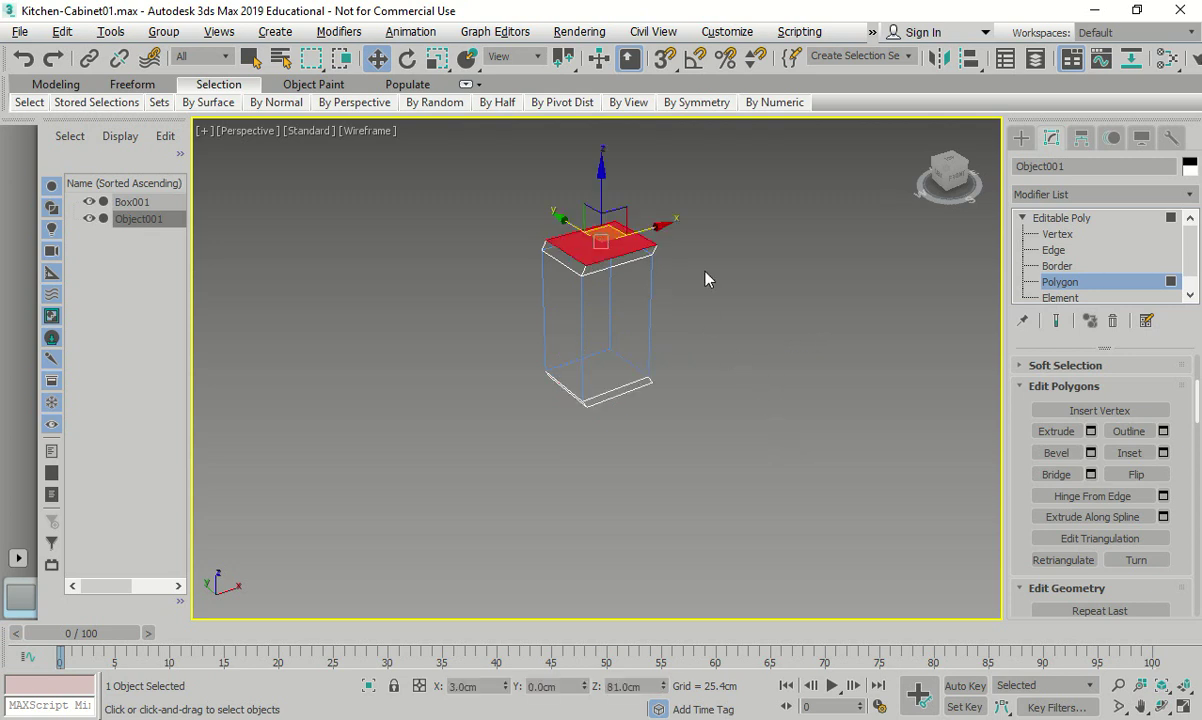
left_click(1091, 431)
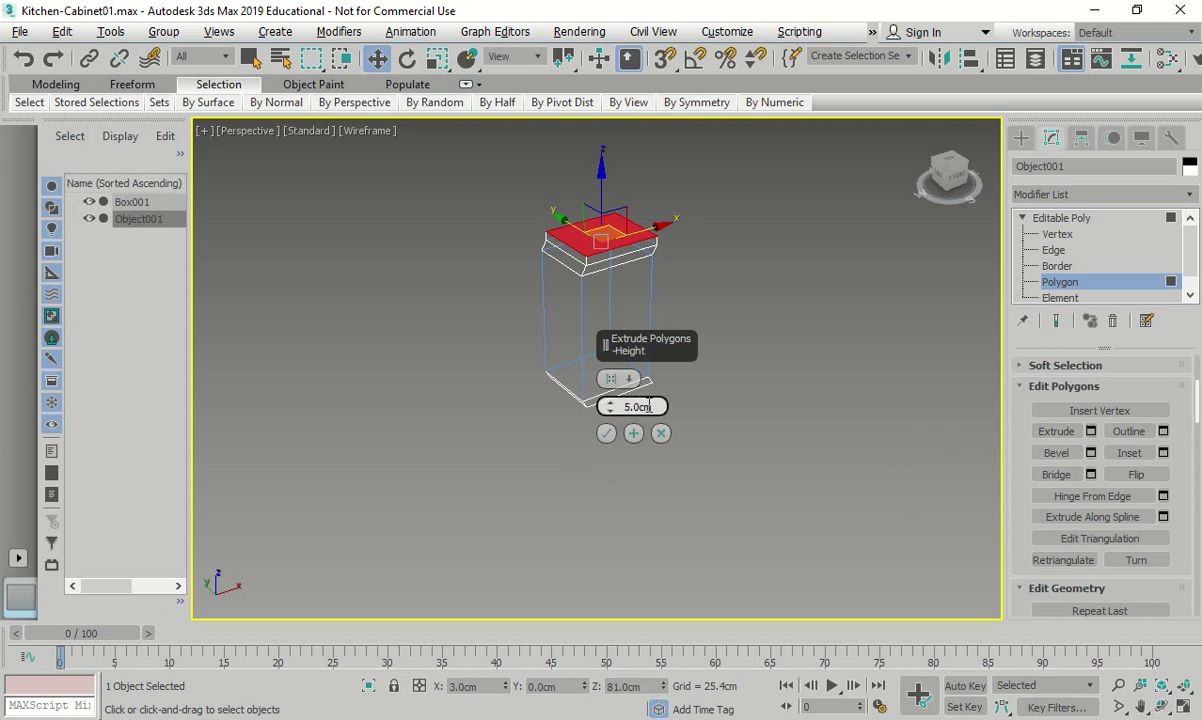
left_click(607, 434)
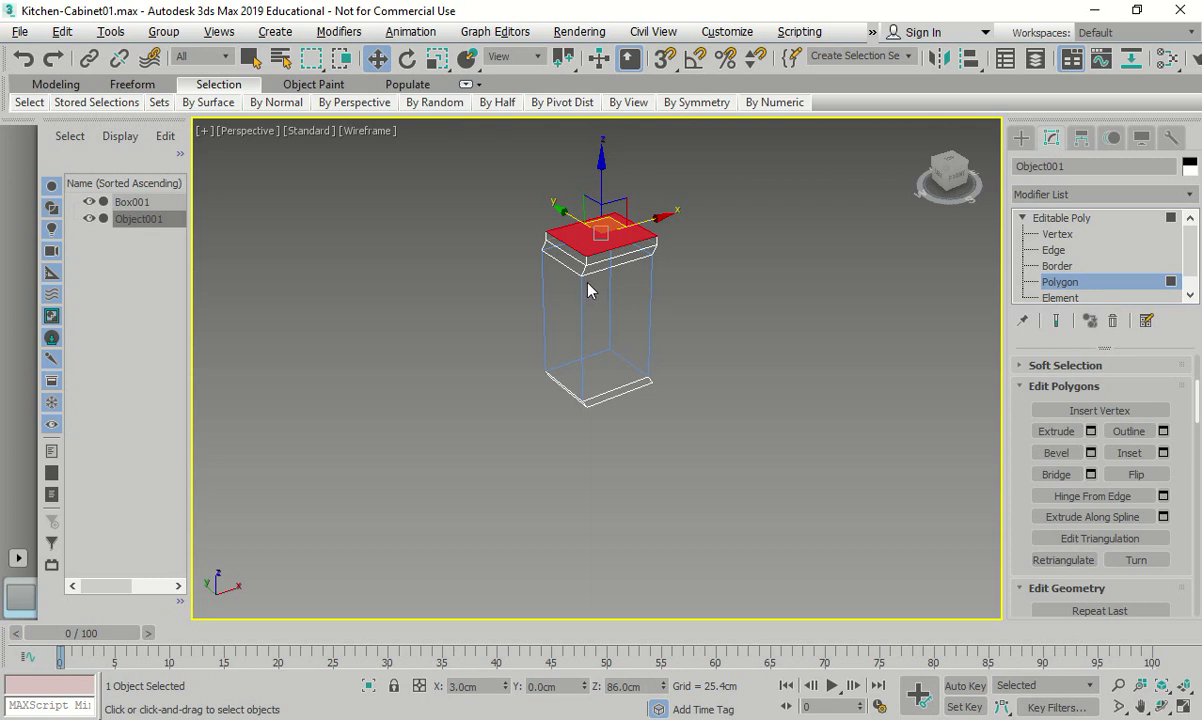
scroll(555, 241, "up", 4)
scroll(558, 245, "up", 2)
- Extrude the countertop's front face 3 cm forward, deselect, and switch to Edge level
middle_click_drag(566, 250, 571, 250, "alt")
left_click(571, 250)
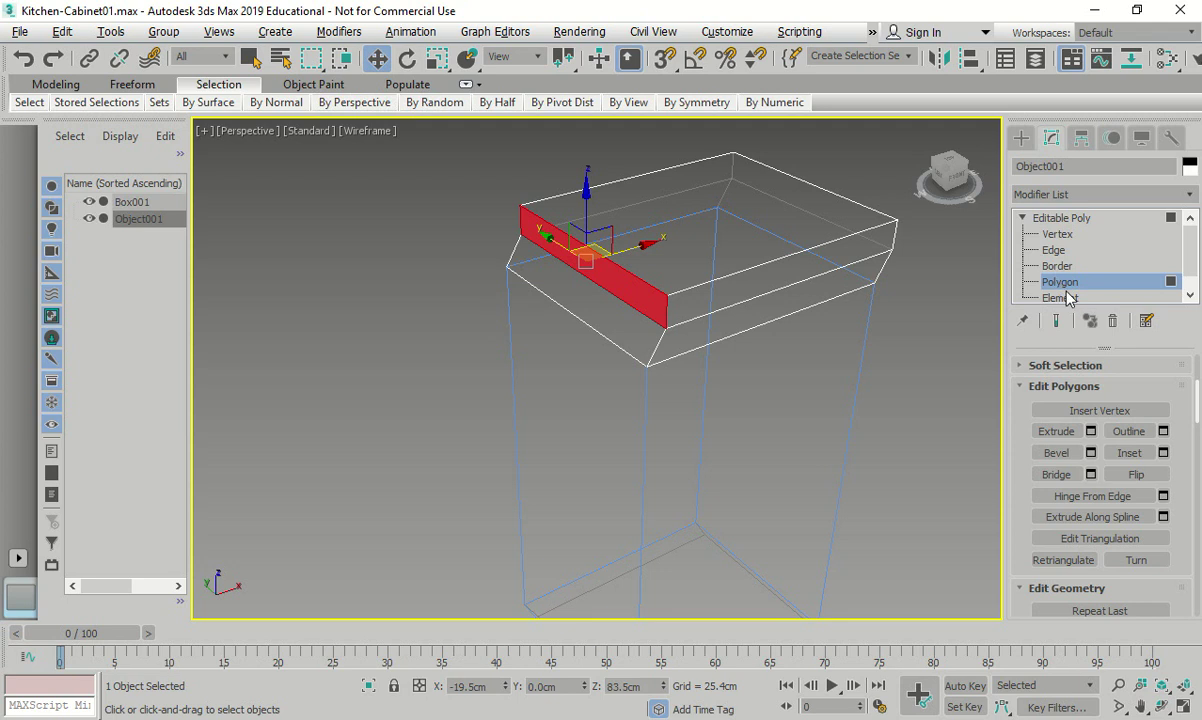
left_click(1091, 431)
double_click(653, 406)
type("3")
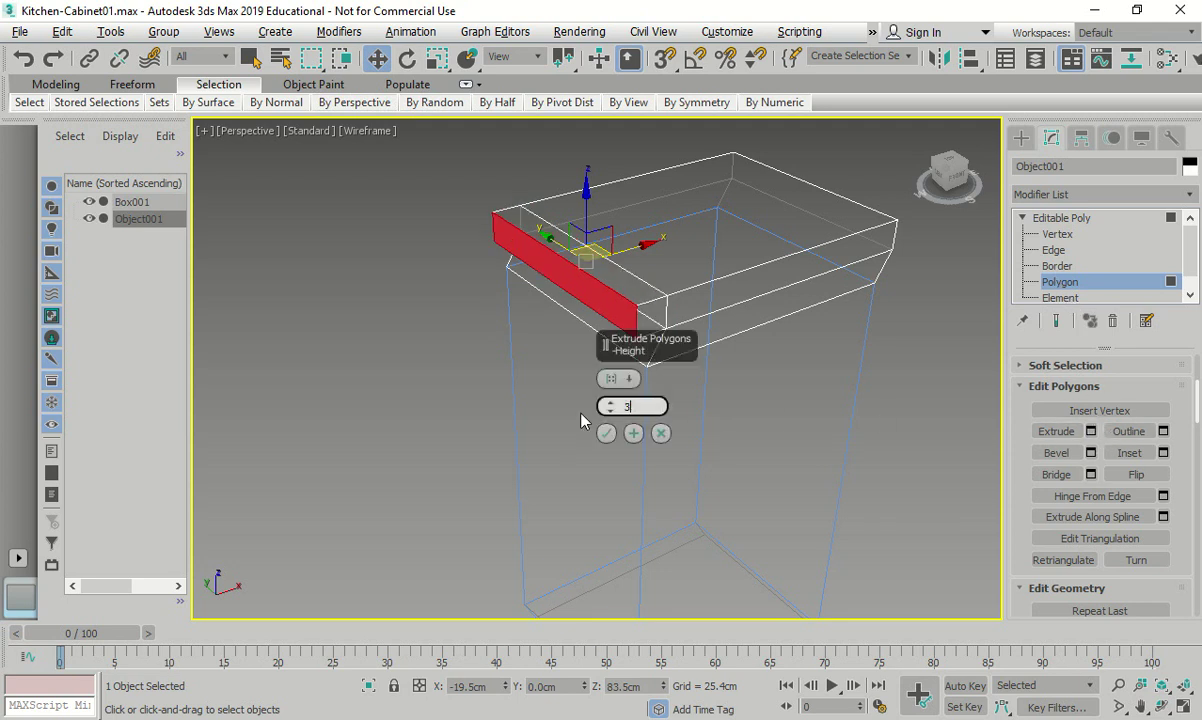
key("Return")
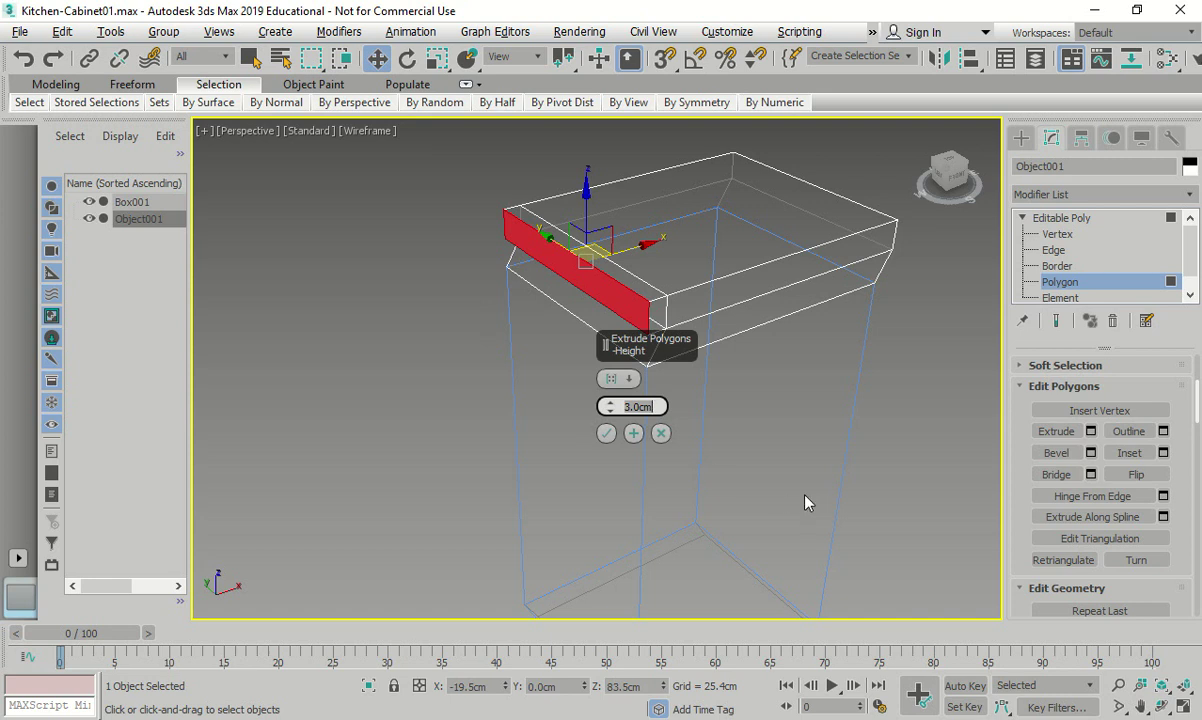
left_click(607, 434)
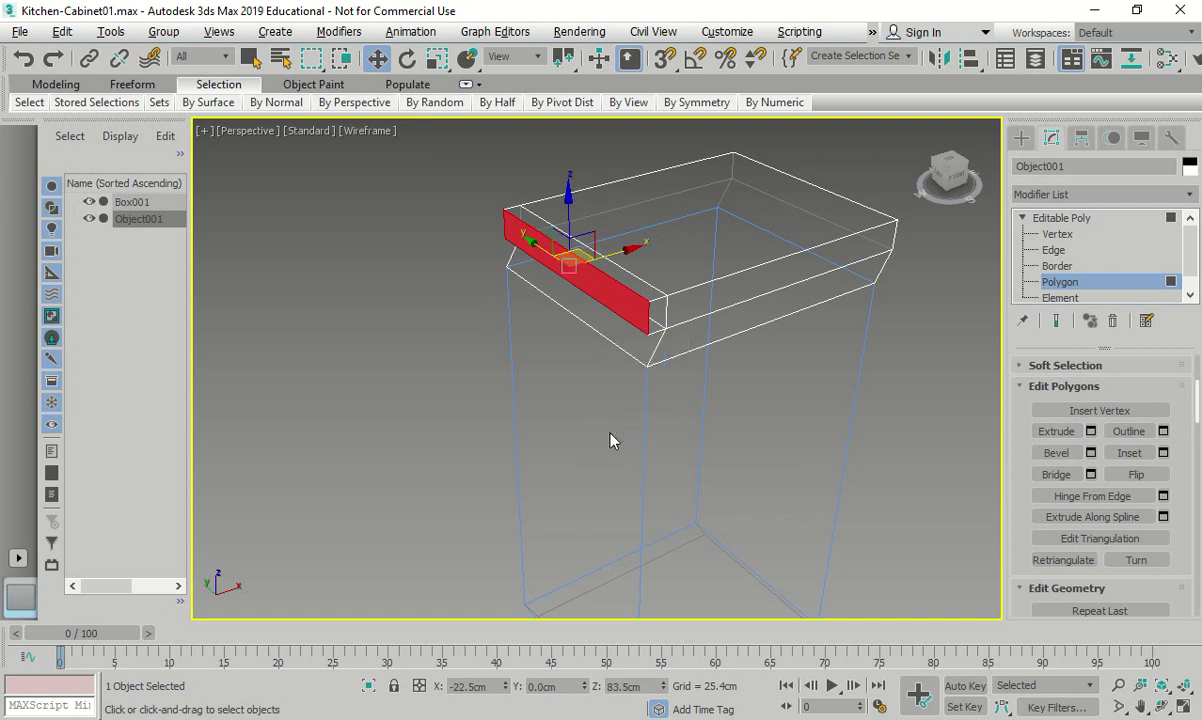
left_click(397, 433)
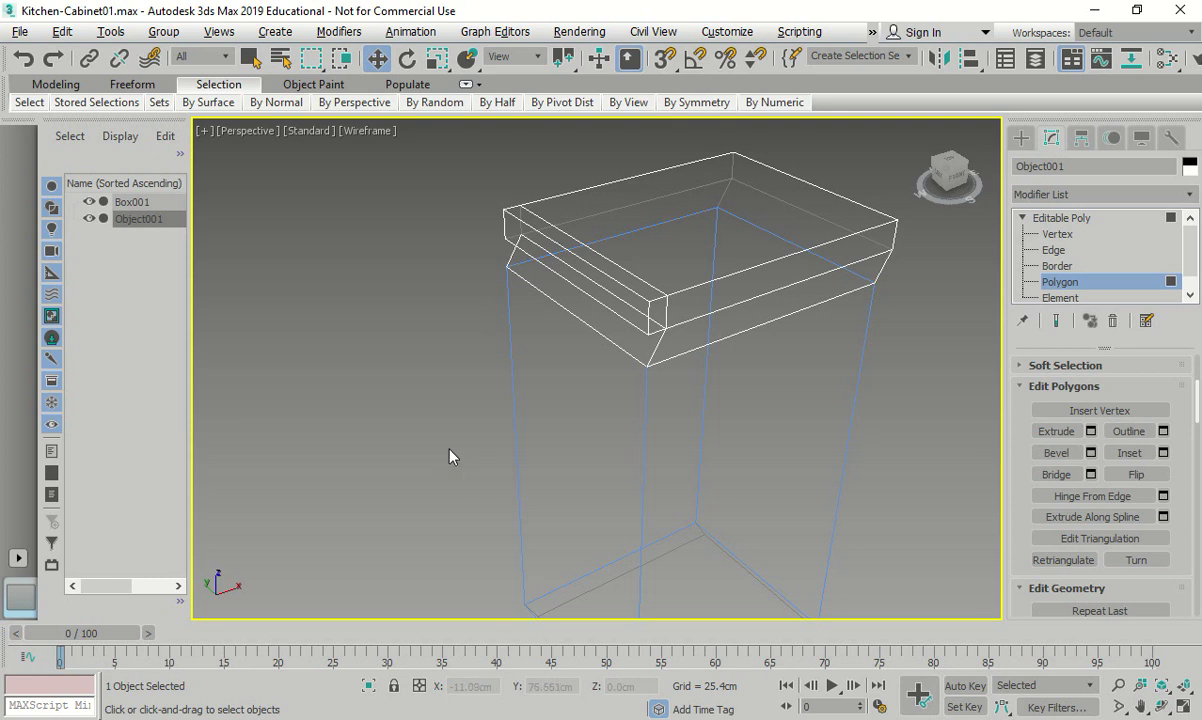
left_click(1053, 250)
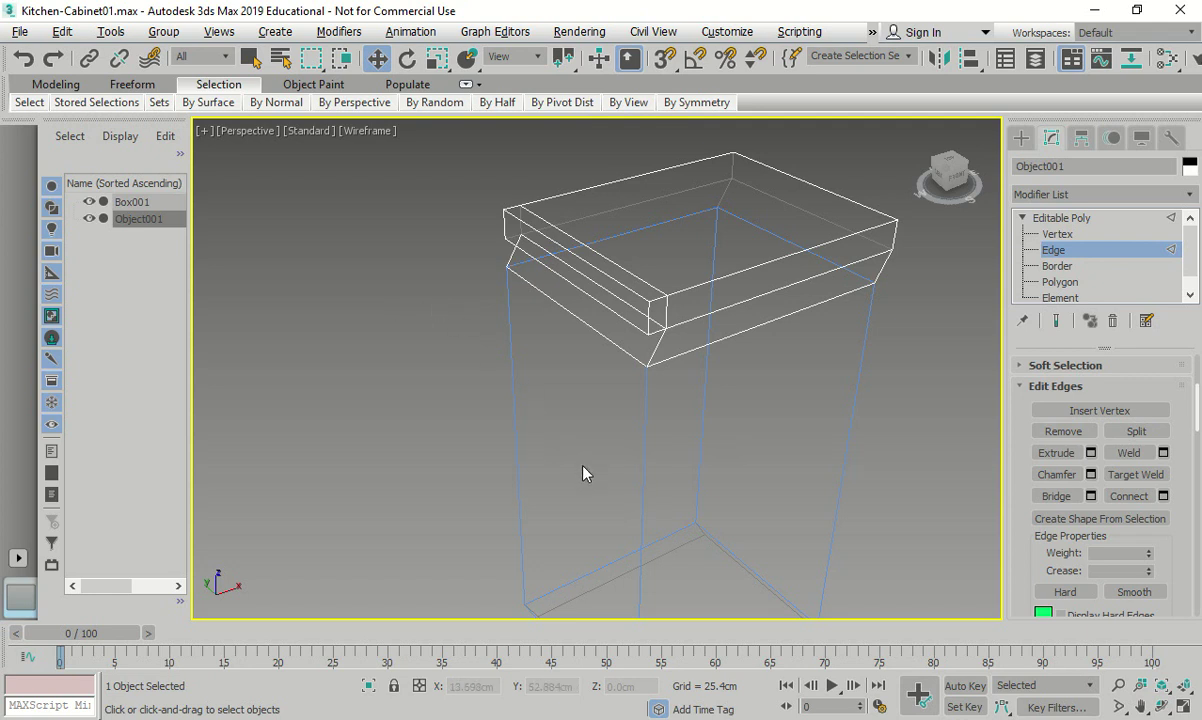
- On Box001, connect the front corner and left vertical edges with a new horizontal edge
left_click(1056, 251)
left_click(1057, 252)
left_click(133, 201)
left_click(1060, 281)
left_click(1054, 250)
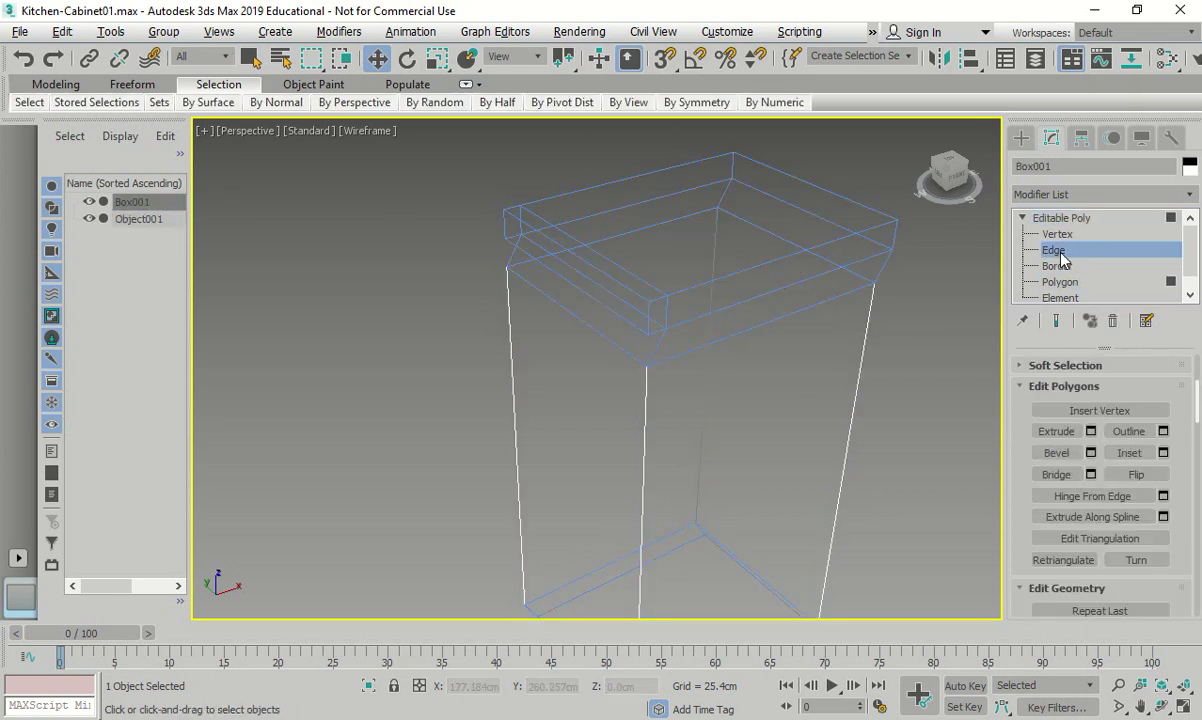
left_click(645, 442)
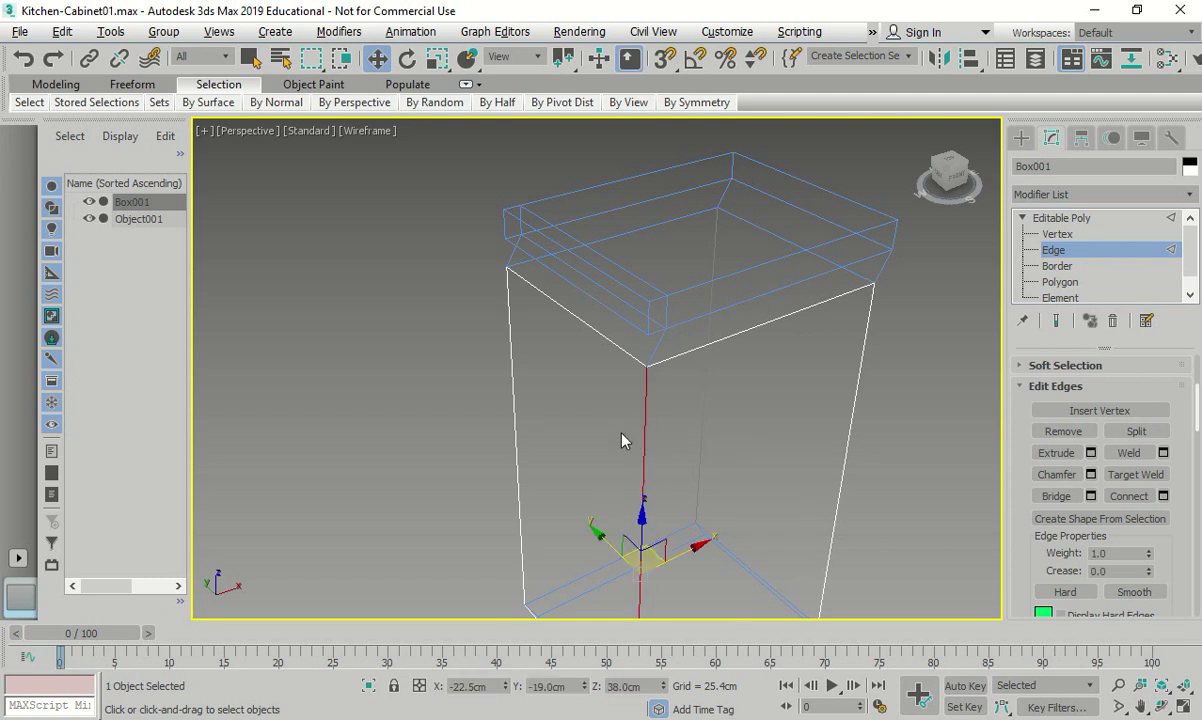
left_click(513, 381, "ctrl")
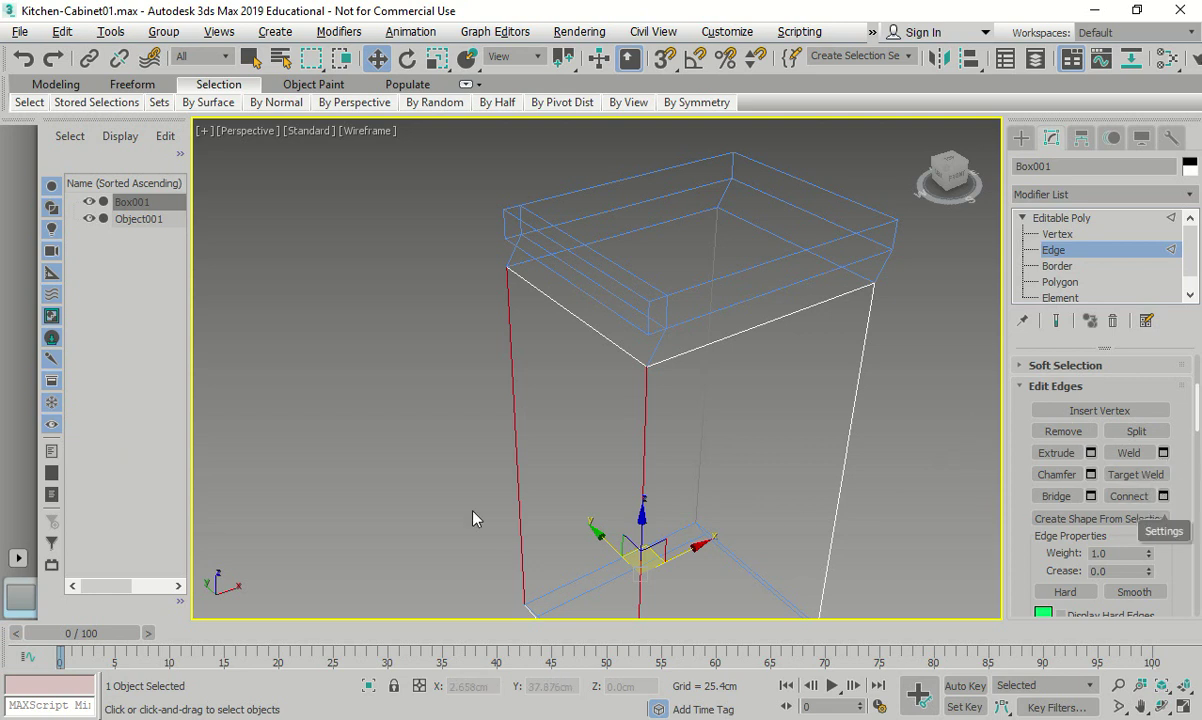
left_click(1152, 494)
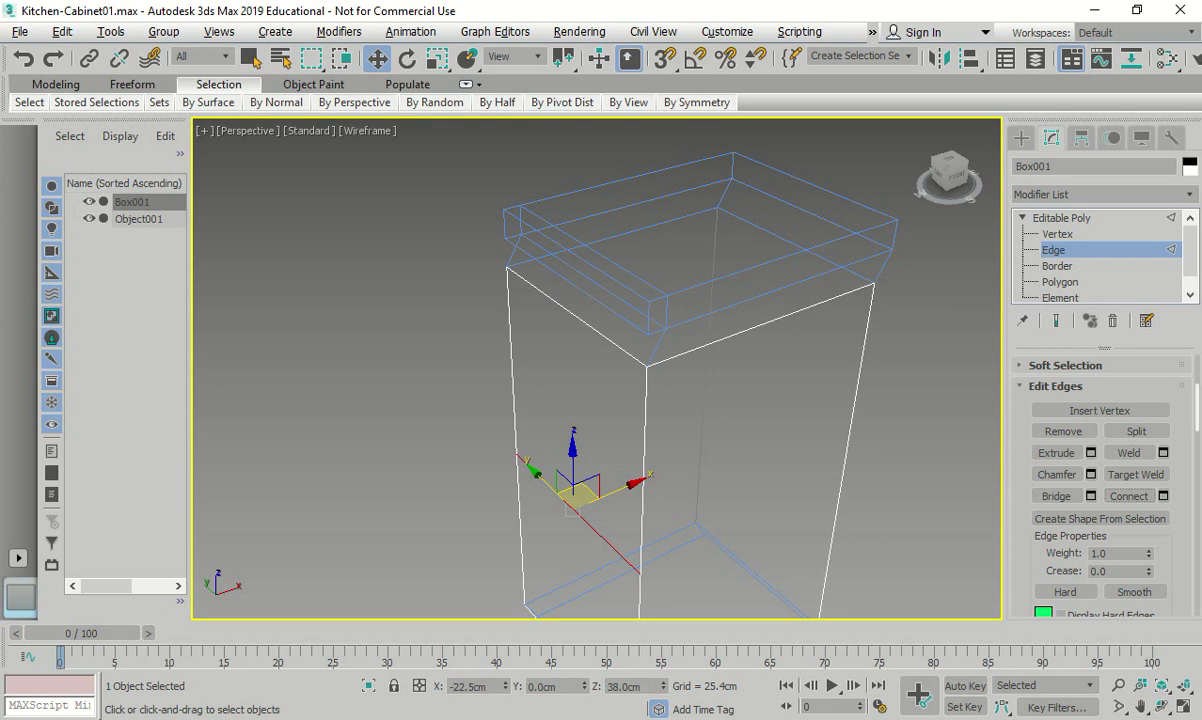
middle_click_drag(872, 411, 936, 281)
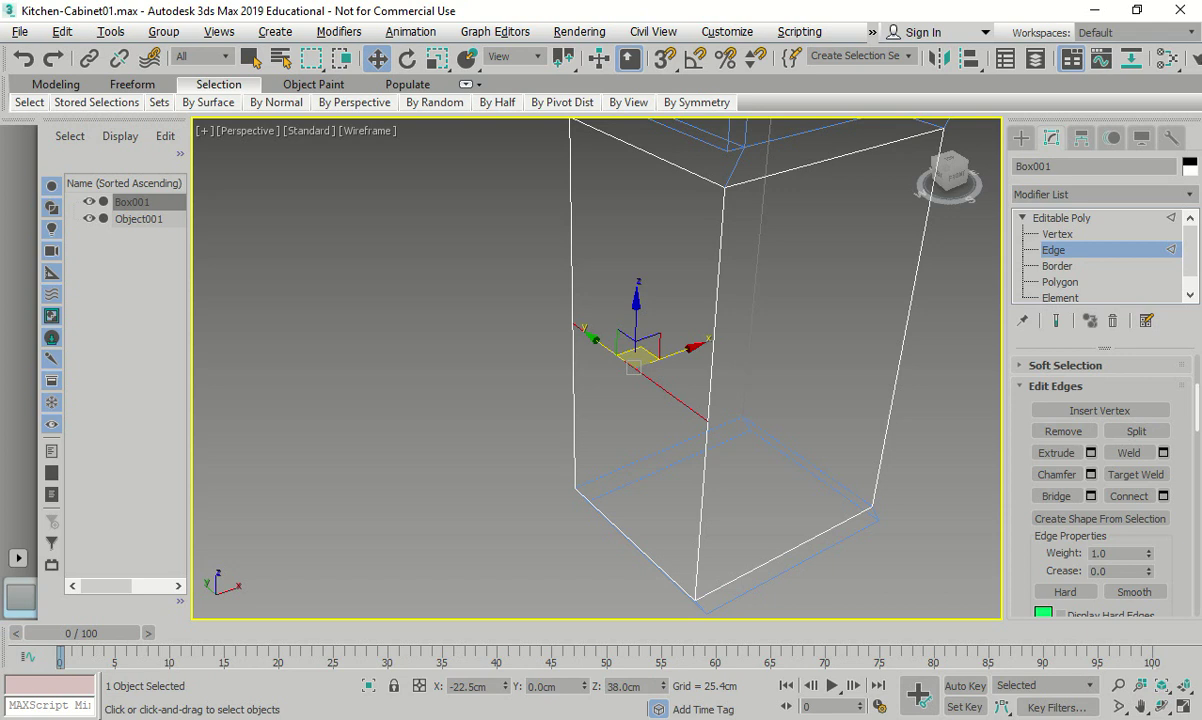
- Select the upper and lower segments of the door face's left vertical edge together
left_click(570, 212)
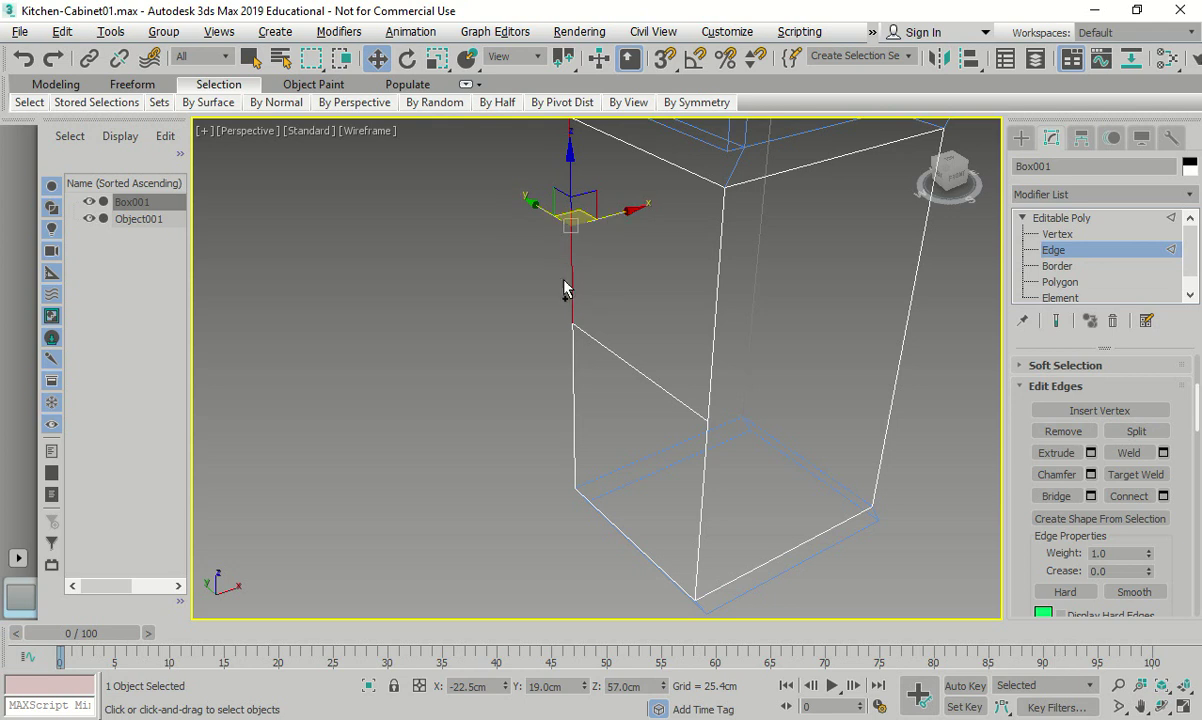
left_click(566, 364, "ctrl")
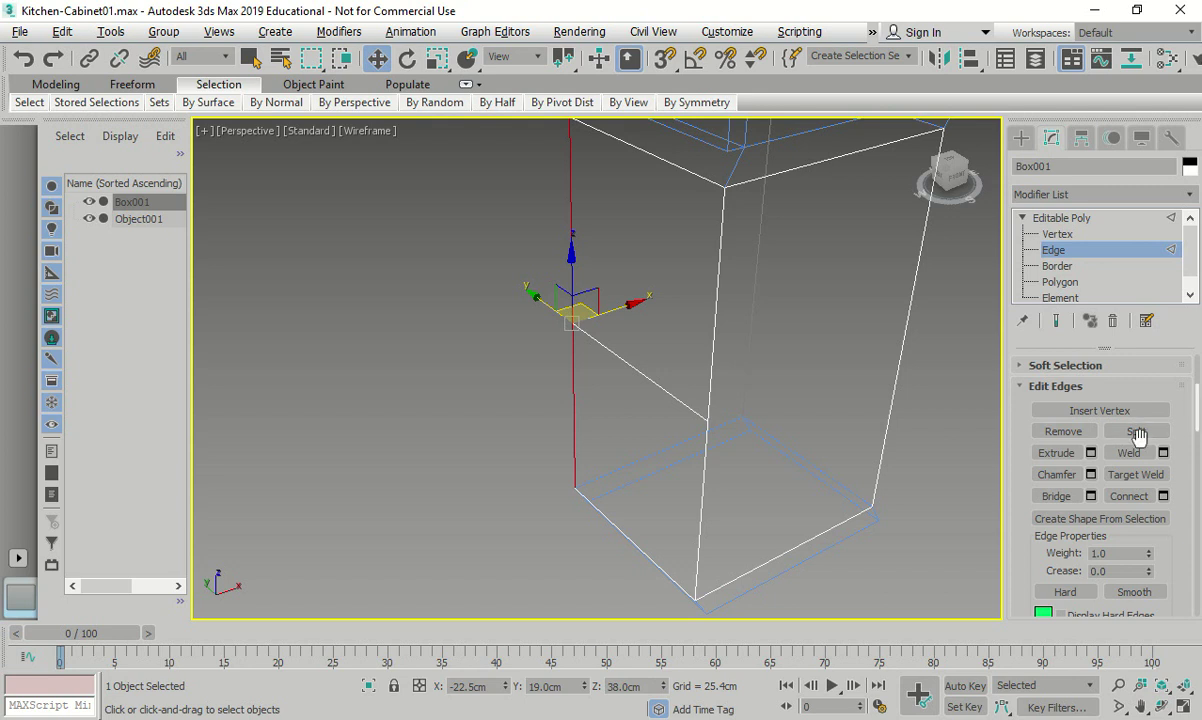
scroll(1135, 435, "down", 3)
scroll(1190, 478, "up", 2)
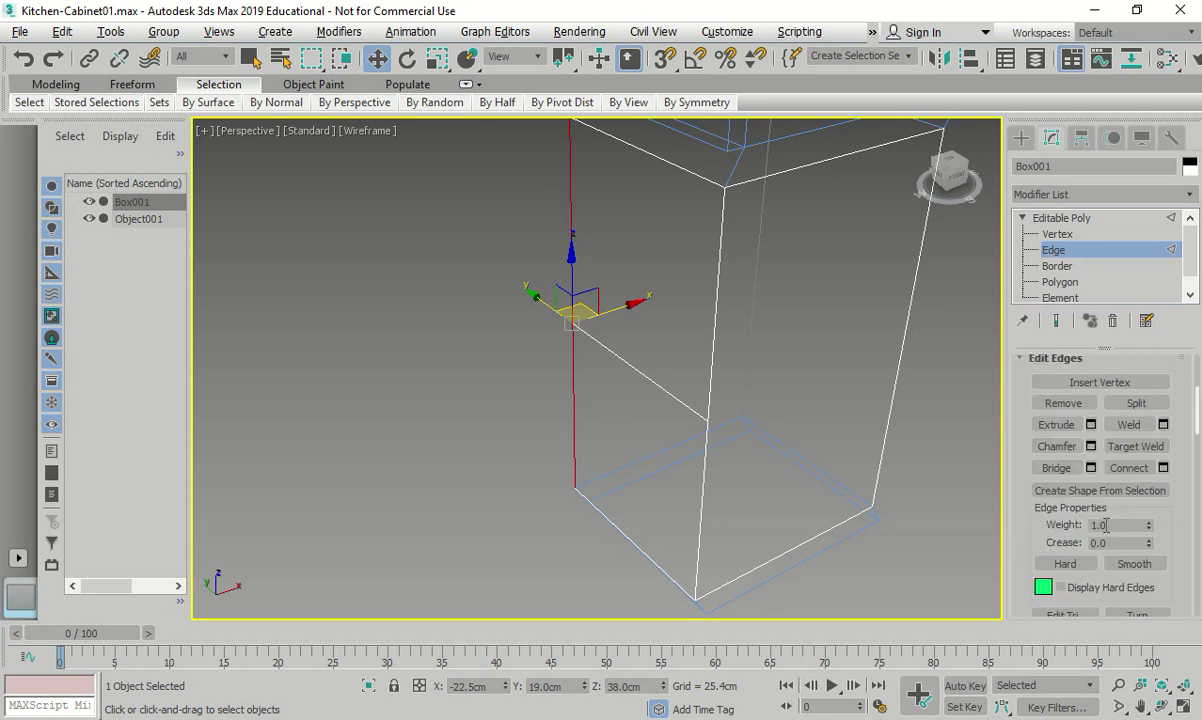
scroll(1195, 460, "down", 4)
scroll(1197, 445, "down", 6)
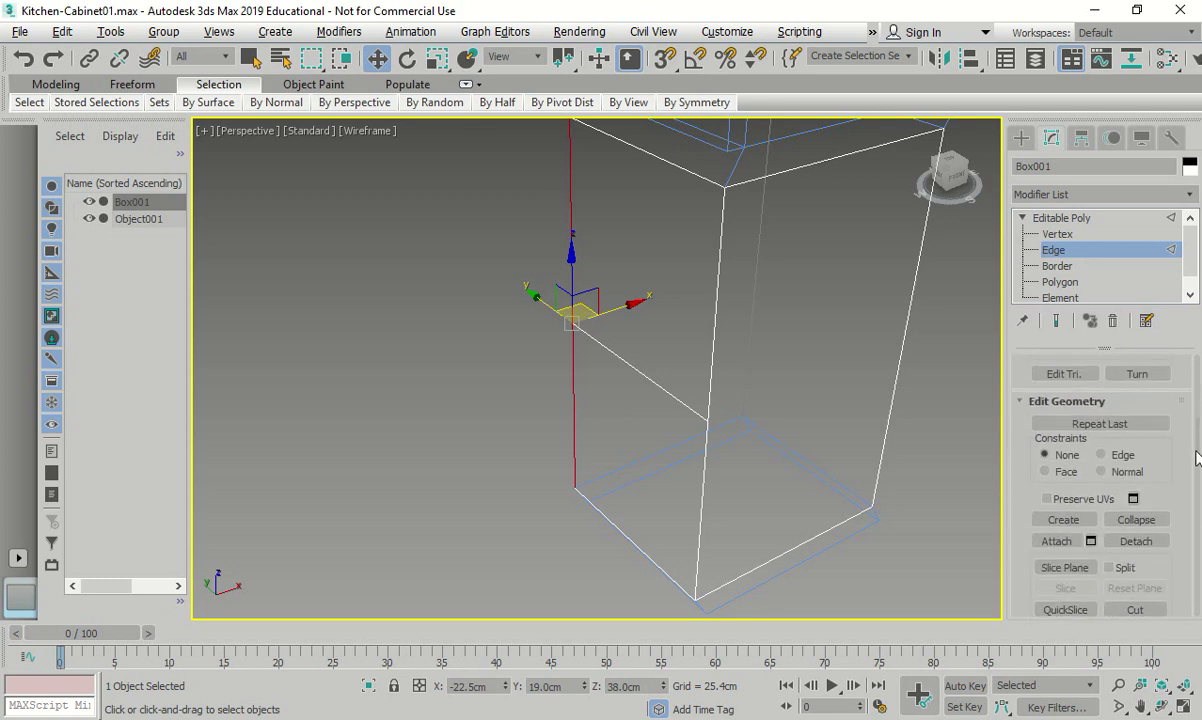
scroll(1197, 475, "up", 8)
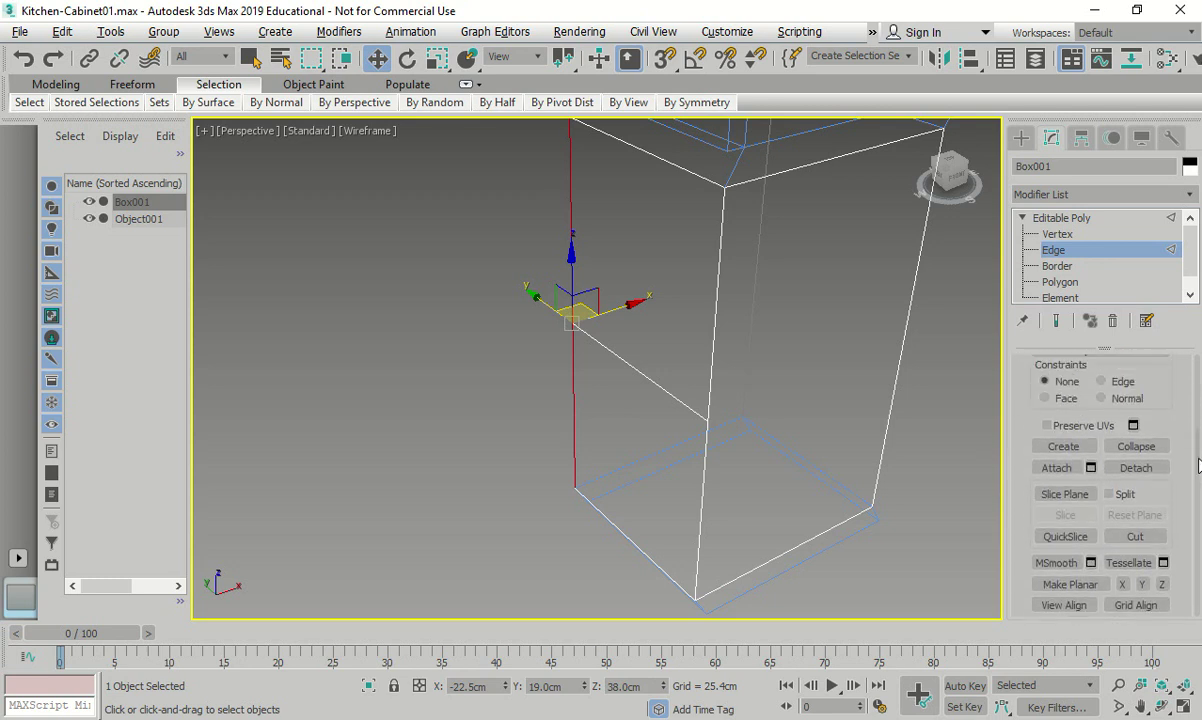
scroll(1100, 480, "up", 6)
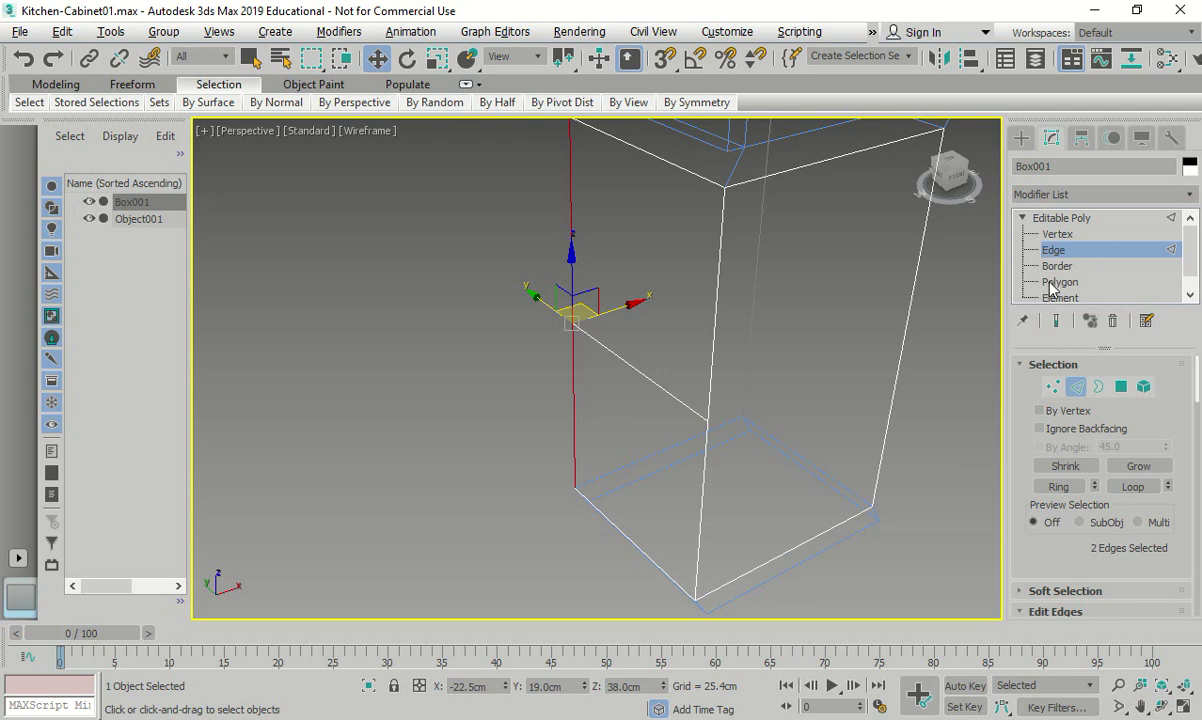
- At Polygon level, select the upper and lower door faces and inset them by 2.0 cm
key("4")
left_click(655, 289)
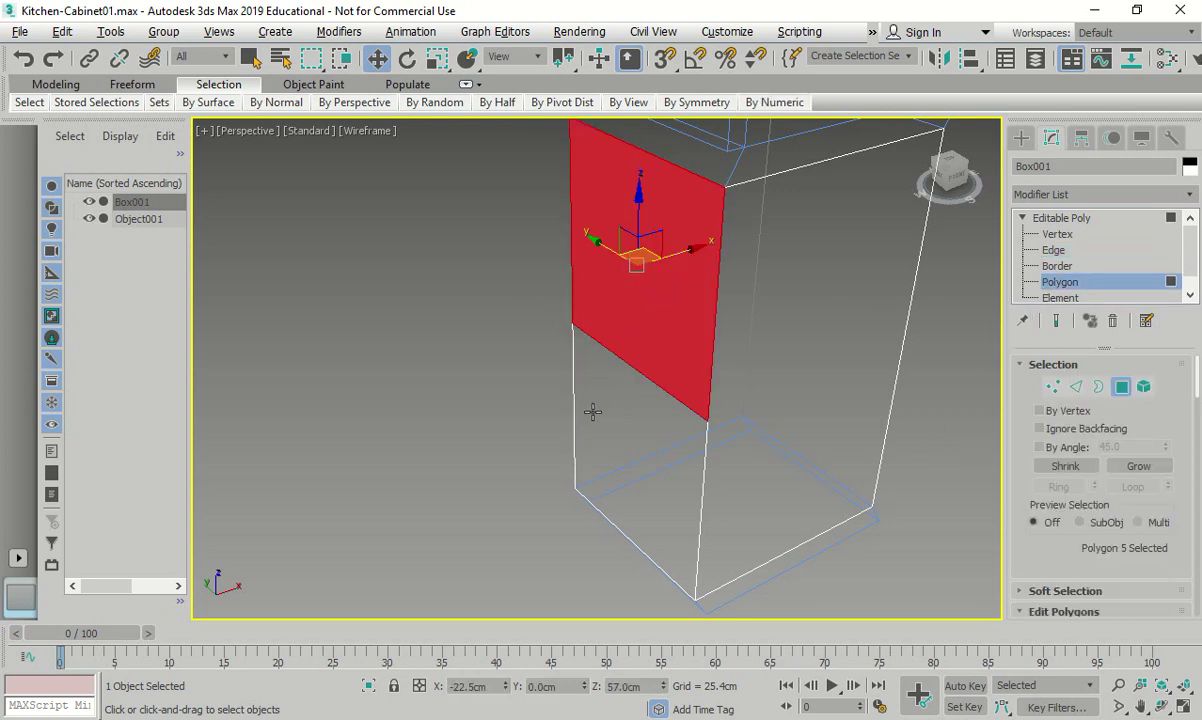
left_click(631, 435, "ctrl")
scroll(1100, 450, "down", 5)
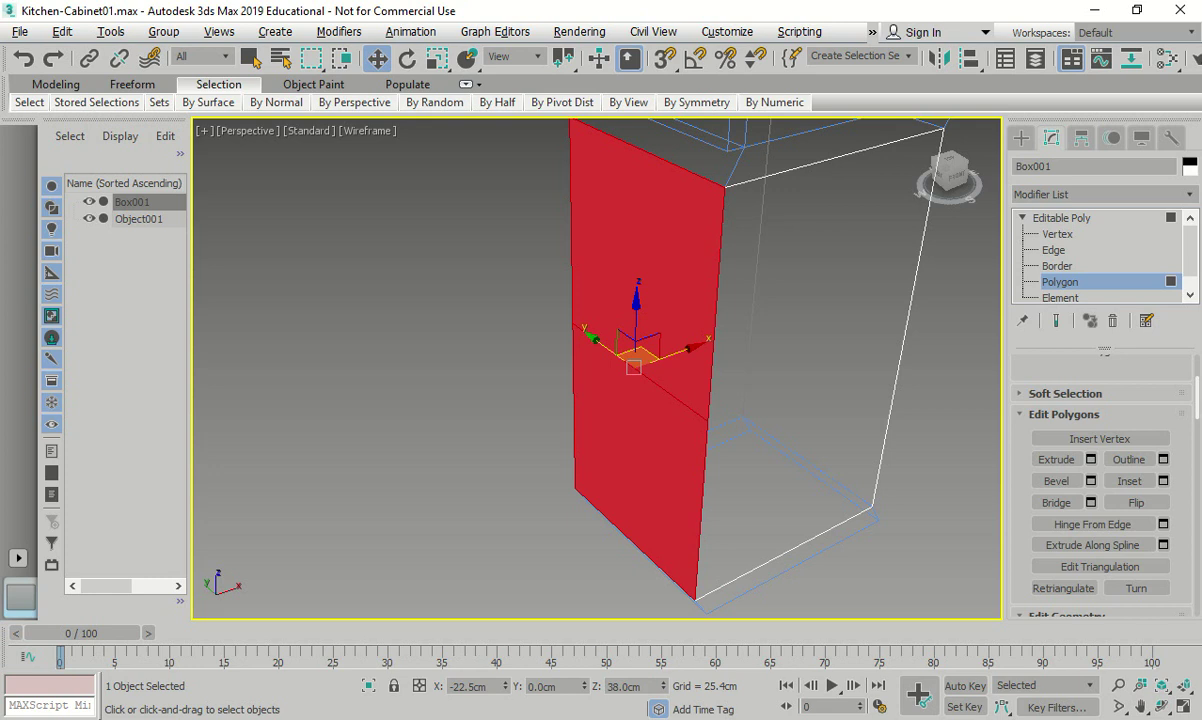
scroll(1150, 480, "down", 1)
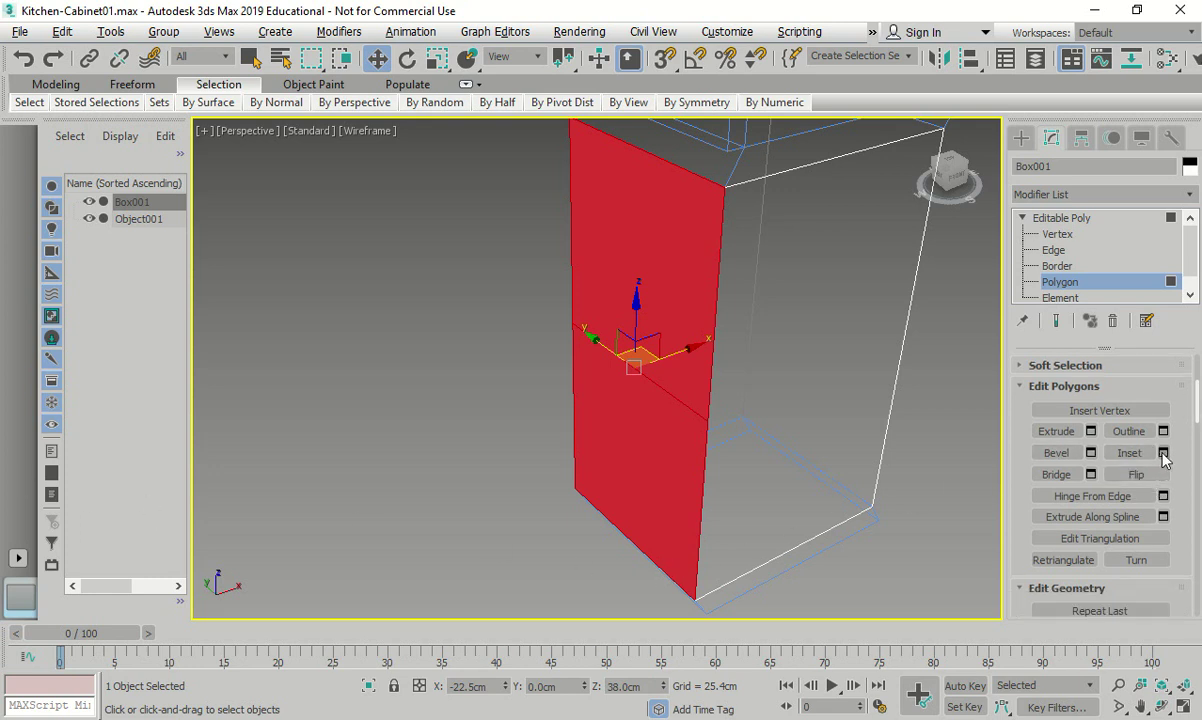
left_click(1091, 431)
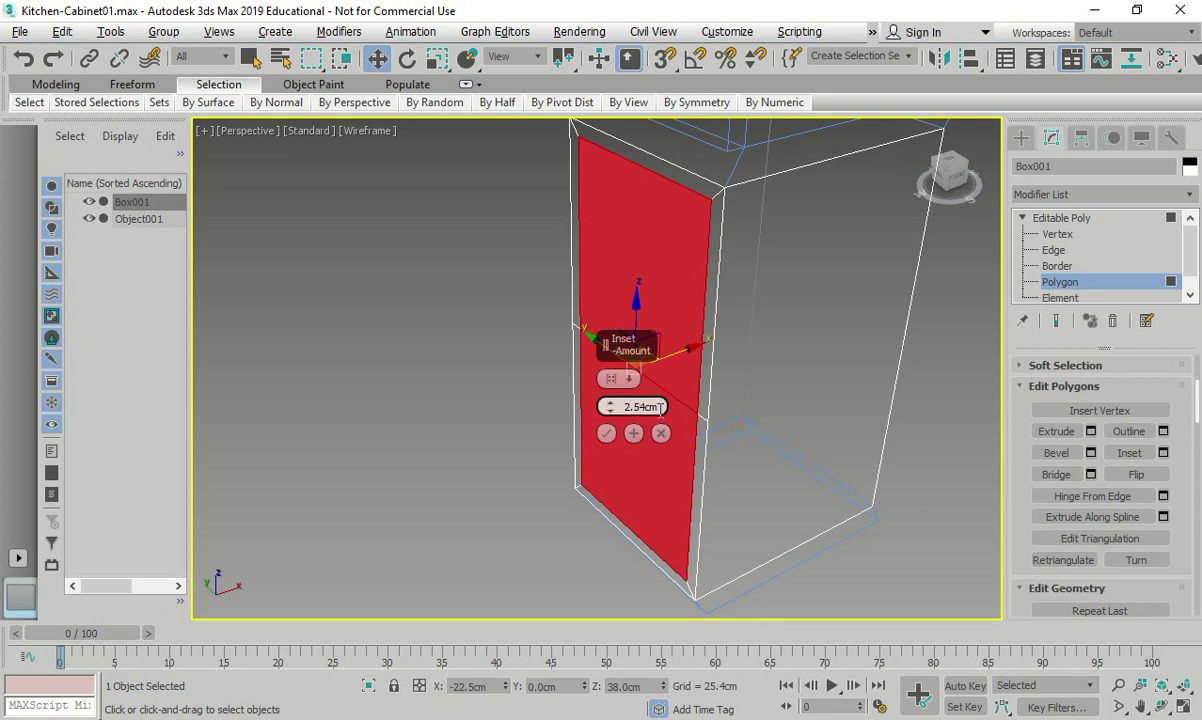
type("2")
key("Return")
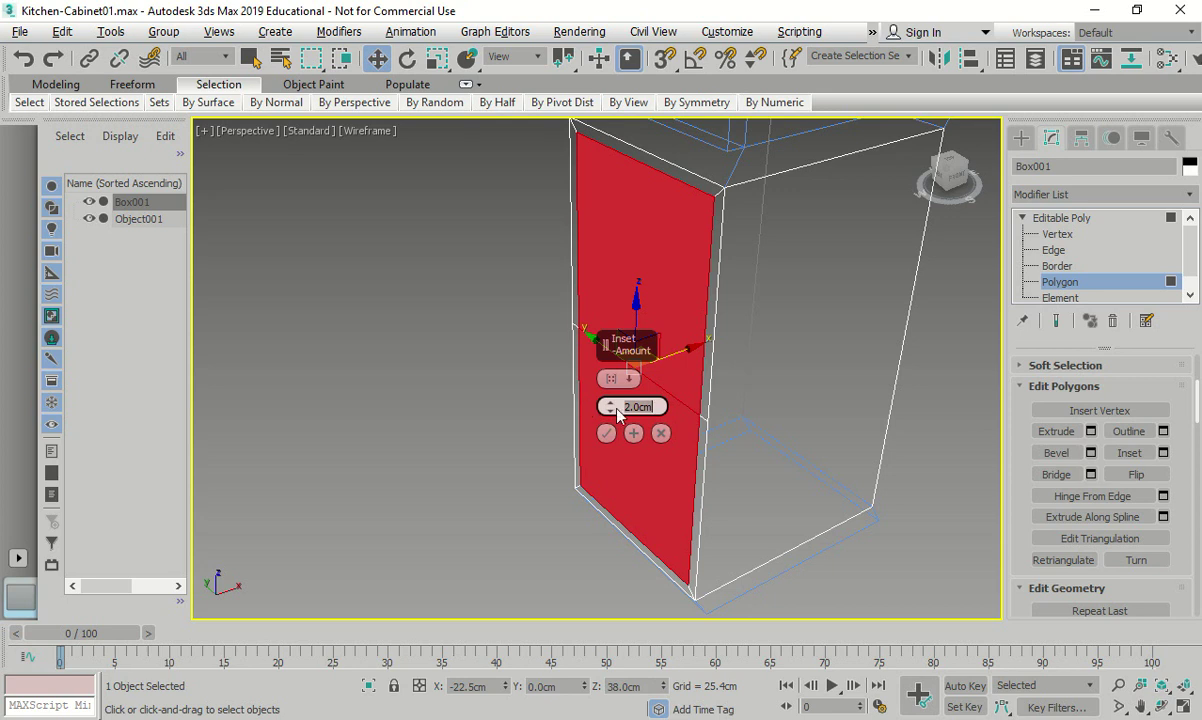
left_click(606, 433)
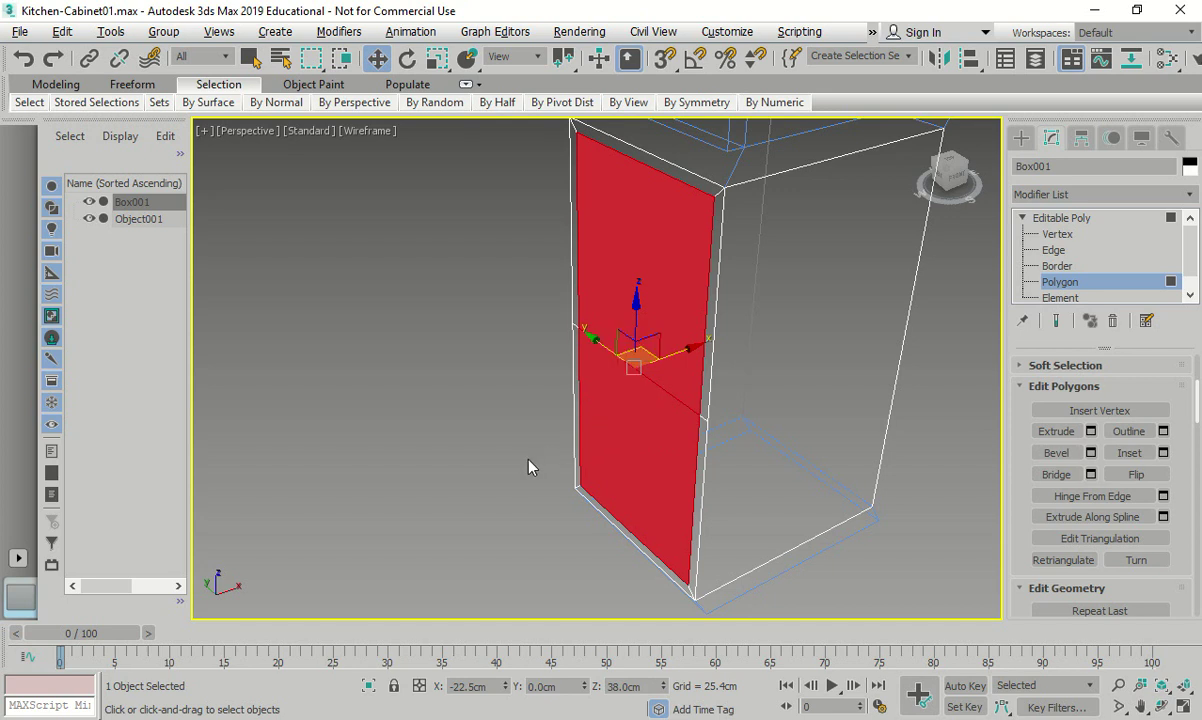
- Extrude the two inset door faces by 1.5 cm, then deselect them
left_click(1090, 432)
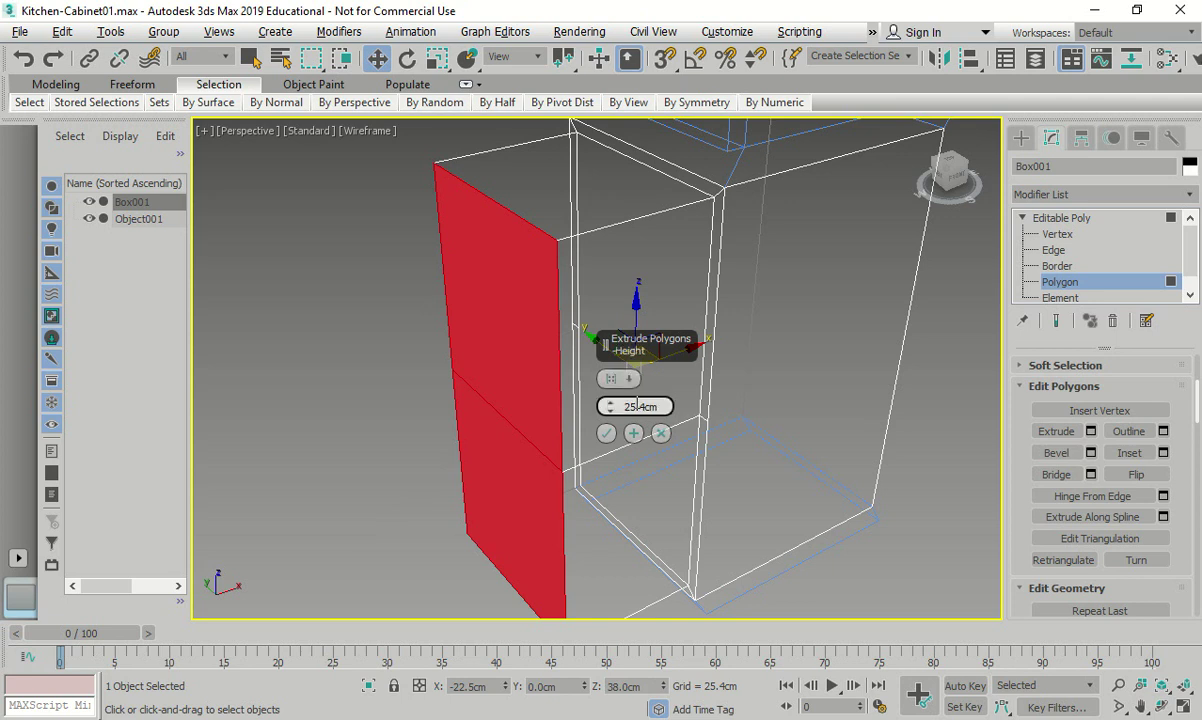
double_click(617, 408)
type("1.5")
key("Return")
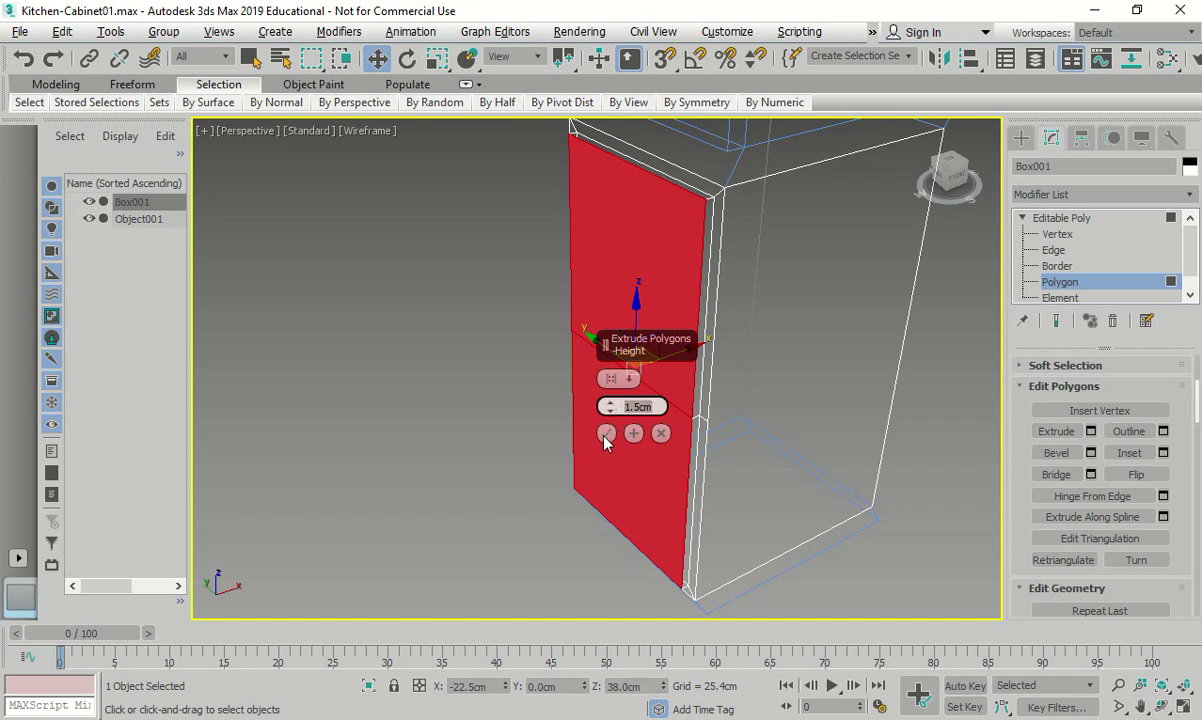
left_click(606, 434)
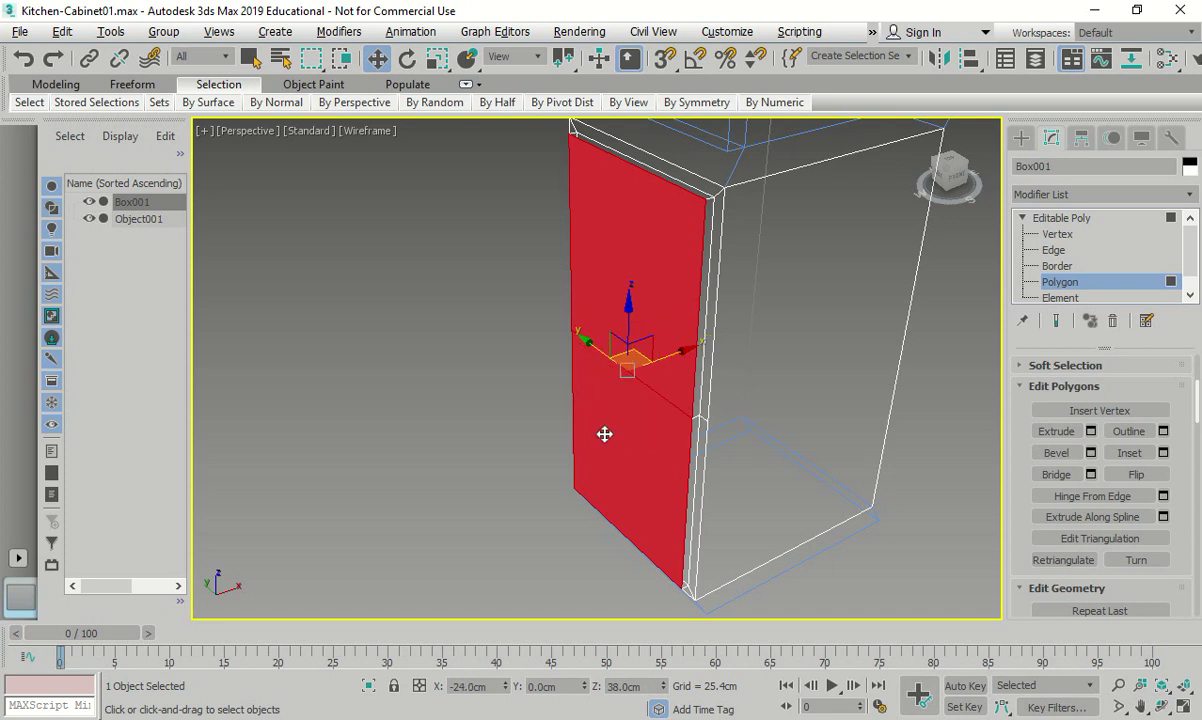
left_click(410, 463)
scroll(410, 463, "down", 6)
scroll(410, 463, "up", 3)
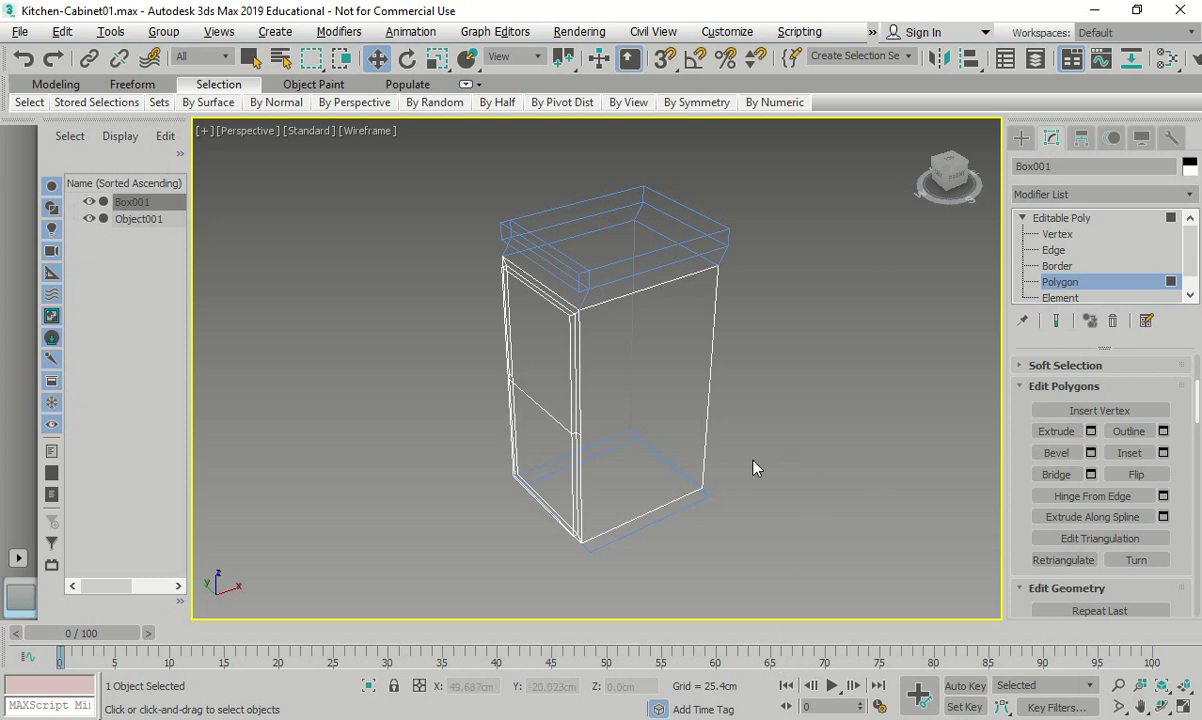
scroll(488, 342, "up", 5)
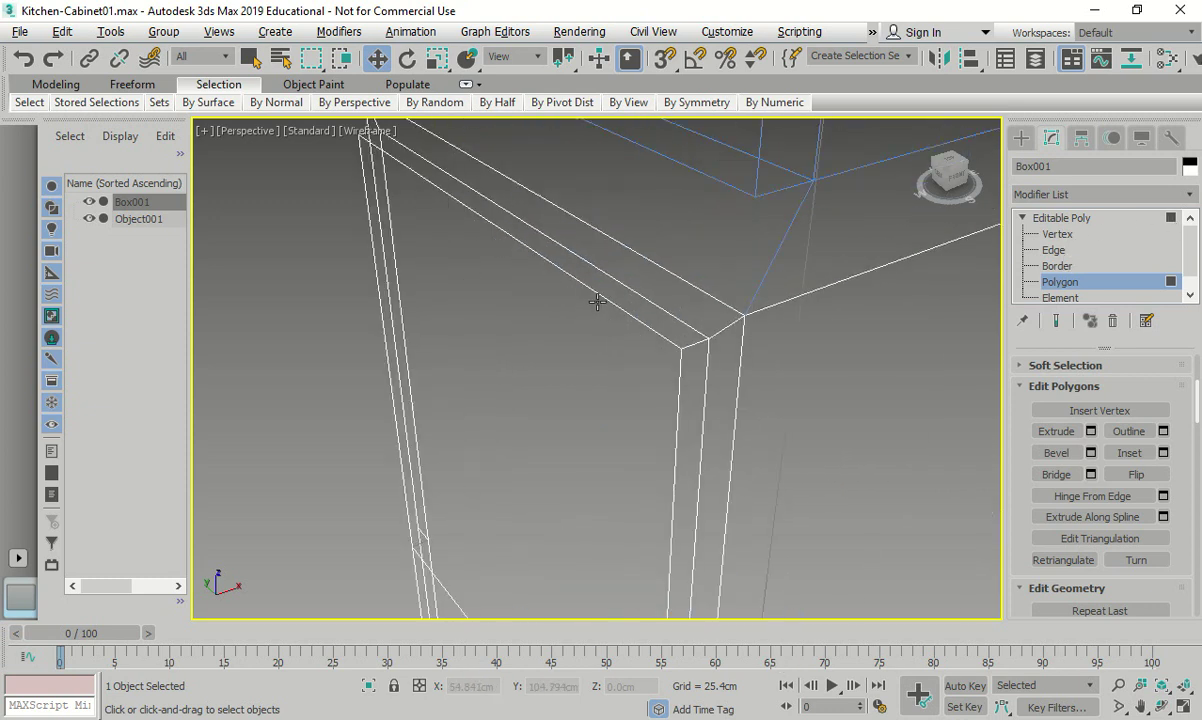
scroll(596, 301, "down", 3)
- Select Object001's slanted front countertop face and nudge it slightly along Y
left_click(1060, 284)
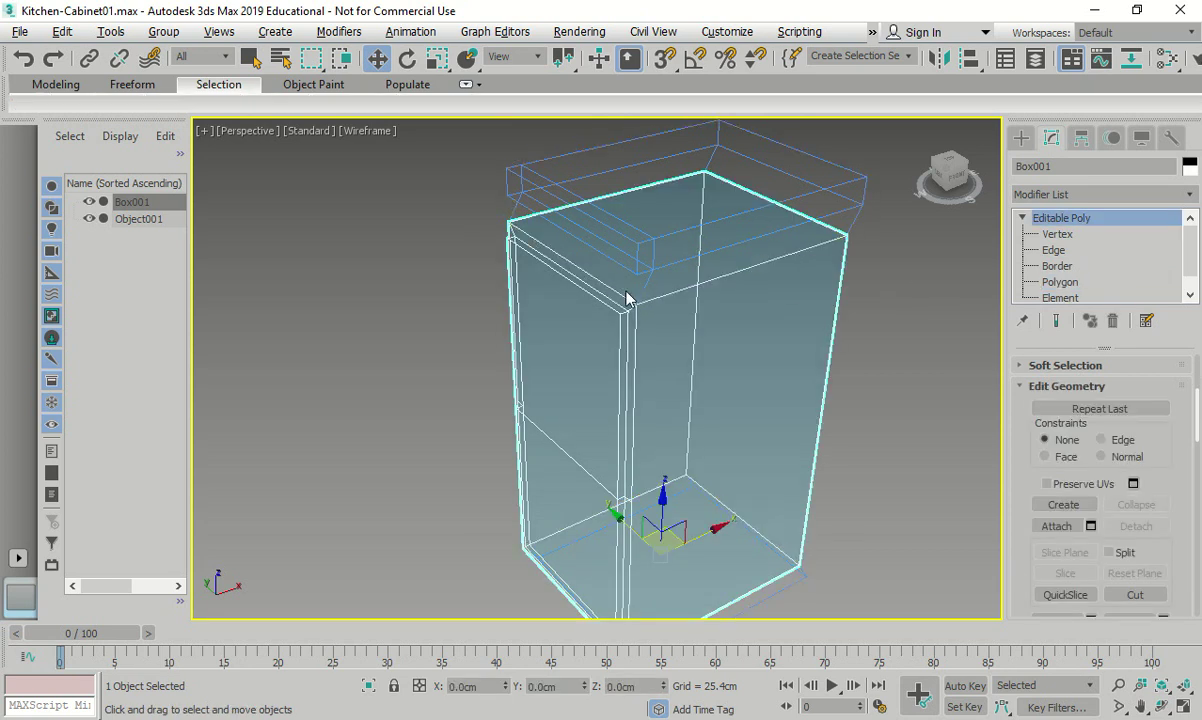
left_click(147, 218)
left_click(1058, 283)
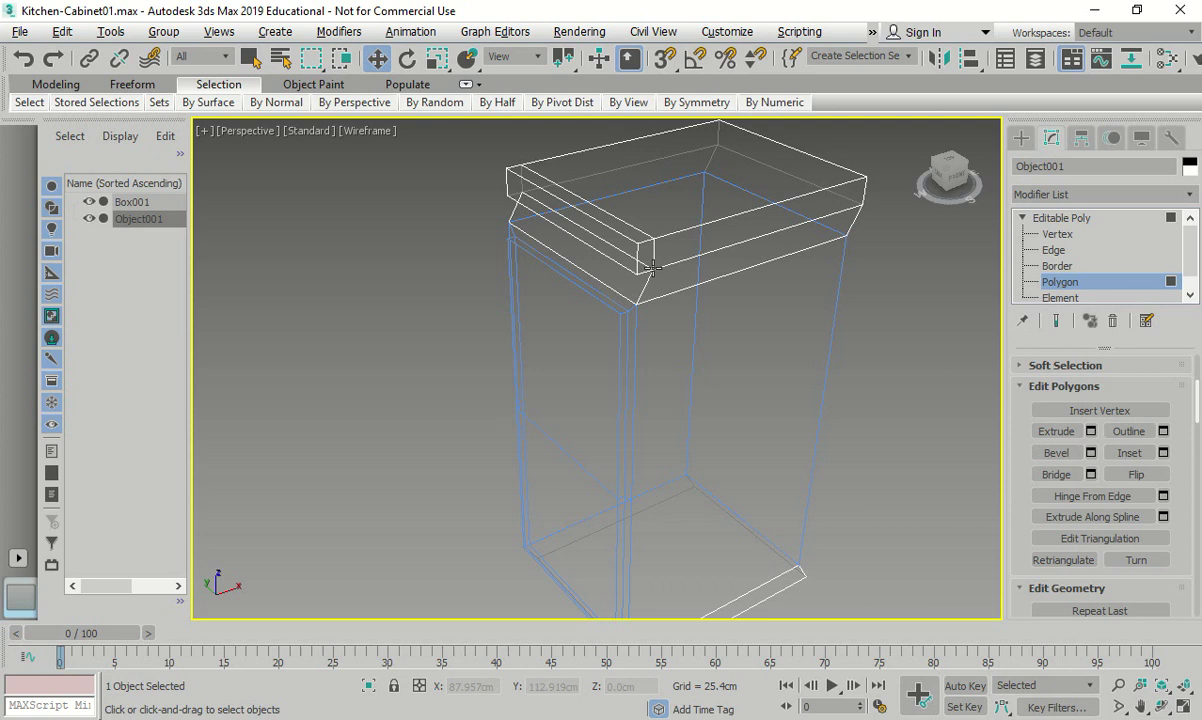
left_click(620, 283)
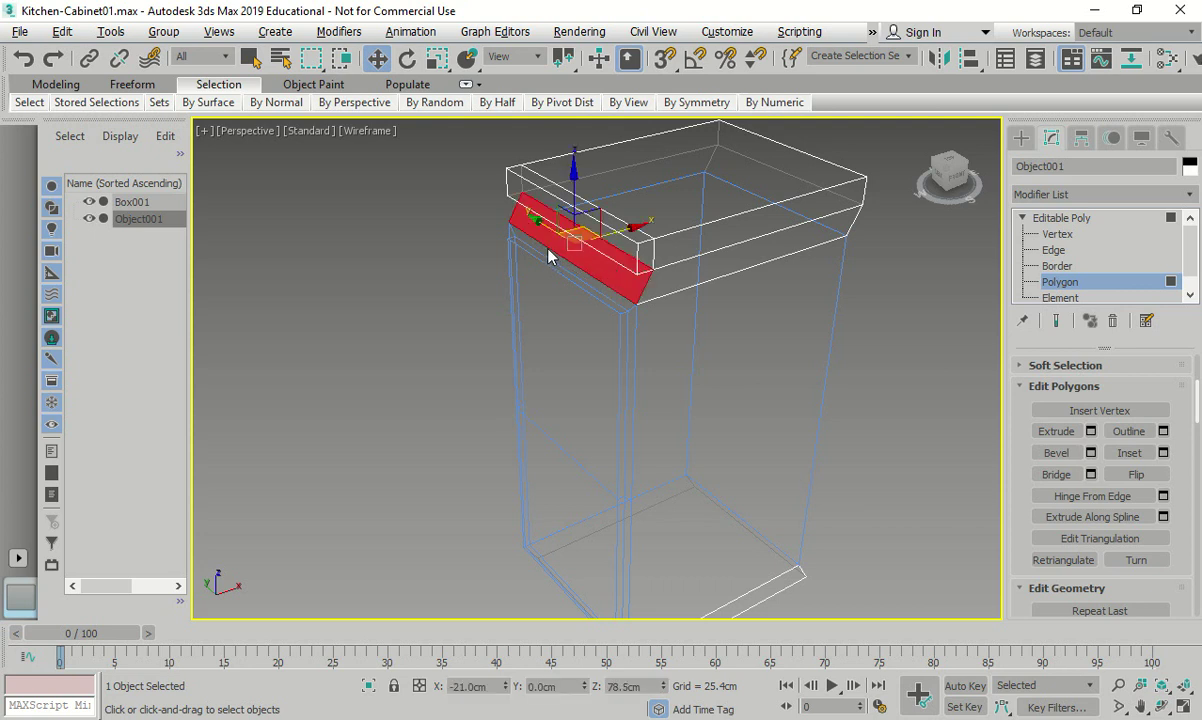
left_click_drag(537, 221, 537, 220)
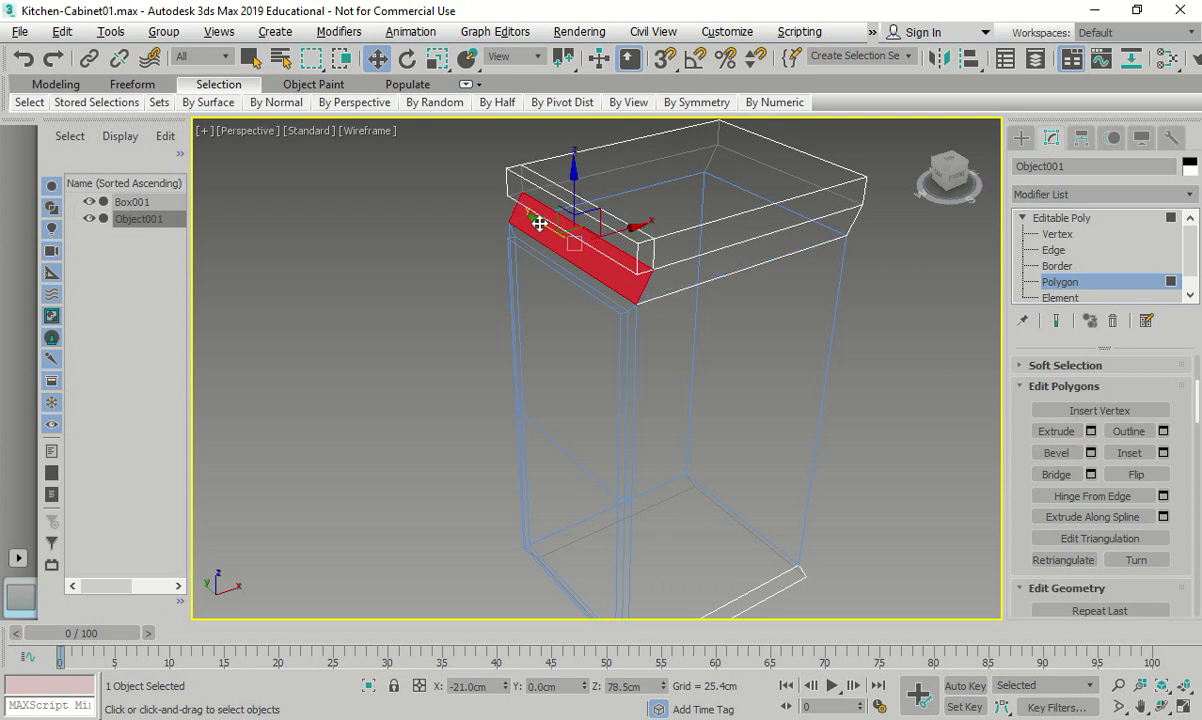
- Move the countertop's front edge 3 cm along X to -19.5 cm
left_click(1053, 250)
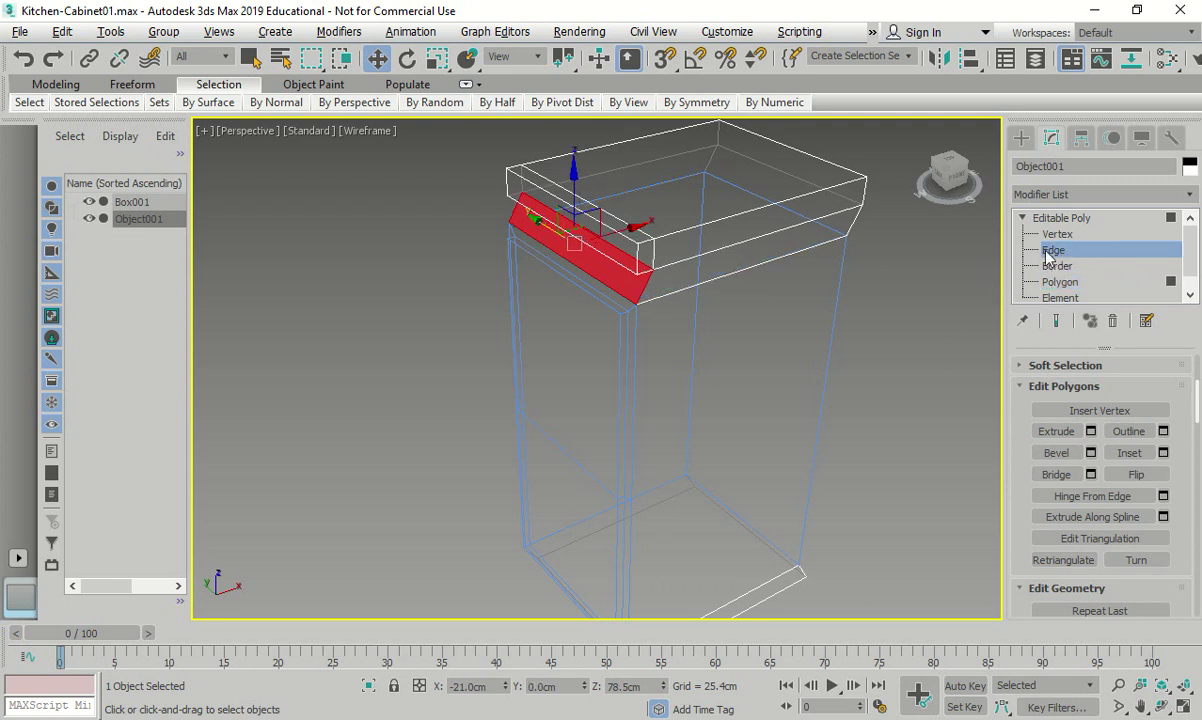
left_click(593, 275)
scroll(577, 255, "up", 3)
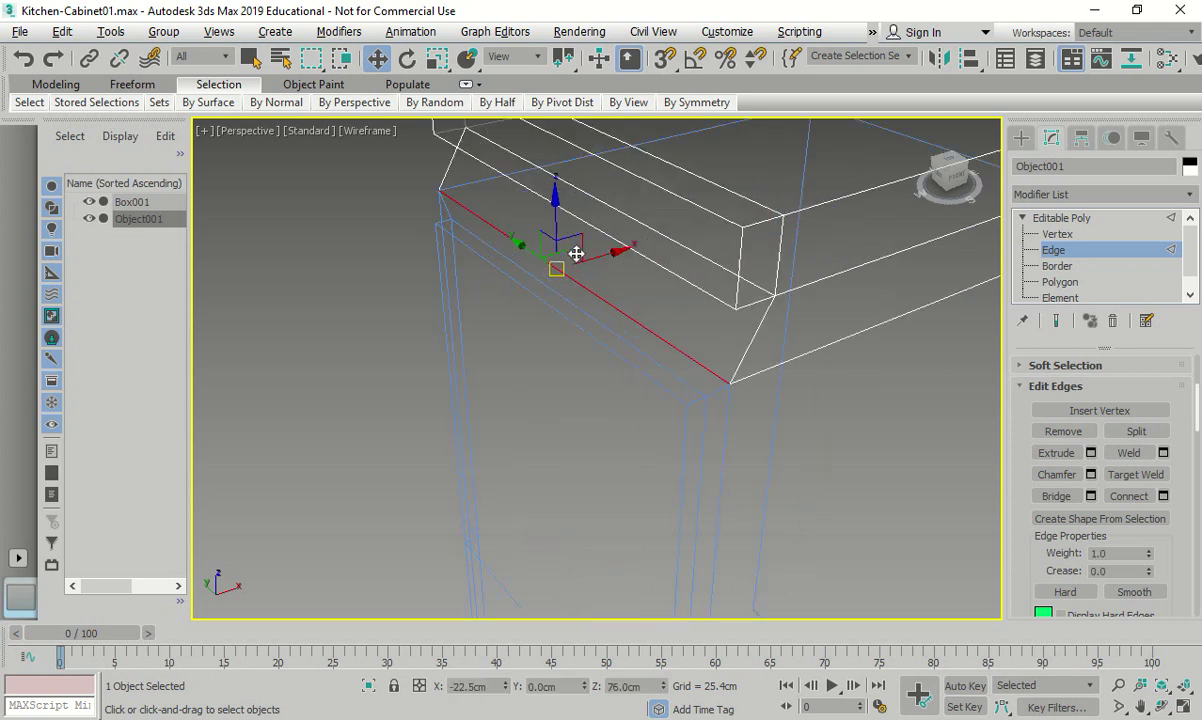
right_click(377, 58)
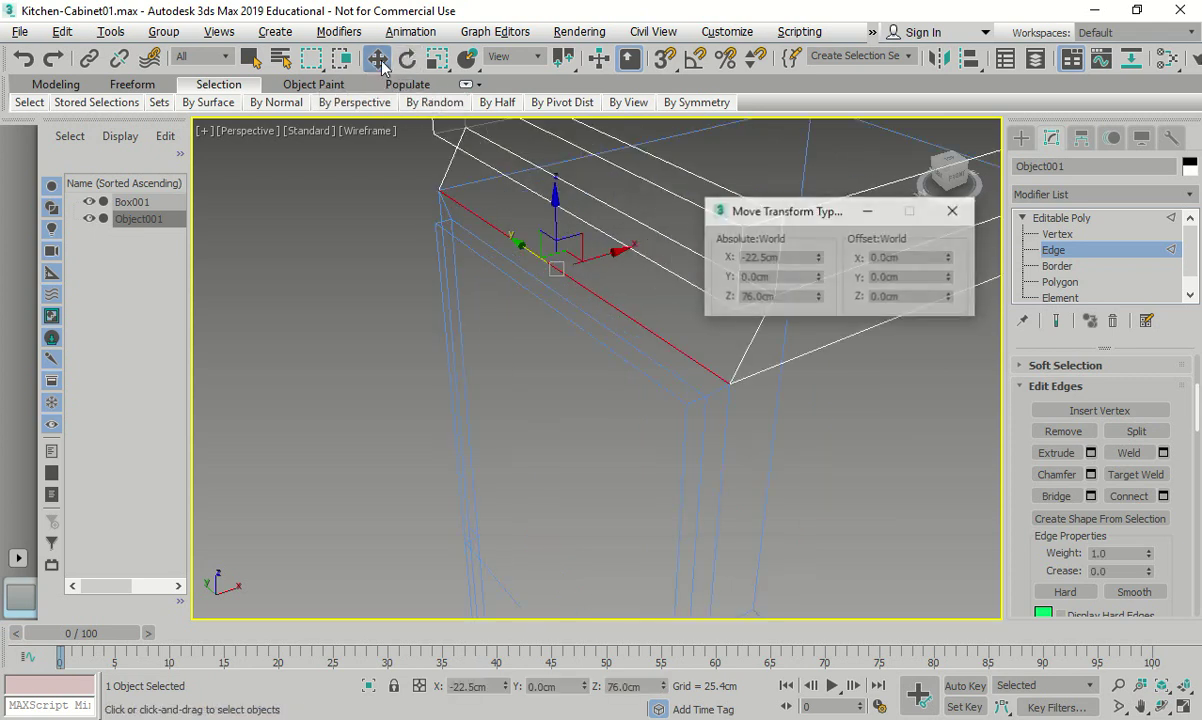
left_click_drag(913, 258, 852, 258)
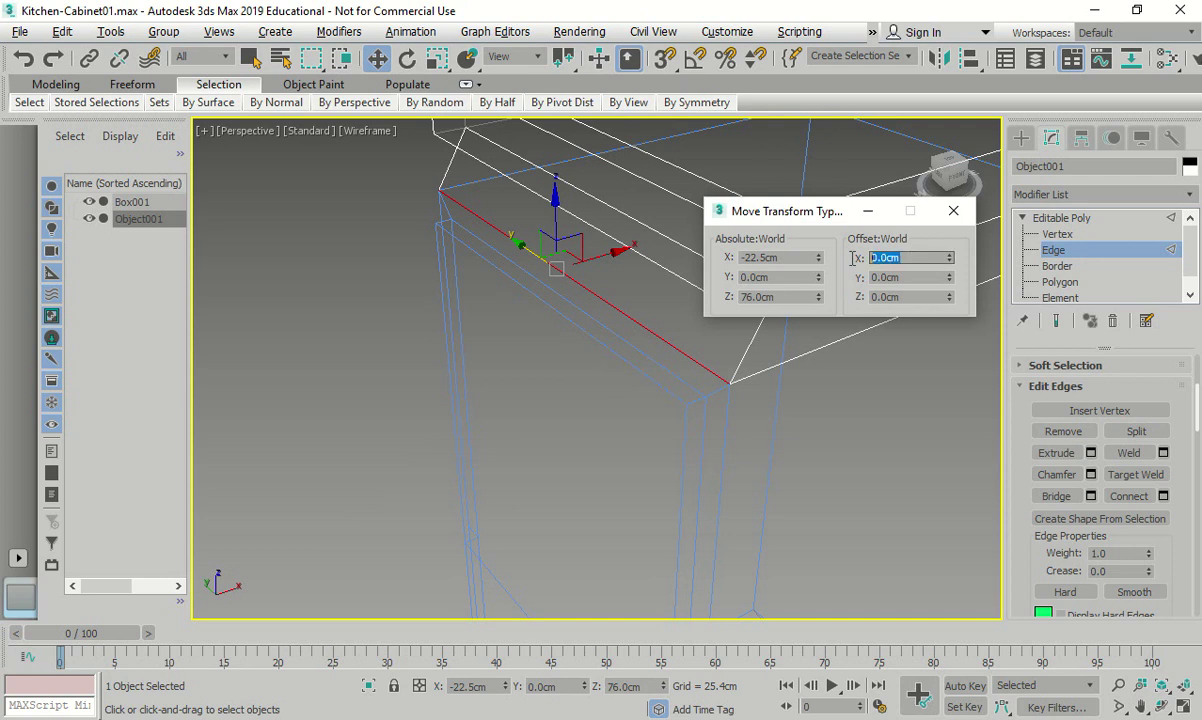
type("3")
key("Return")
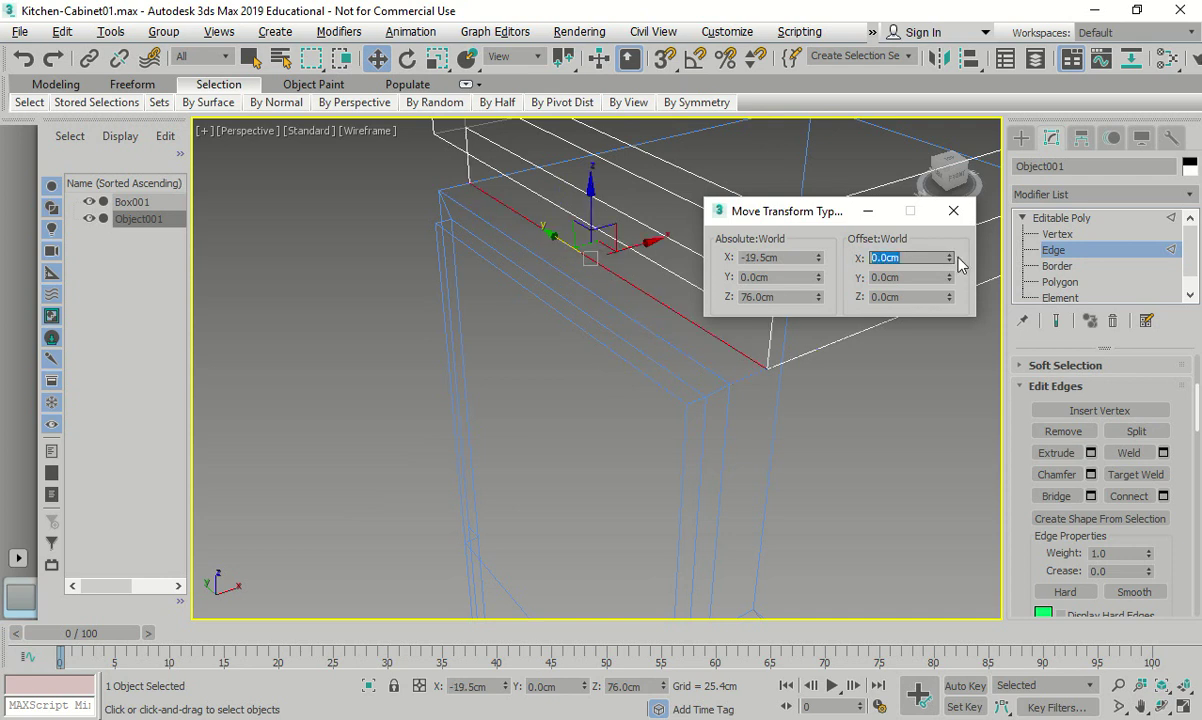
left_click(953, 211)
scroll(614, 298, "down", 4)
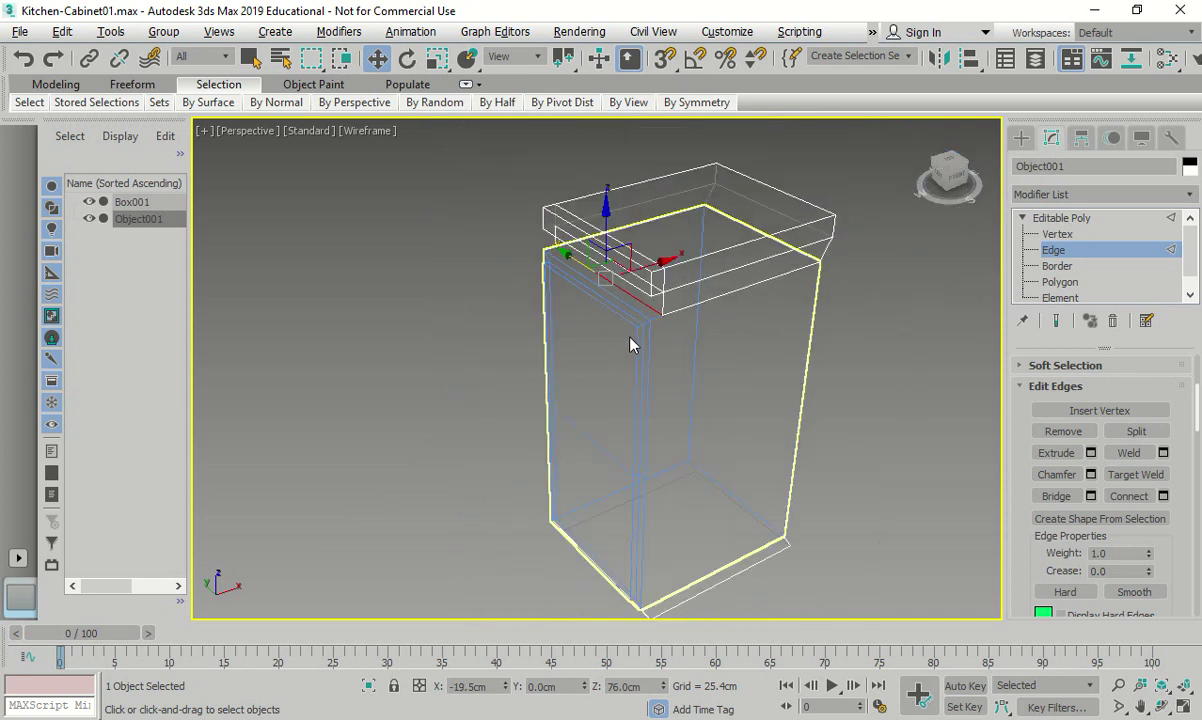
- Deselect, orbit to a lower frontal view, and select the countertop's back top edge
left_click(743, 386)
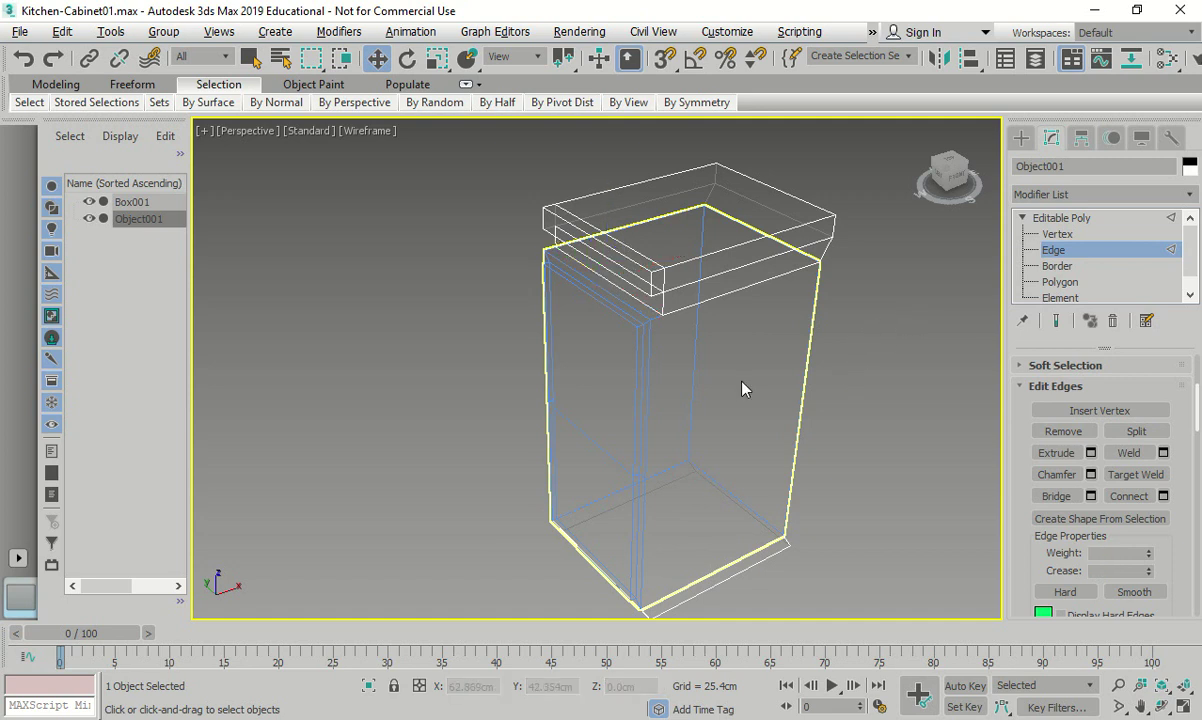
middle_click_drag(757, 416, 577, 421, "alt")
scroll(776, 228, "up", 4)
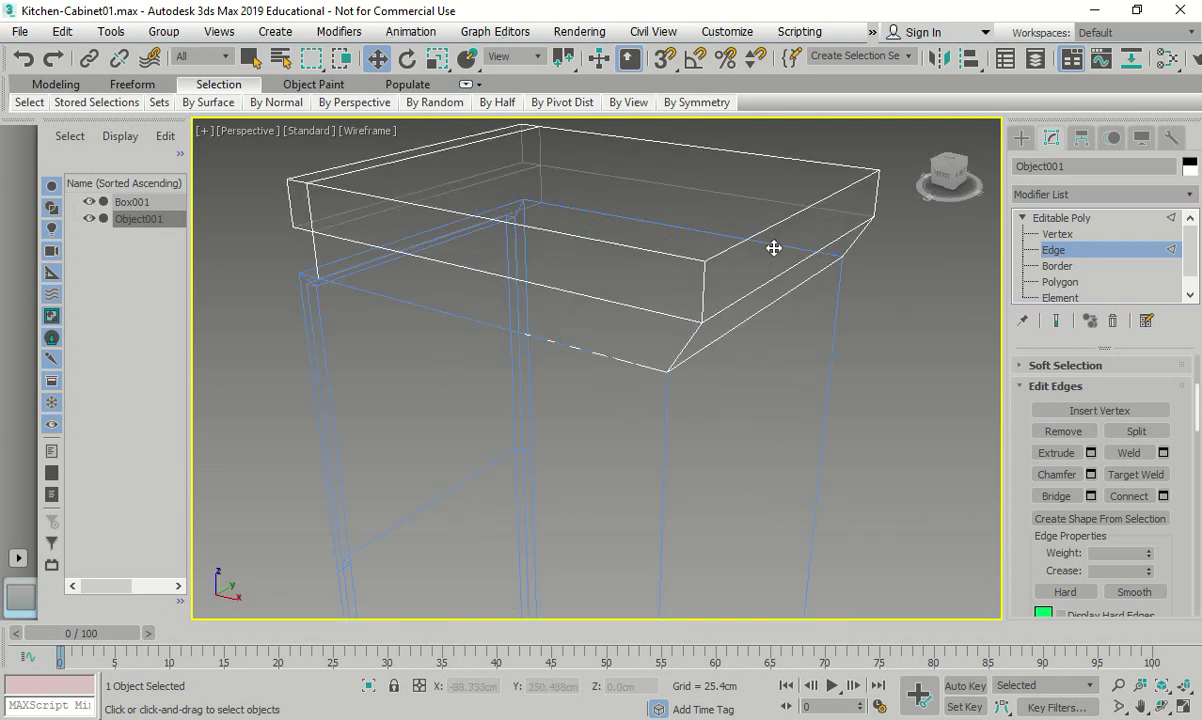
left_click(773, 246)
- Move the countertop's right end face -3 cm along X, then view its underside
left_click(1060, 282)
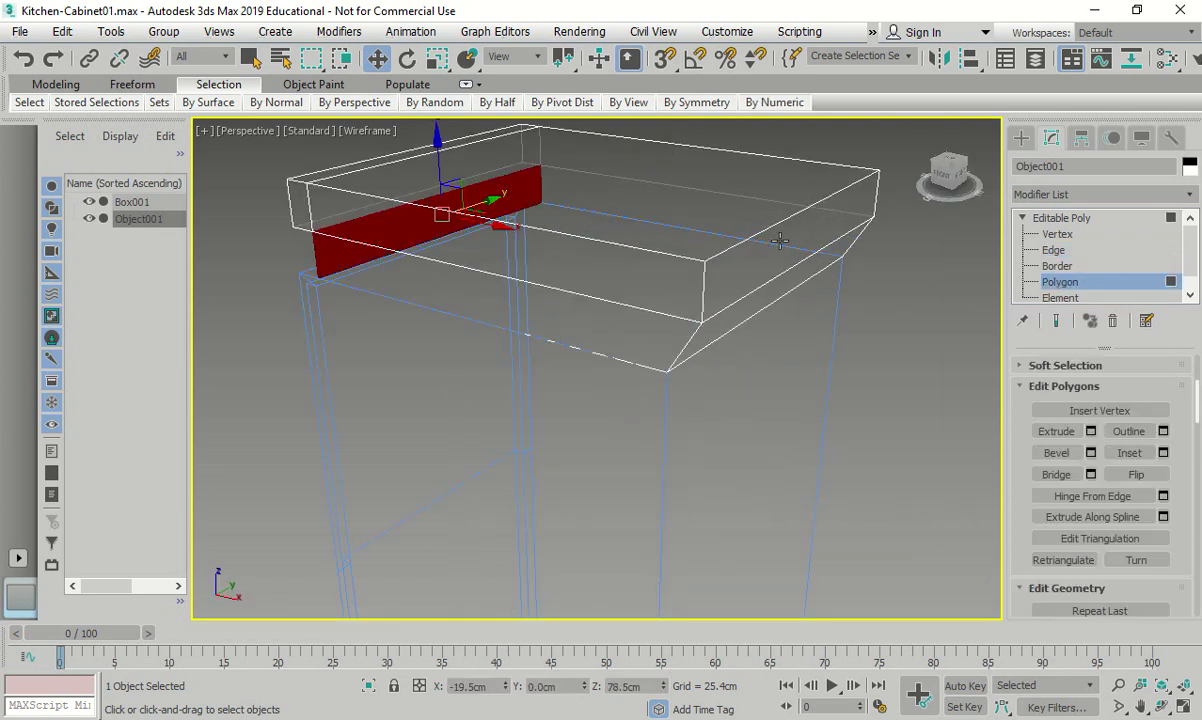
left_click(768, 250)
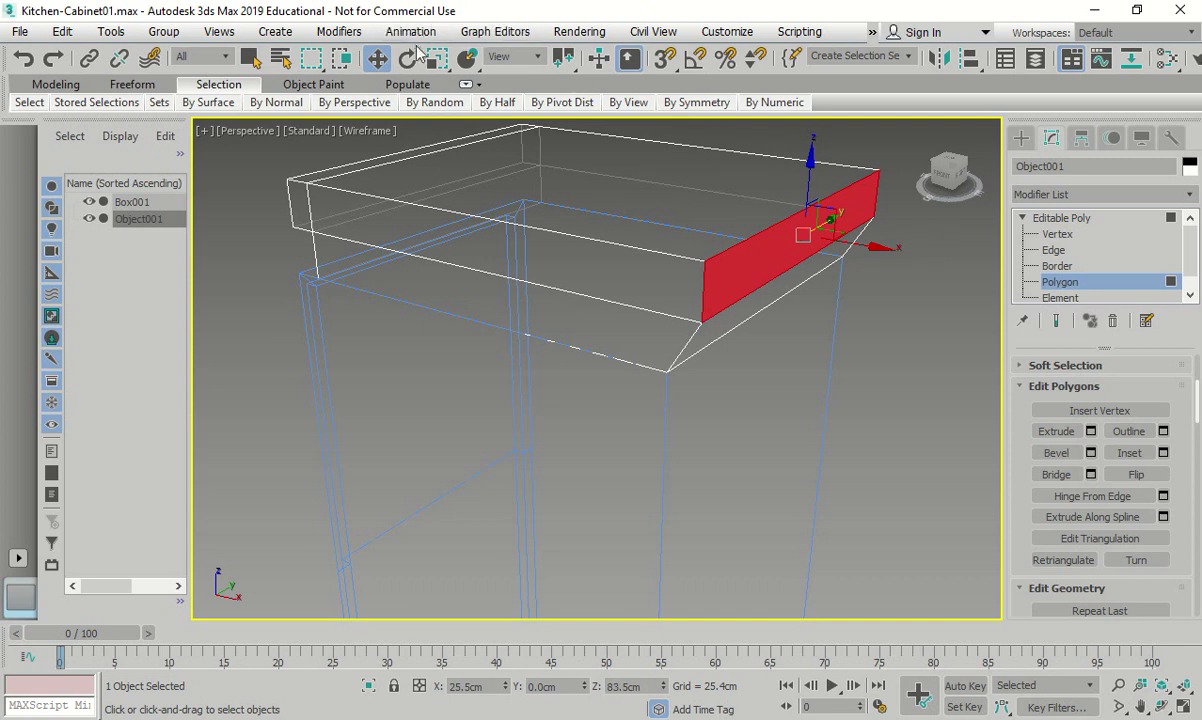
right_click(377, 58)
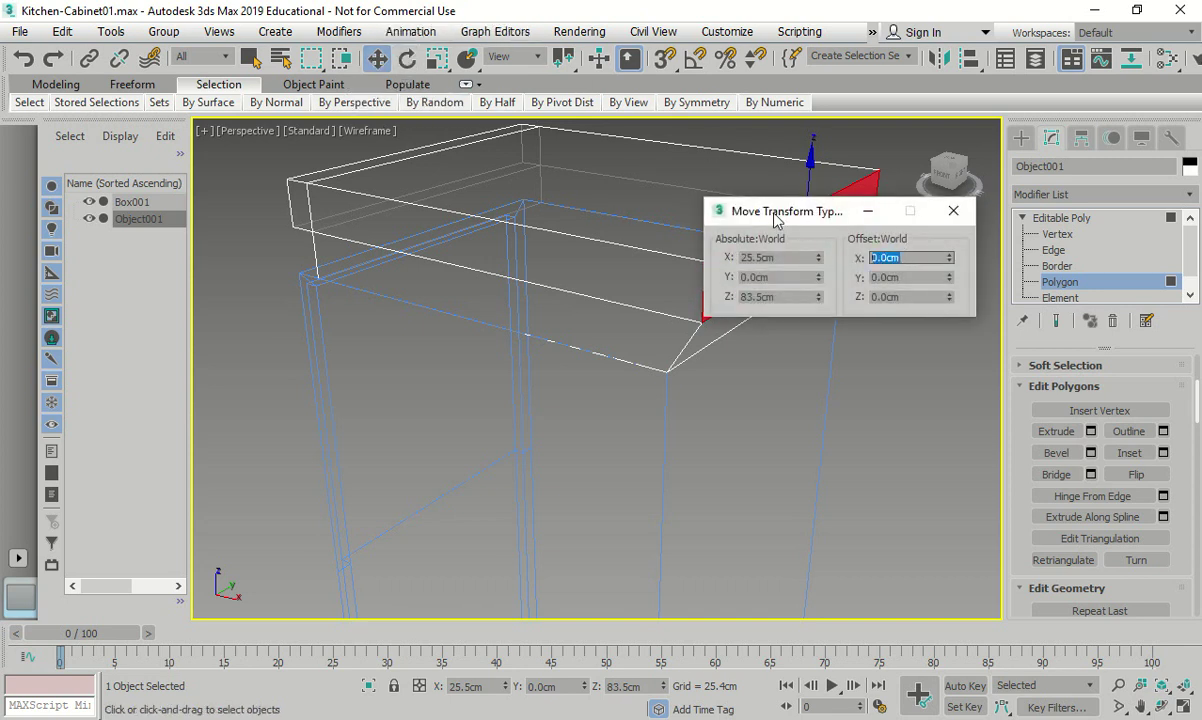
type("-3")
key("Return")
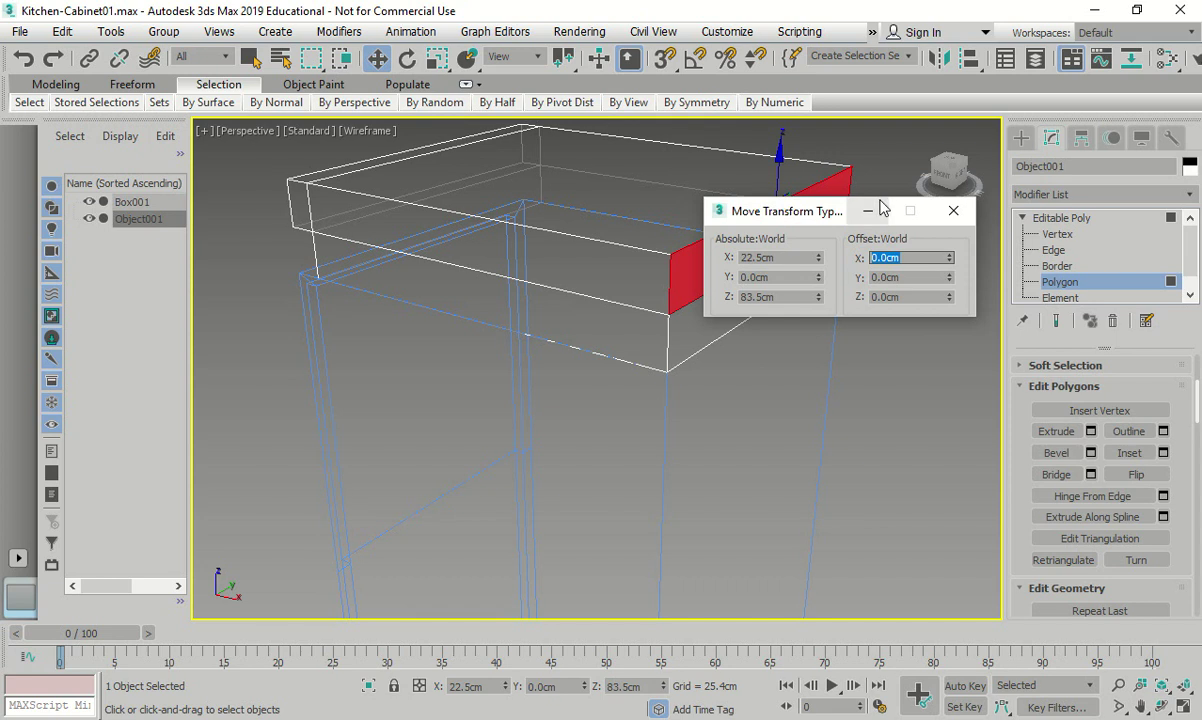
left_click(953, 211)
scroll(768, 390, "down", 3)
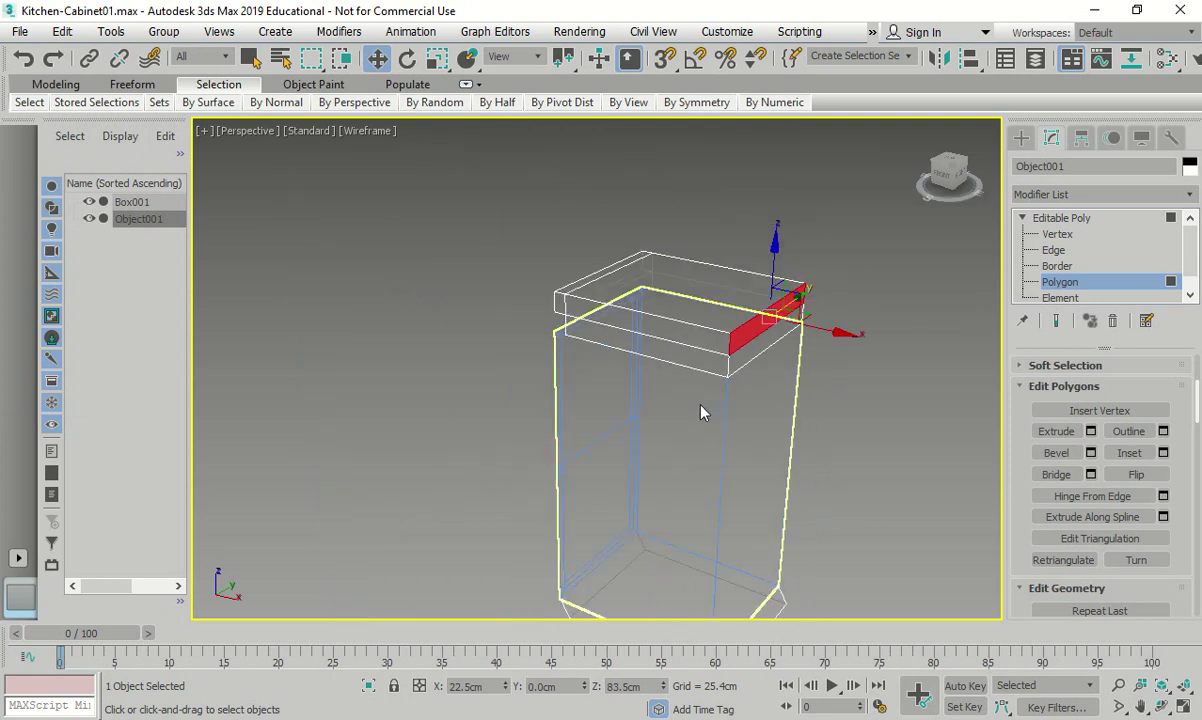
middle_click_drag(699, 401, 803, 363, "alt")
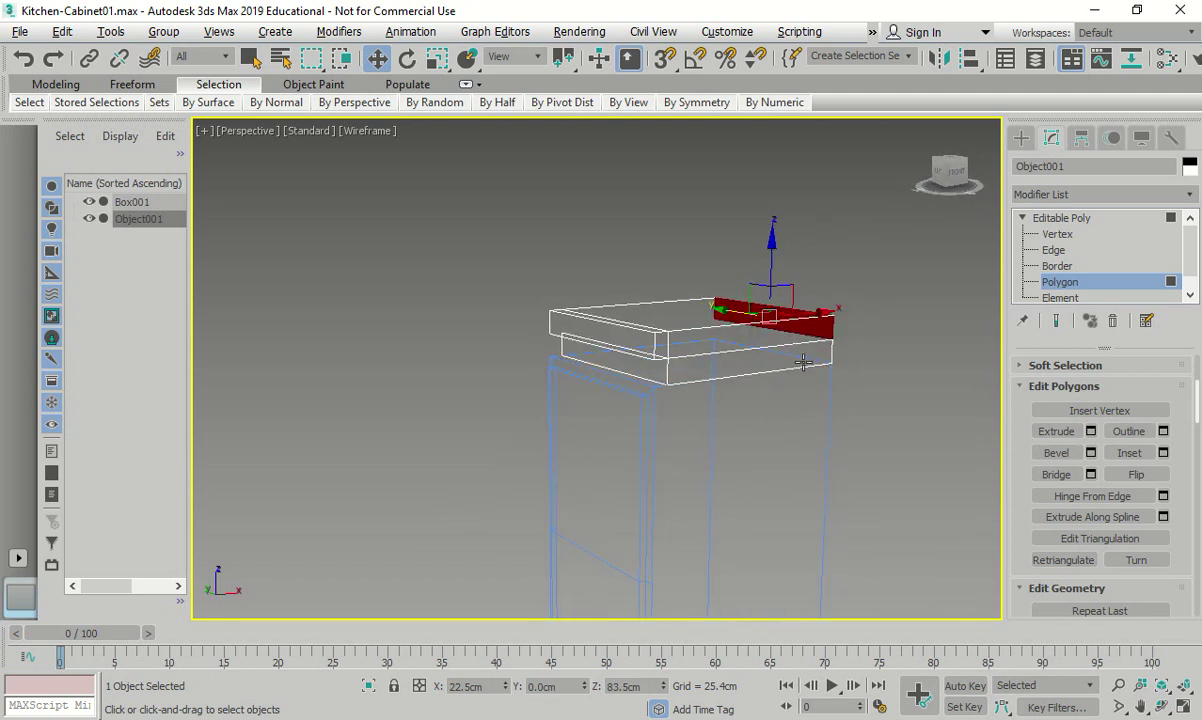
middle_click_drag(633, 323, 652, 407, "alt")
scroll(638, 434, "down", 3)
scroll(628, 486, "up", 6)
middle_click_drag(590, 459, 535, 495, "alt")
scroll(769, 357, "up", 3)
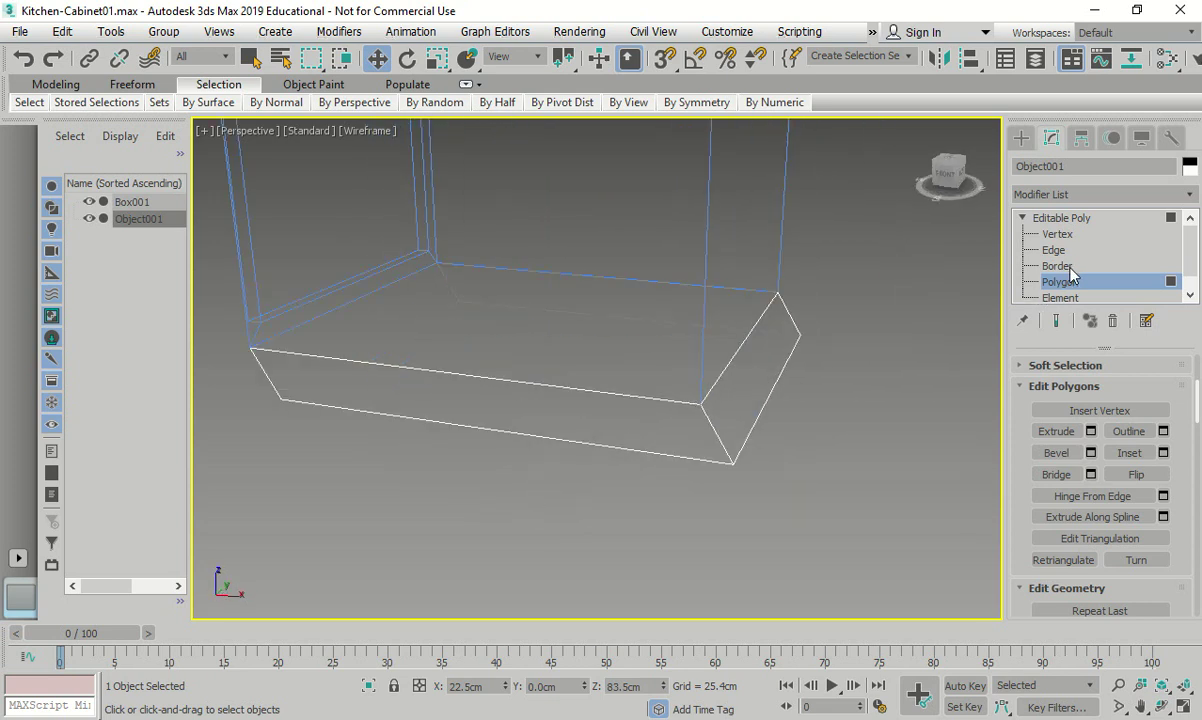
- Move the countertop's lower right end edge -3 cm along X
left_click(1054, 251)
left_click(762, 403)
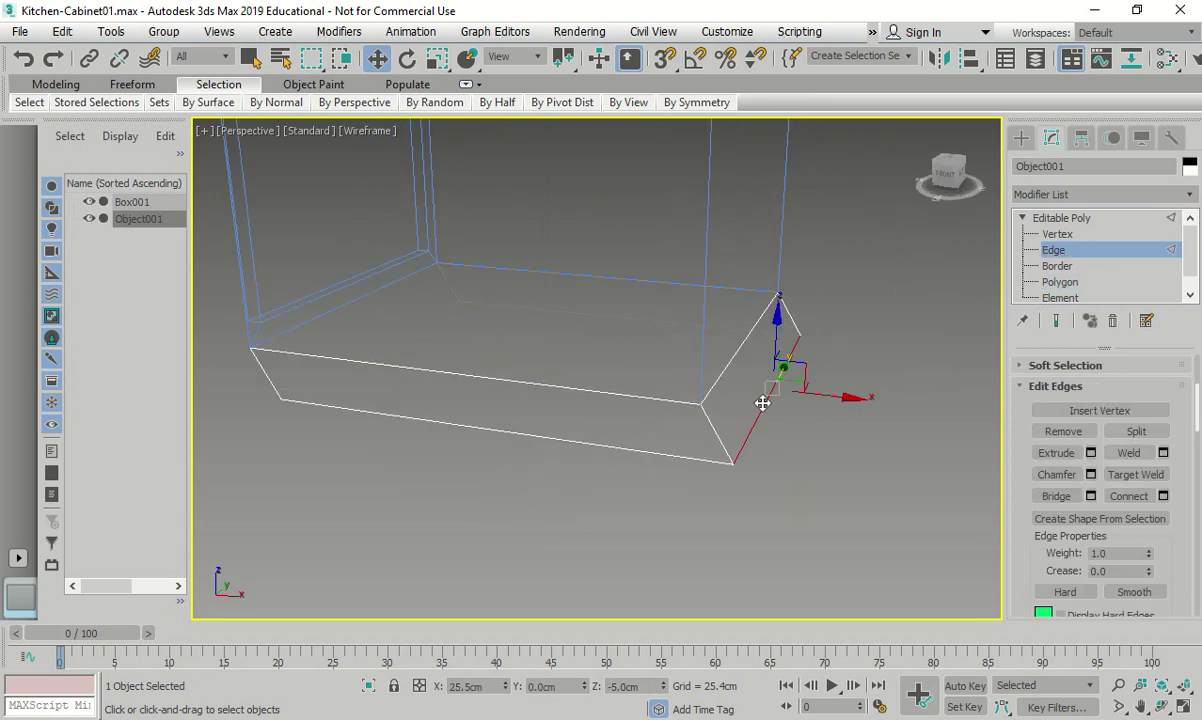
right_click(377, 58)
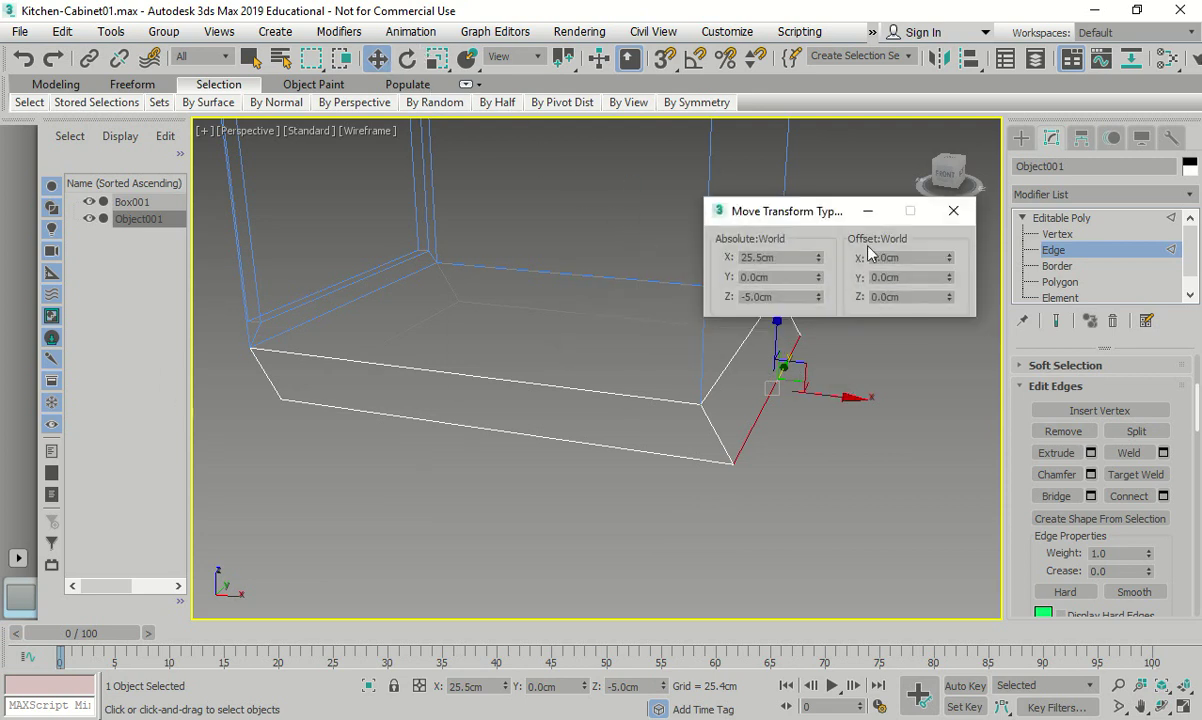
left_click(921, 258)
type("-3")
key("Return")
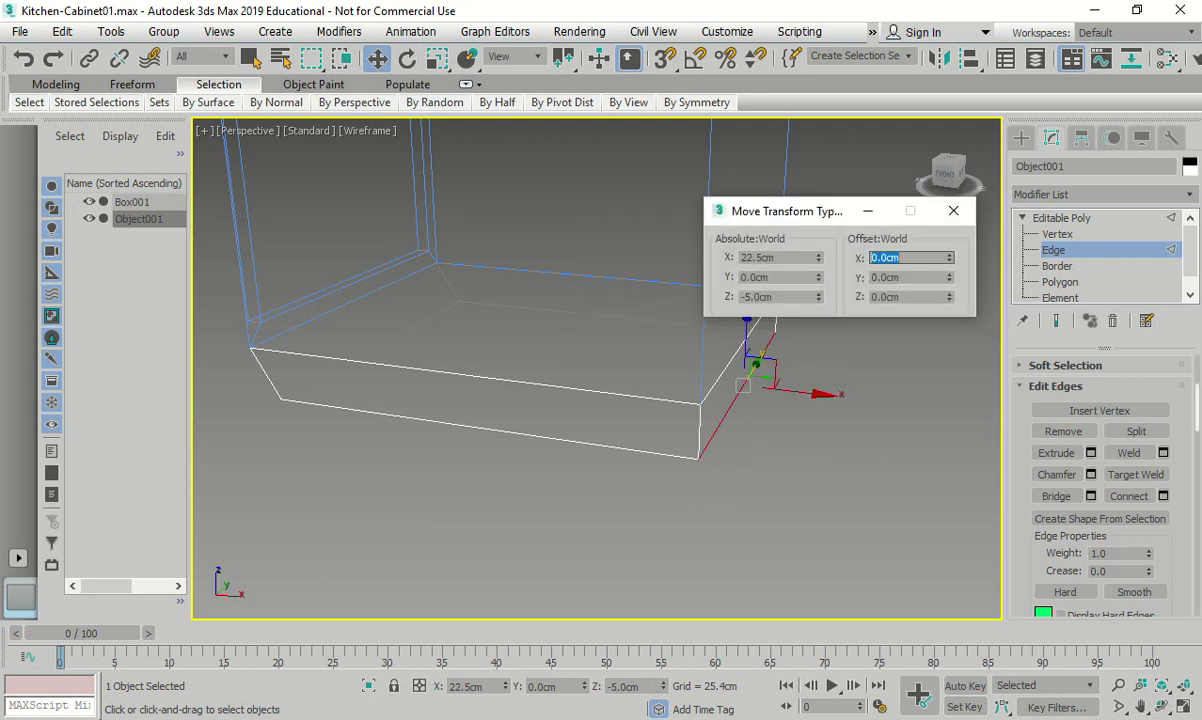
left_click(953, 211)
left_click(618, 502)
- From below, move the countertop's lower left end edge 3 cm along X
middle_click_drag(486, 435, 647, 432, "alt")
scroll(515, 424, "down", 5)
scroll(483, 300, "up", 7)
middle_click_drag(638, 357, 666, 453, "alt")
middle_click_drag(668, 500, 484, 421, "alt")
left_click(486, 420)
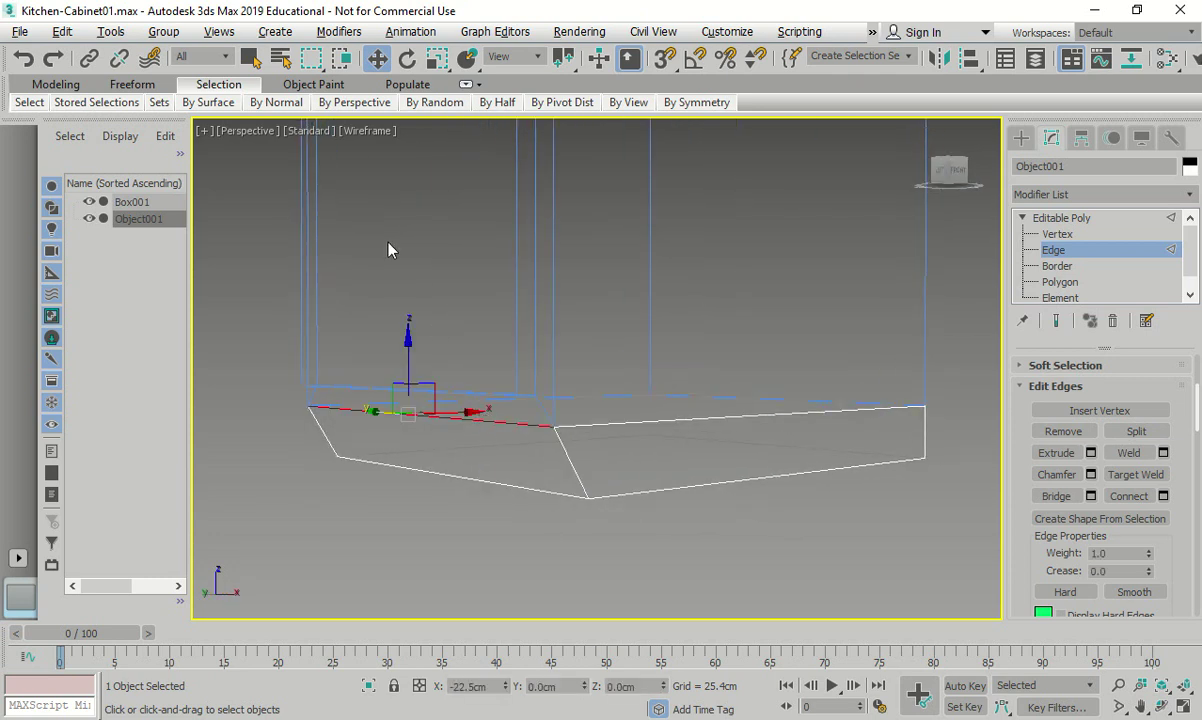
right_click(377, 58)
double_click(884, 257)
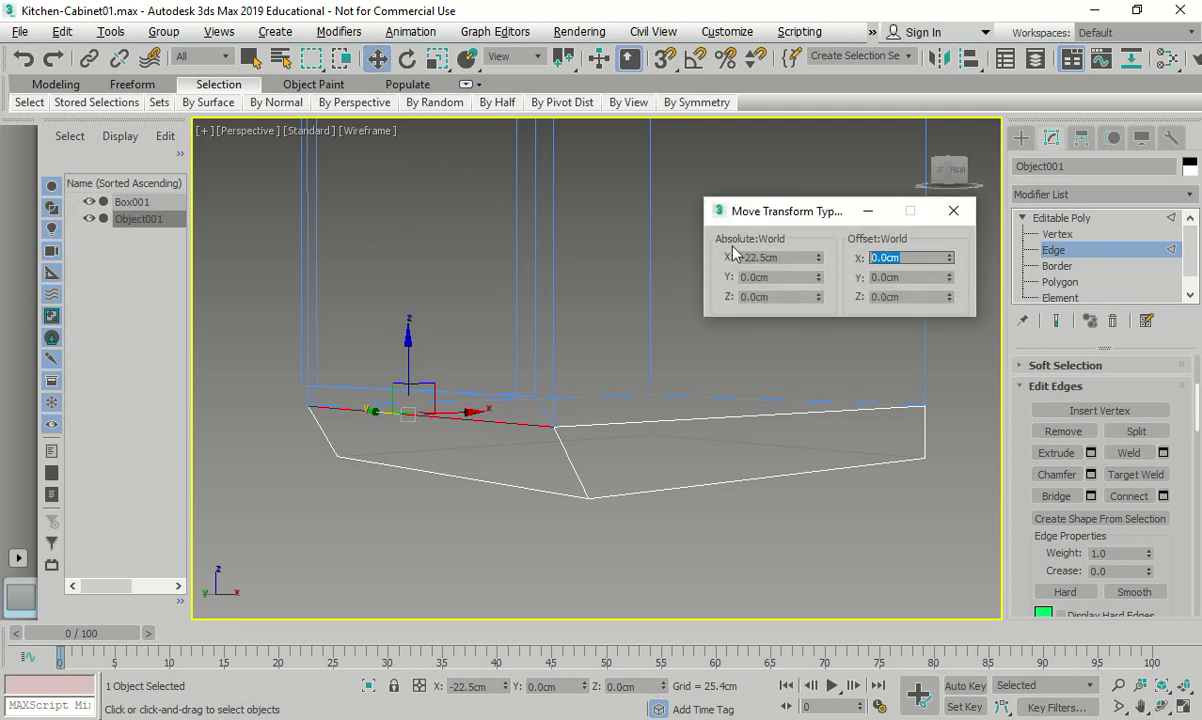
type("3")
key("Return")
left_click(953, 211)
middle_click_drag(620, 420, 706, 443, "alt")
scroll(560, 445, "down", 5)
scroll(489, 338, "up", 5)
middle_click_drag(432, 360, 537, 330, "alt")
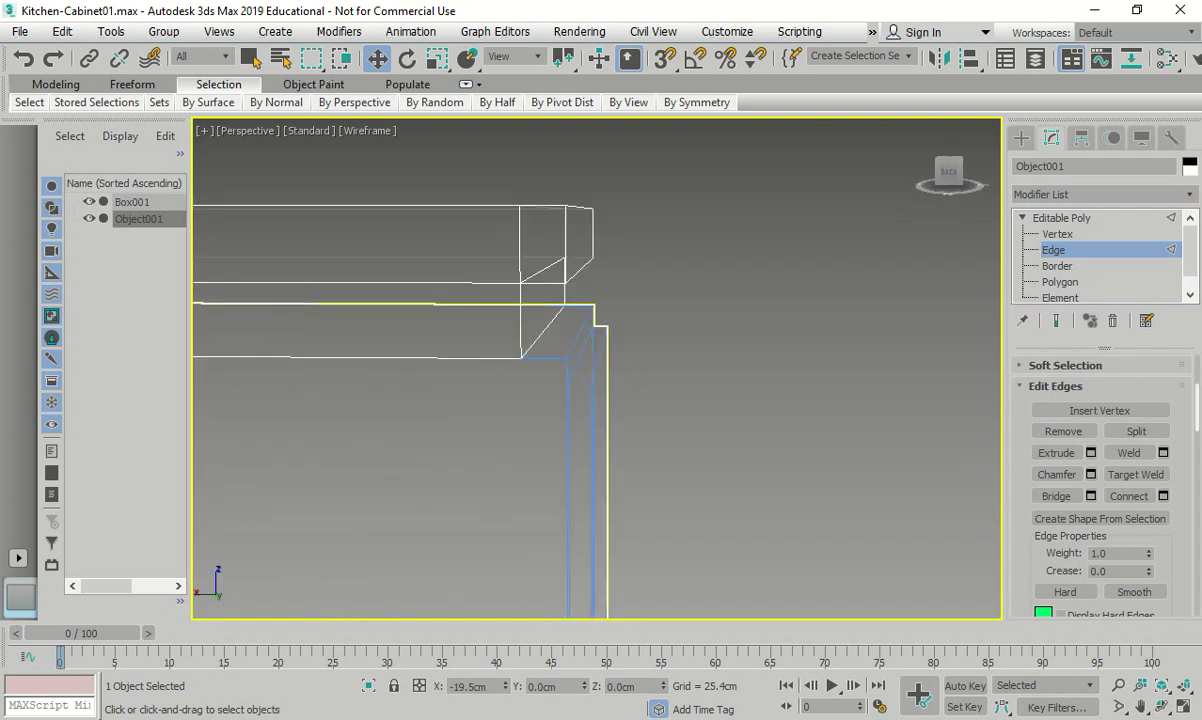
- Move the countertop's lower left end face -6 cm along X
scroll(535, 332, "up", 3)
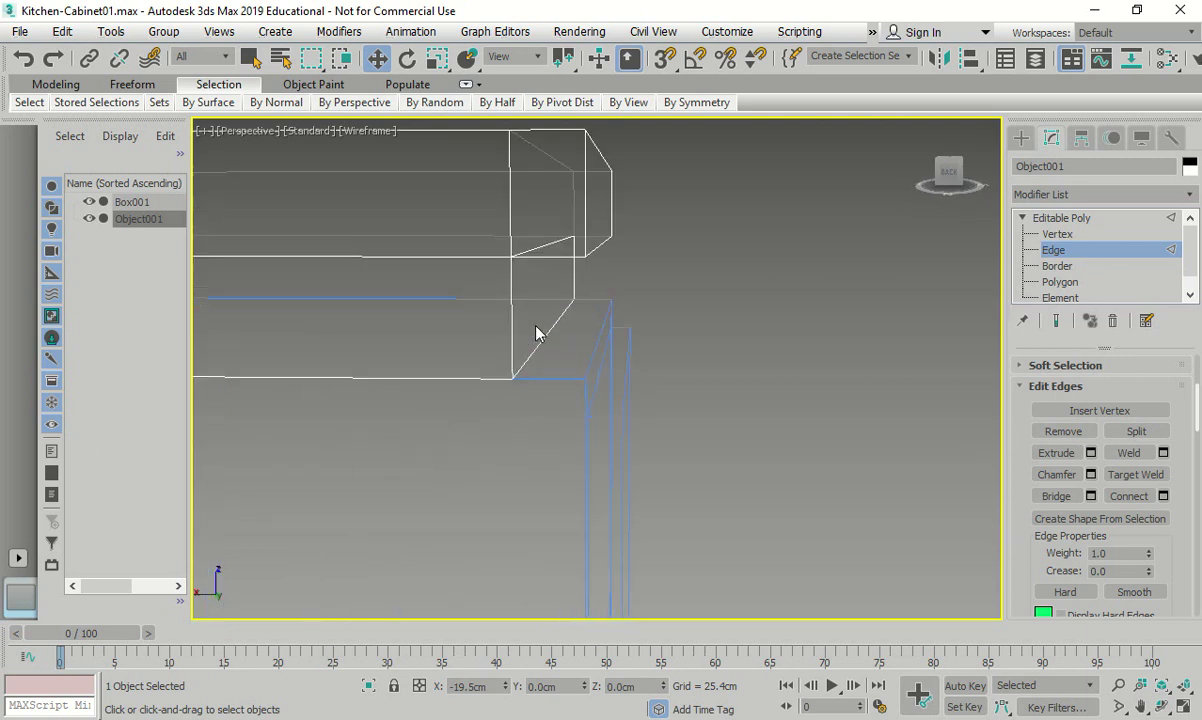
left_click(1060, 266)
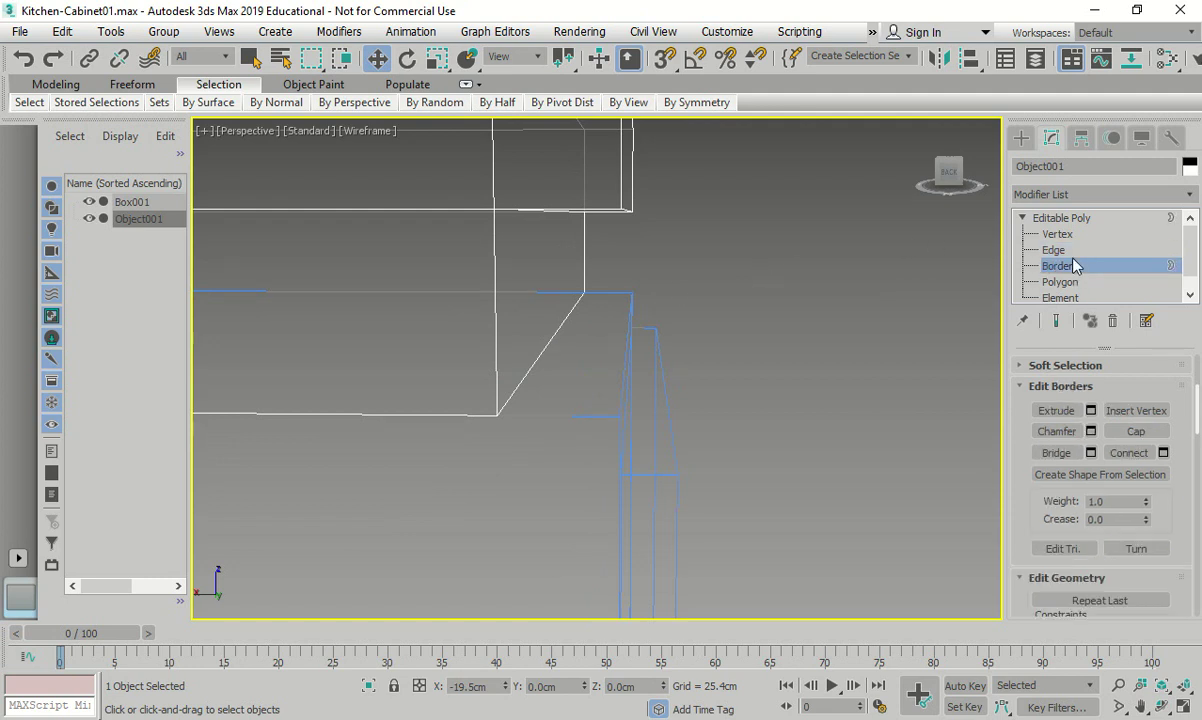
left_click(1060, 284)
left_click(538, 268)
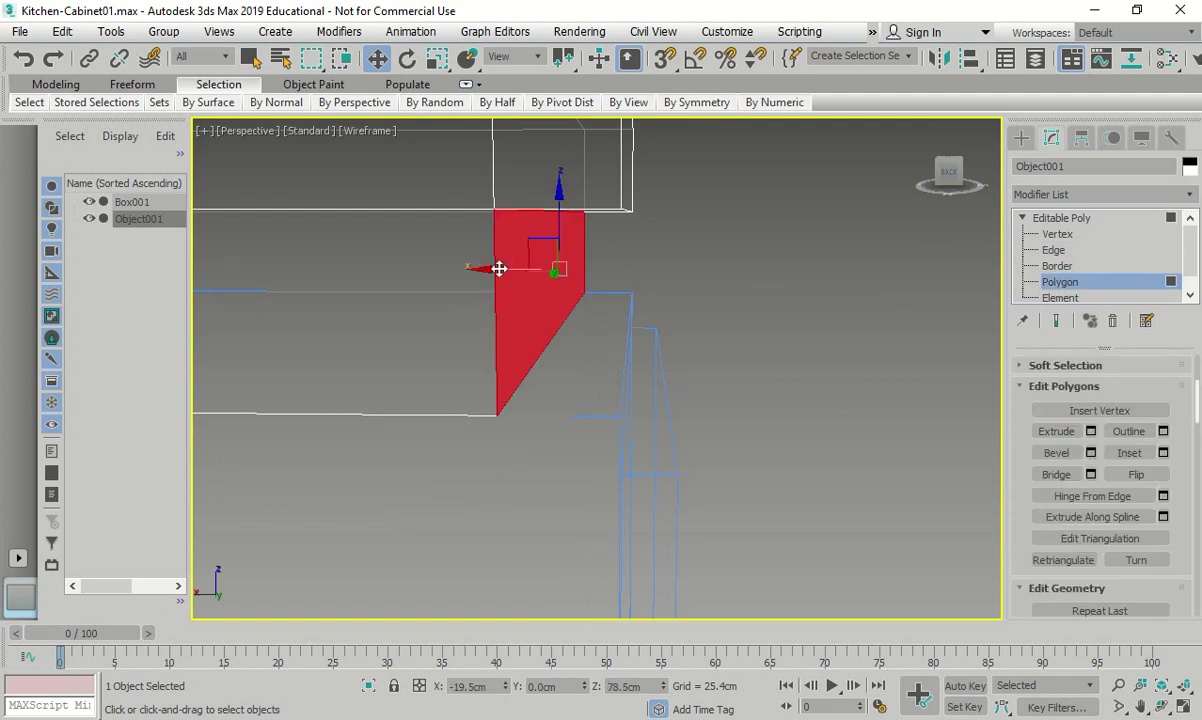
right_click(377, 58)
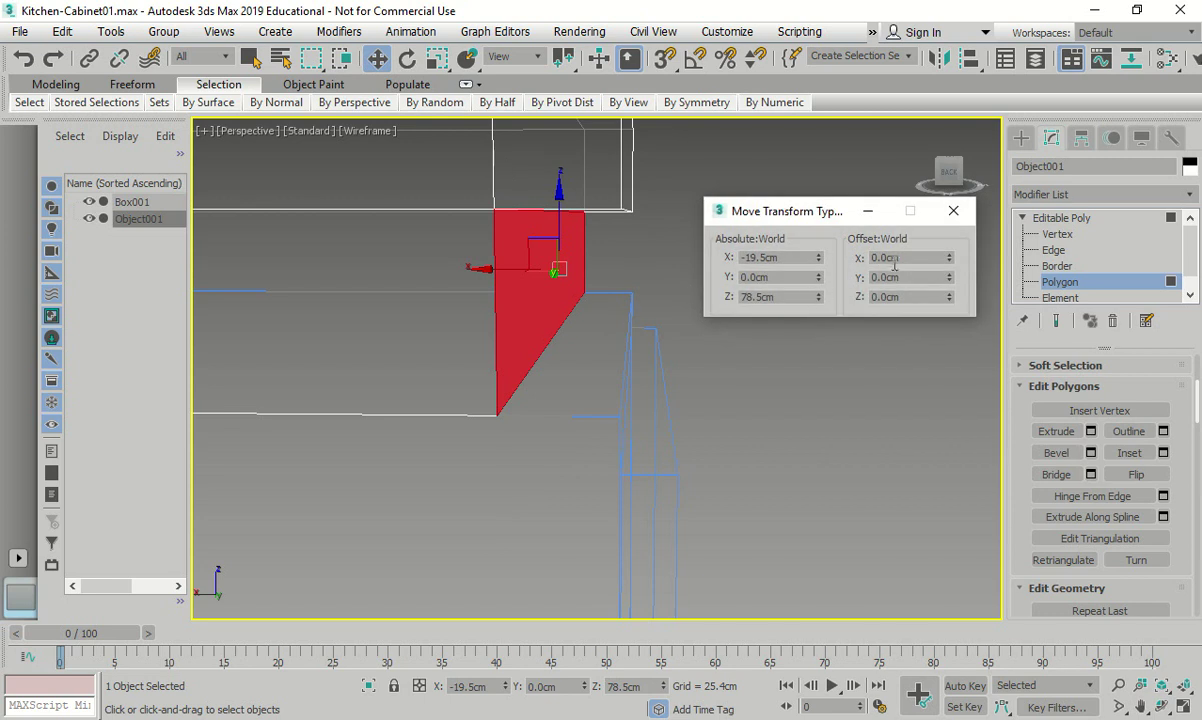
left_click_drag(818, 257, 818, 240)
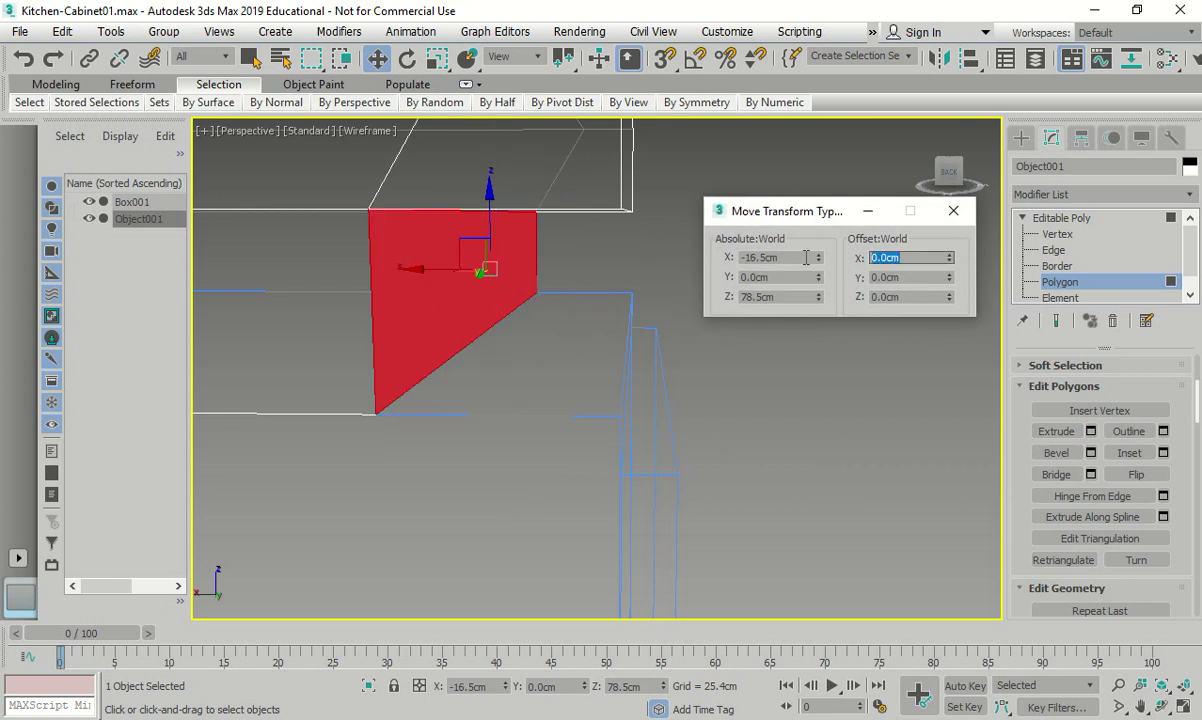
type("-6")
key("Return")
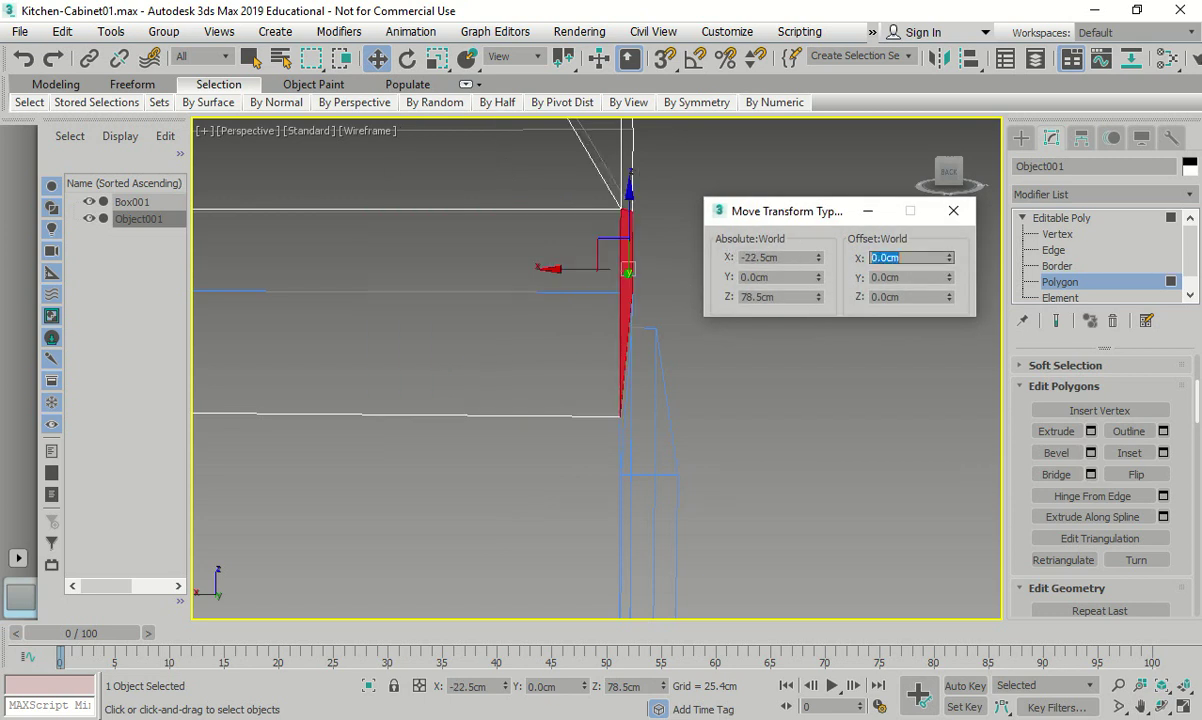
scroll(710, 382, "down", 5)
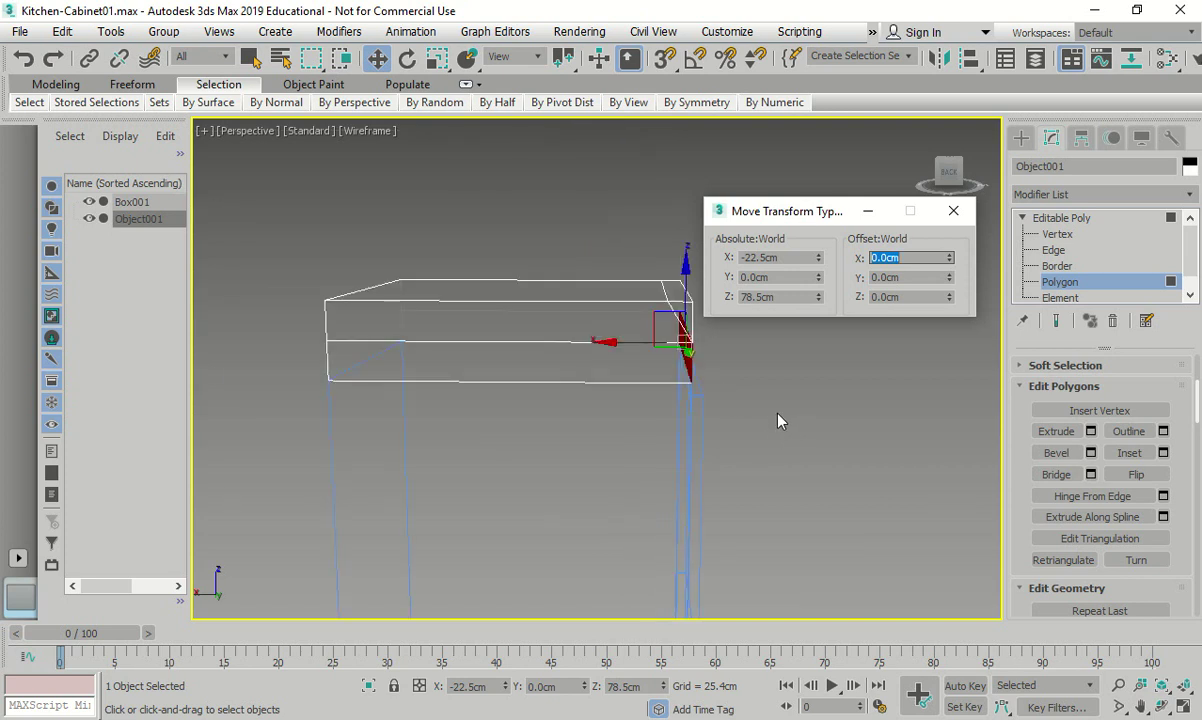
- Move the countertop's upper left end face -3 cm along X to -25.5 cm
middle_click_drag(773, 421, 697, 435, "alt")
scroll(697, 435, "up", 2)
left_click(905, 297)
type("5")
key("Return")
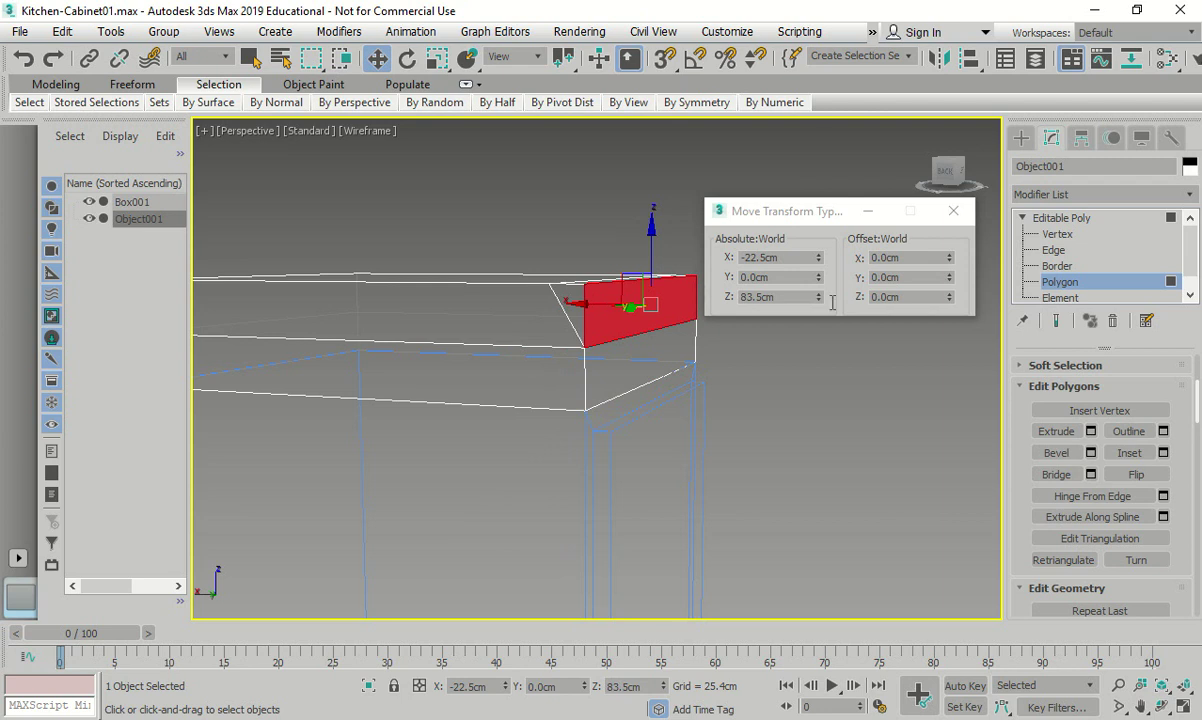
left_click(862, 258)
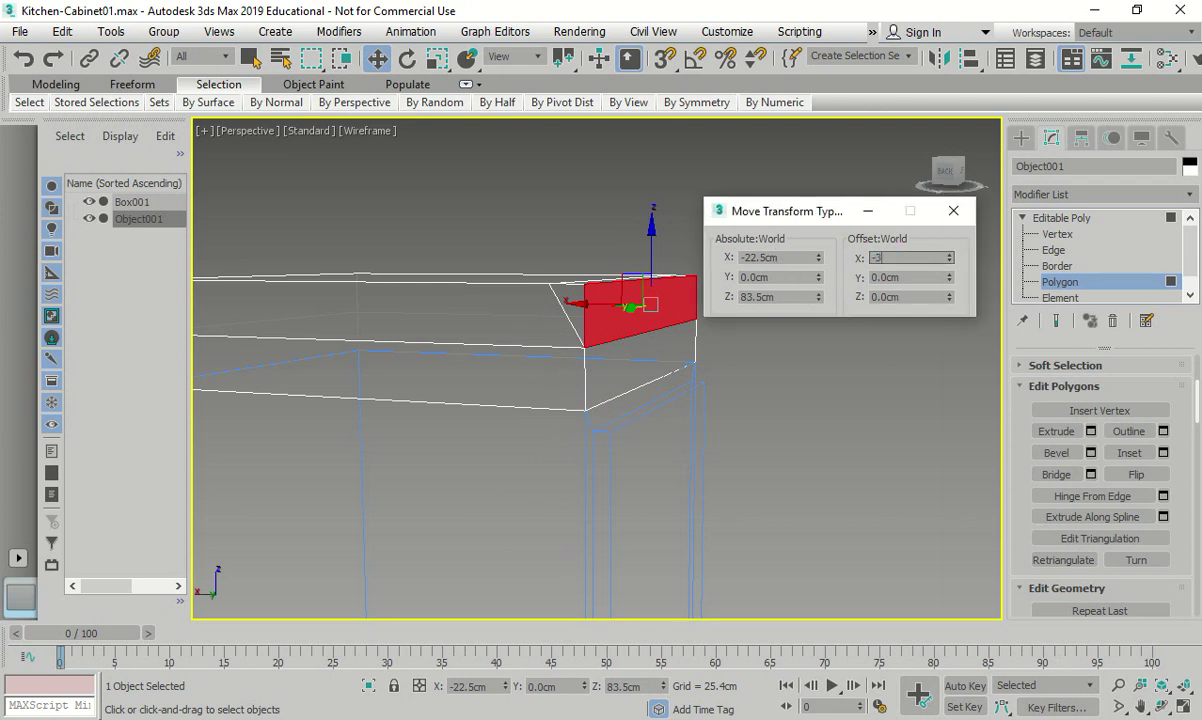
key("Return")
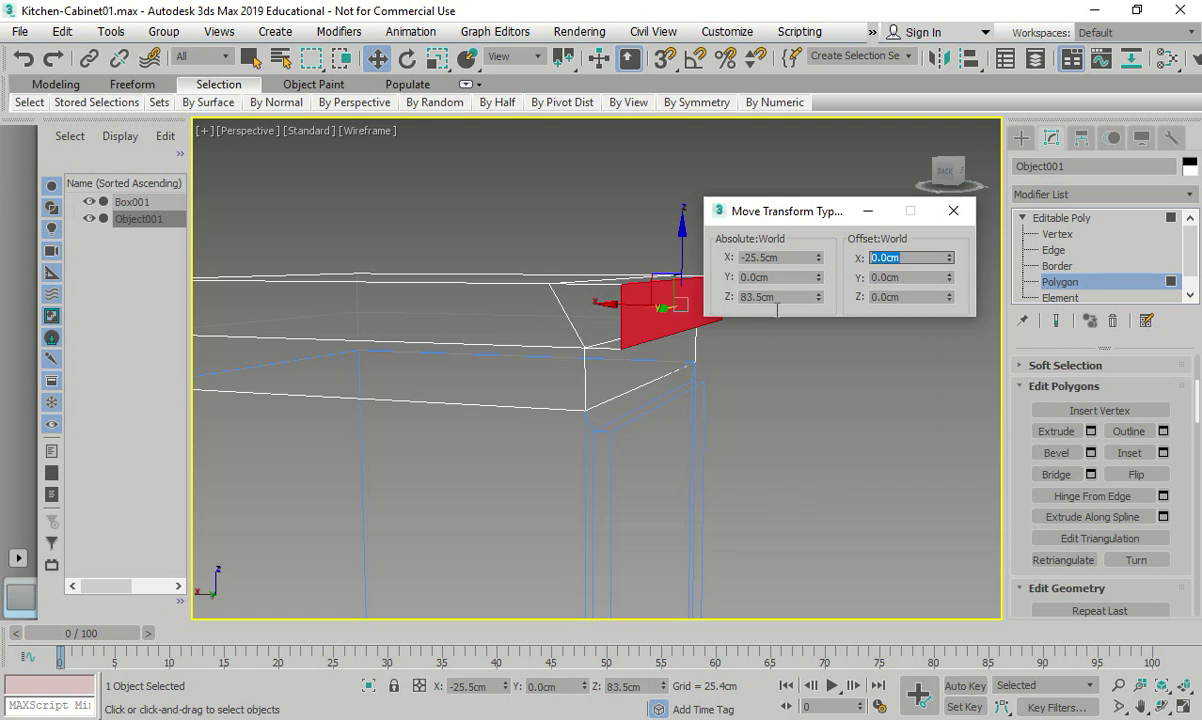
left_click(951, 211)
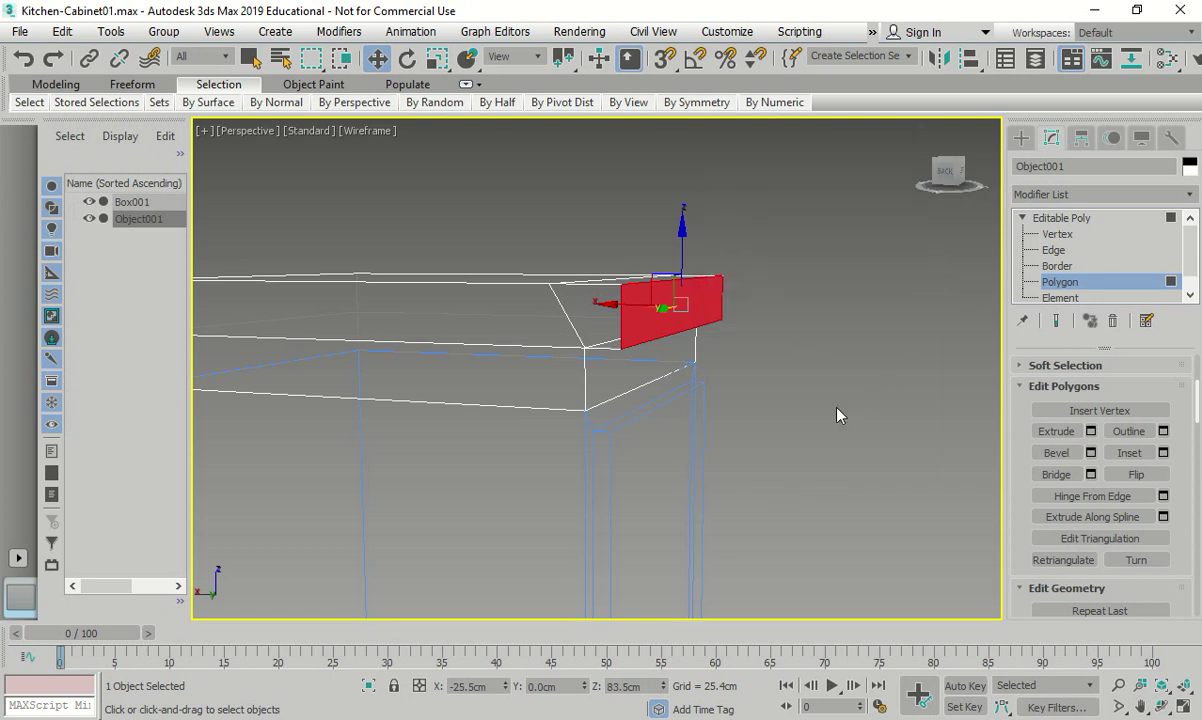
scroll(838, 415, "down", 3)
middle_click_drag(832, 411, 643, 430, "alt")
scroll(802, 369, "up", 3)
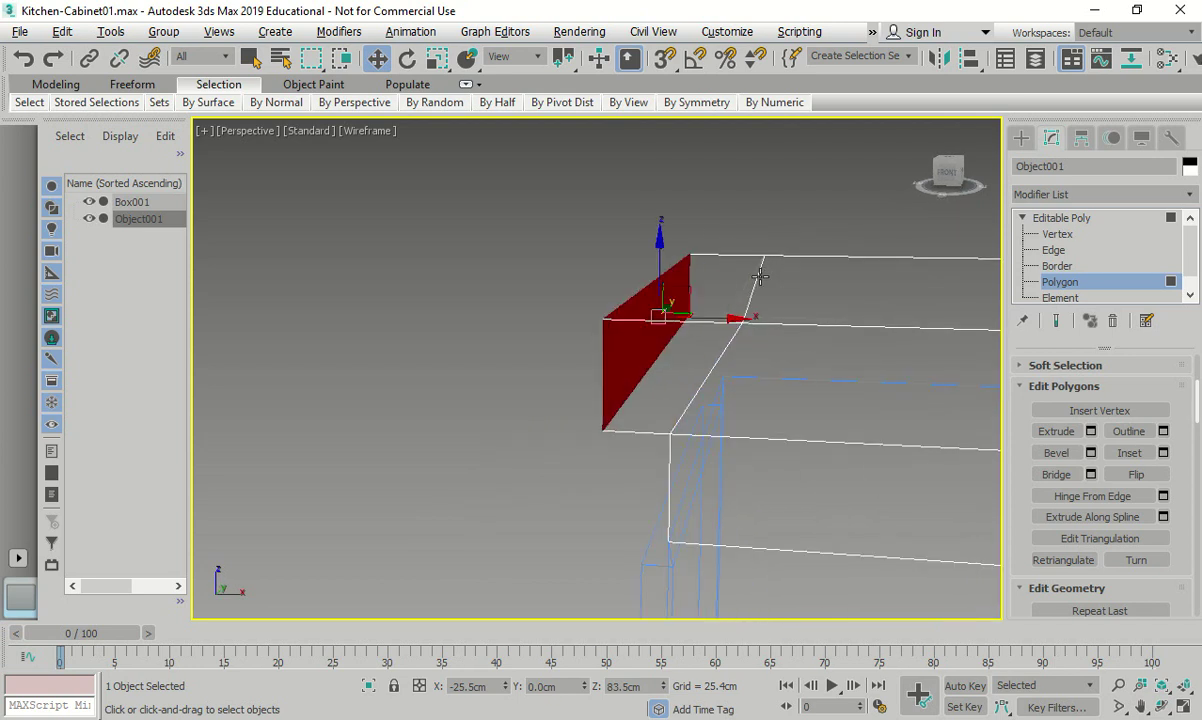
- Shift the countertop's diagonal top edge -3 cm along X to sit at -22.5 cm
left_click(758, 280)
middle_click_drag(820, 303, 891, 327, "alt")
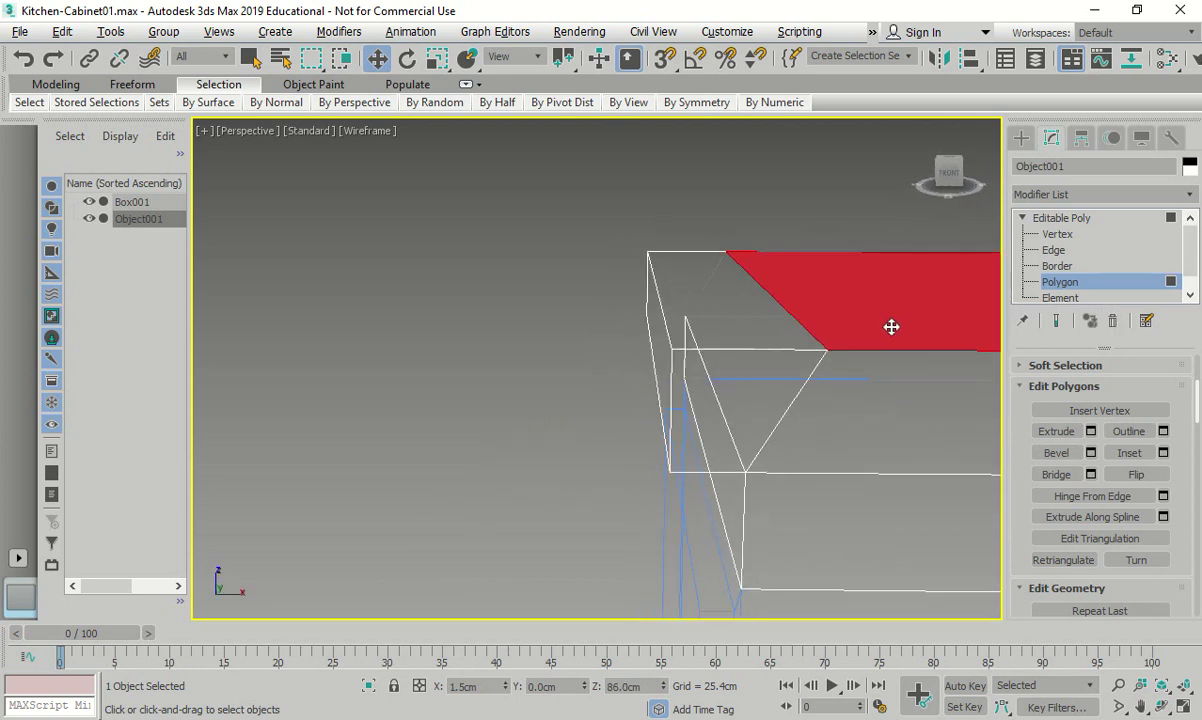
left_click(1055, 250)
left_click(777, 301)
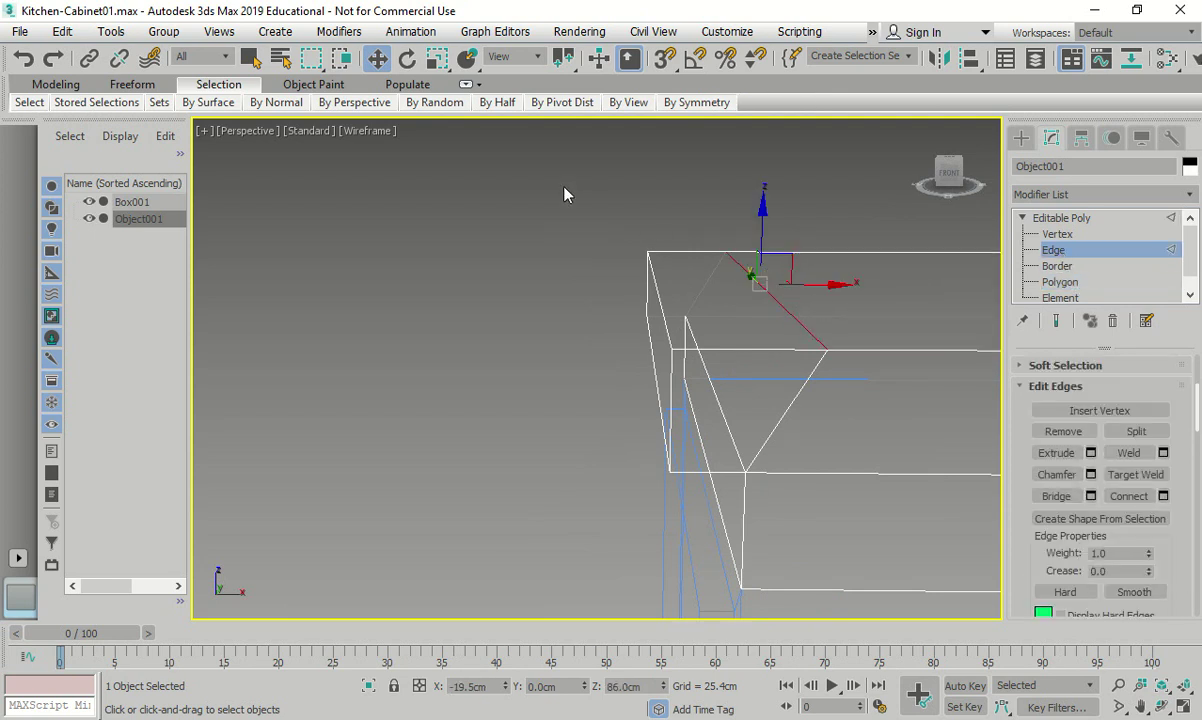
right_click(377, 62)
double_click(885, 257)
type("-3")
key("Return")
left_click(953, 211)
scroll(378, 443, "down", 5)
middle_click_drag(378, 443, 300, 547, "alt")
scroll(596, 415, "down", 4)
- Inspect the cabinet in Clay shading, then return the viewport to wireframe
left_click(369, 130)
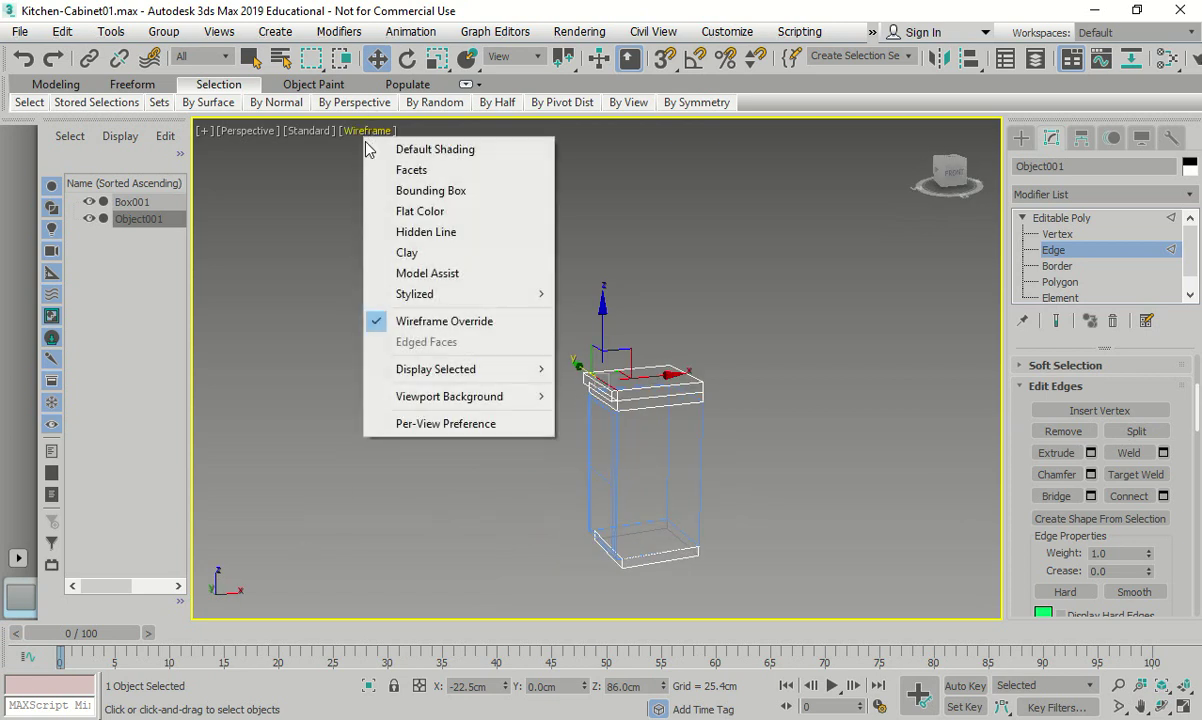
left_click(408, 252)
mouse_move(475, 486)
middle_mouse_down("alt")
mouse_move(693, 487)
mouse_move(719, 459)
mouse_move(614, 478)
mouse_move(520, 475)
middle_mouse_up("alt")
left_click(353, 131)
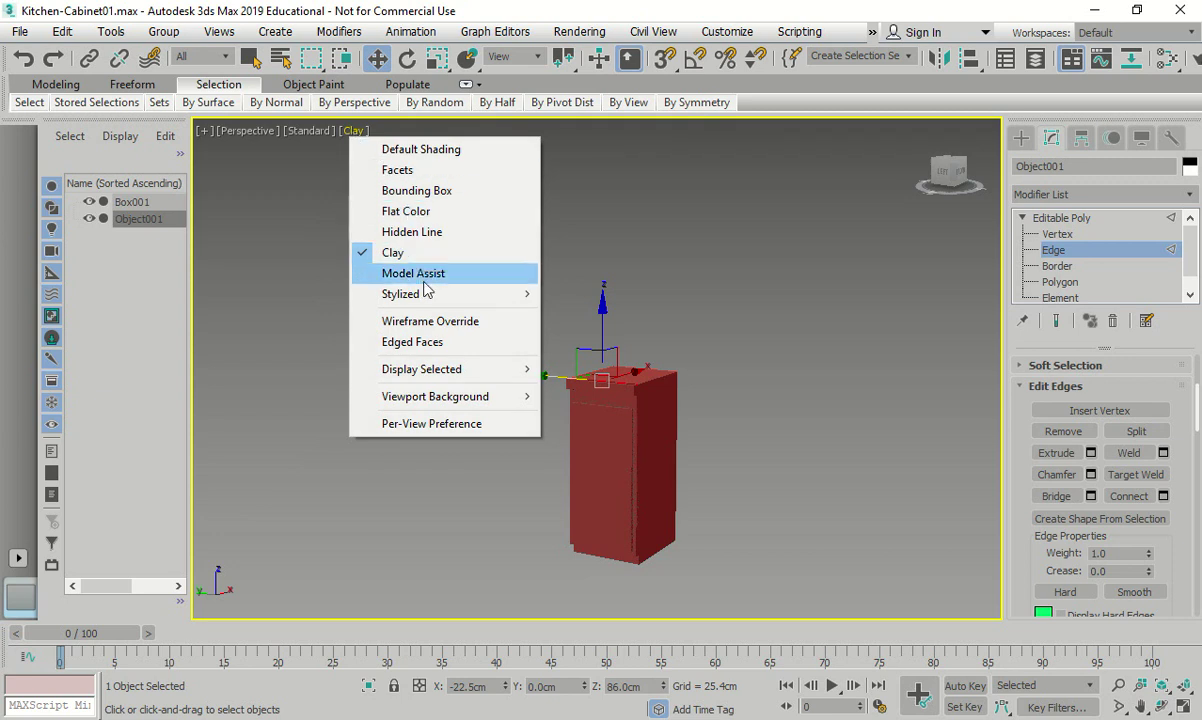
left_click(430, 321)
key("z")
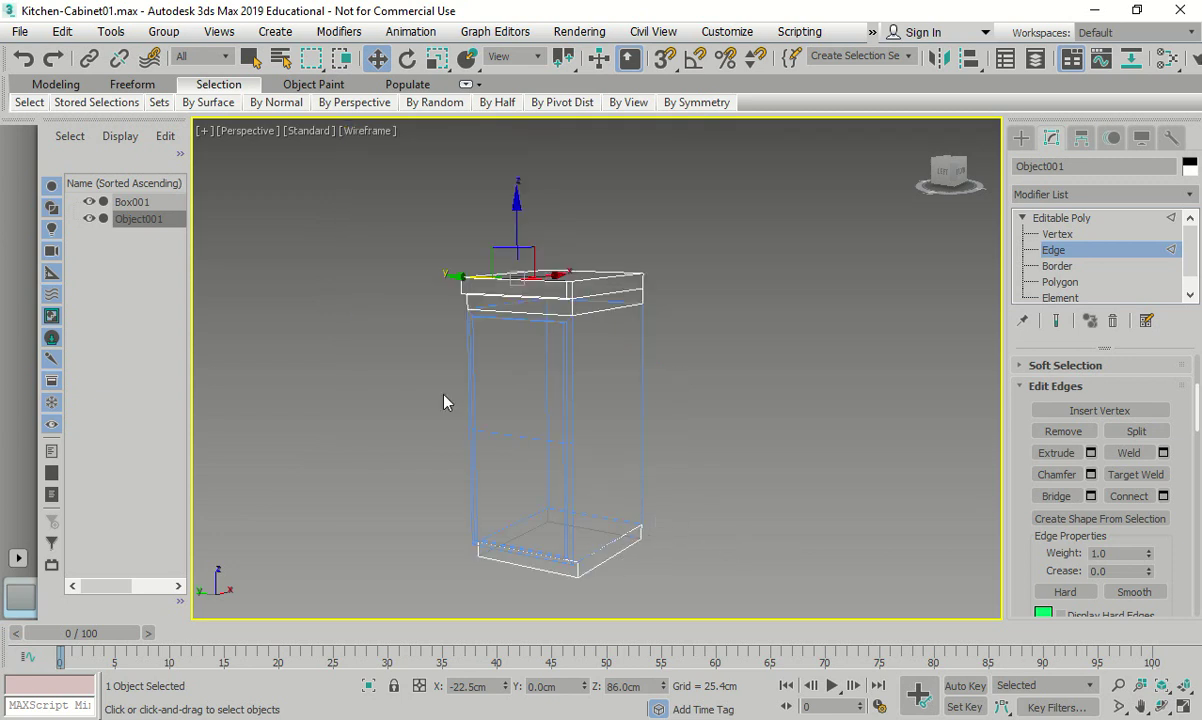
- Save the scene as Kitchen-Cabinet02.max
left_click(20, 31)
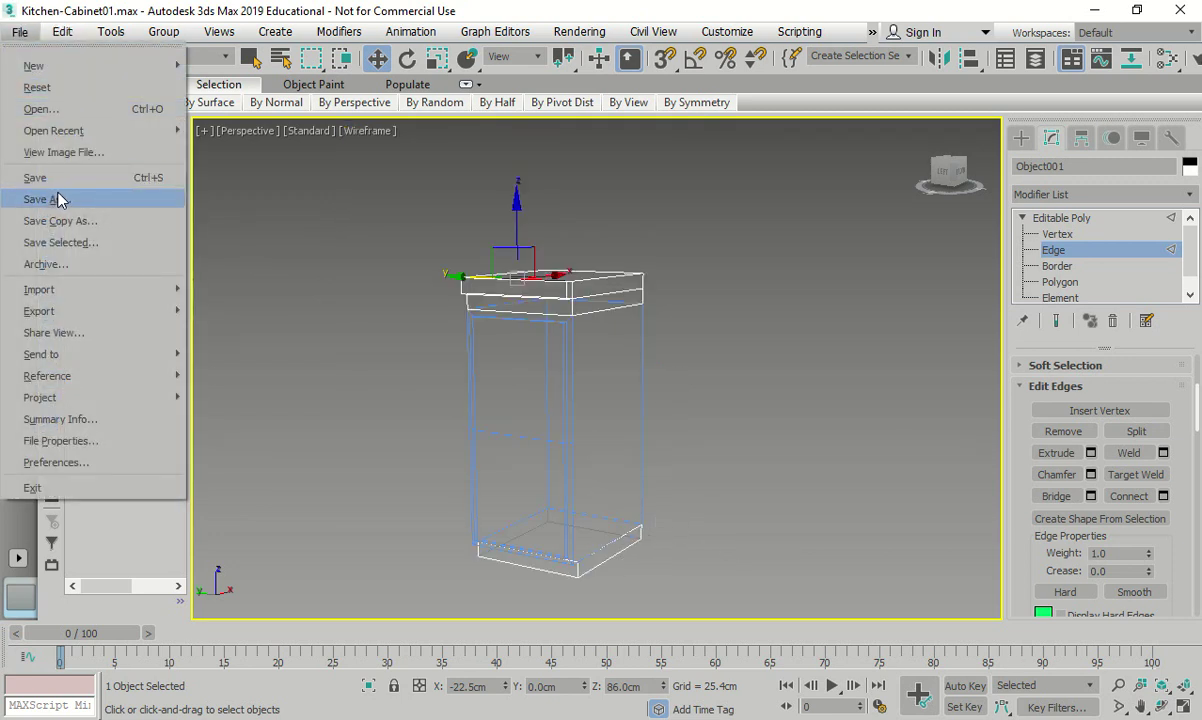
left_click(55, 196)
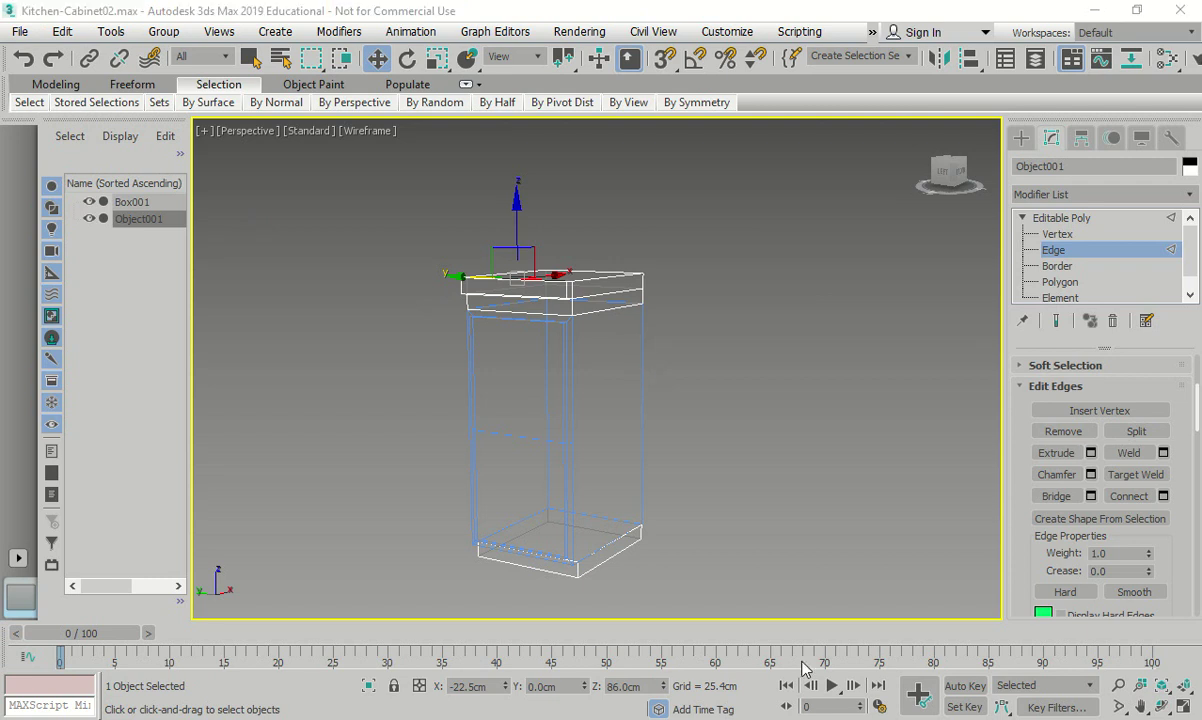
left_click(125, 202)
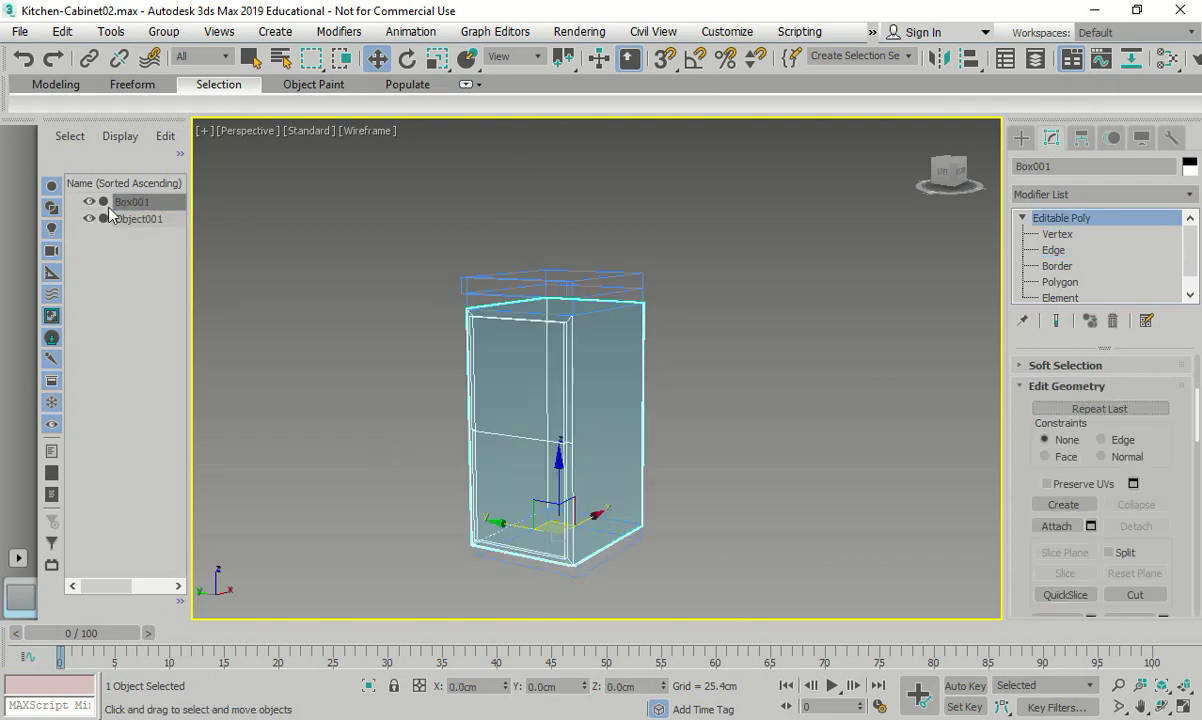
- Return Box001 from Vertex level to the Editable Poly top level
key("1")
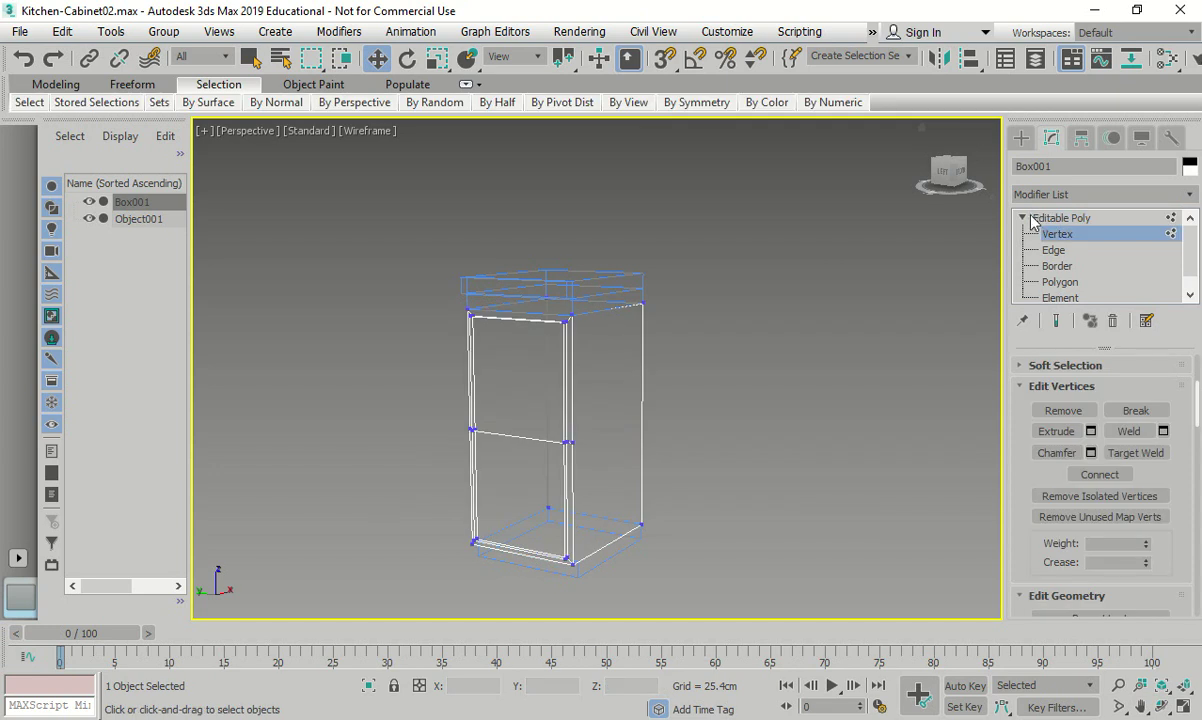
left_click(1022, 218)
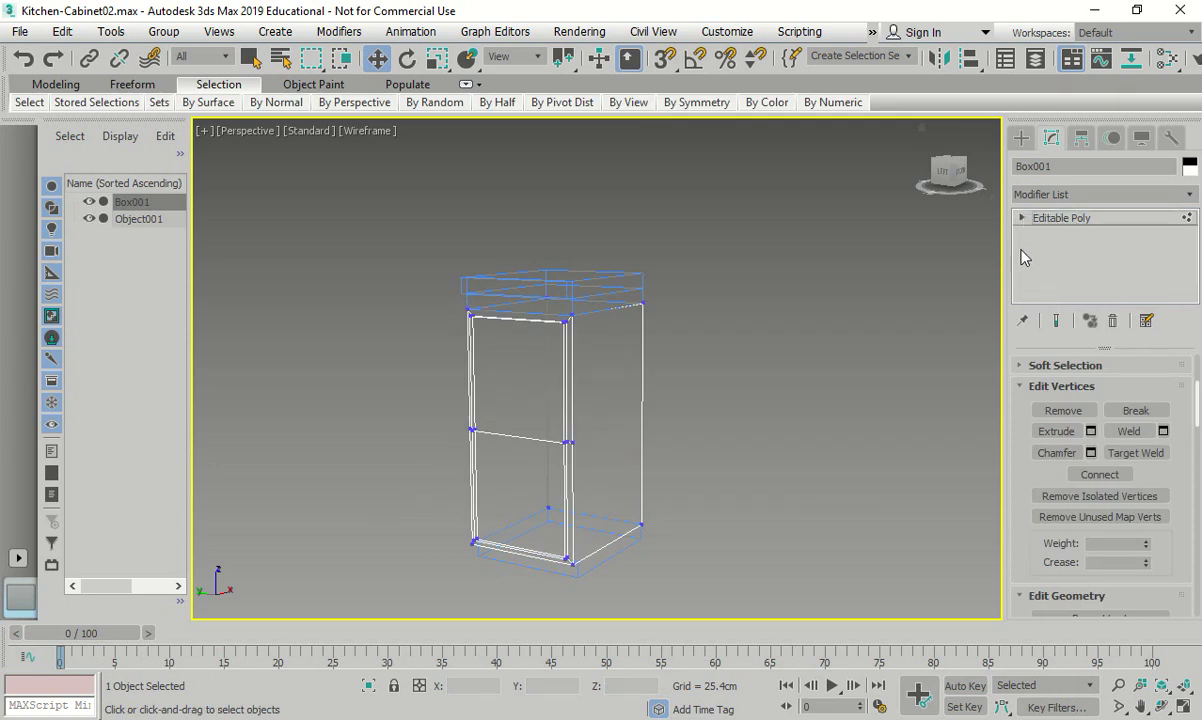
scroll(1100, 458, "down", 3)
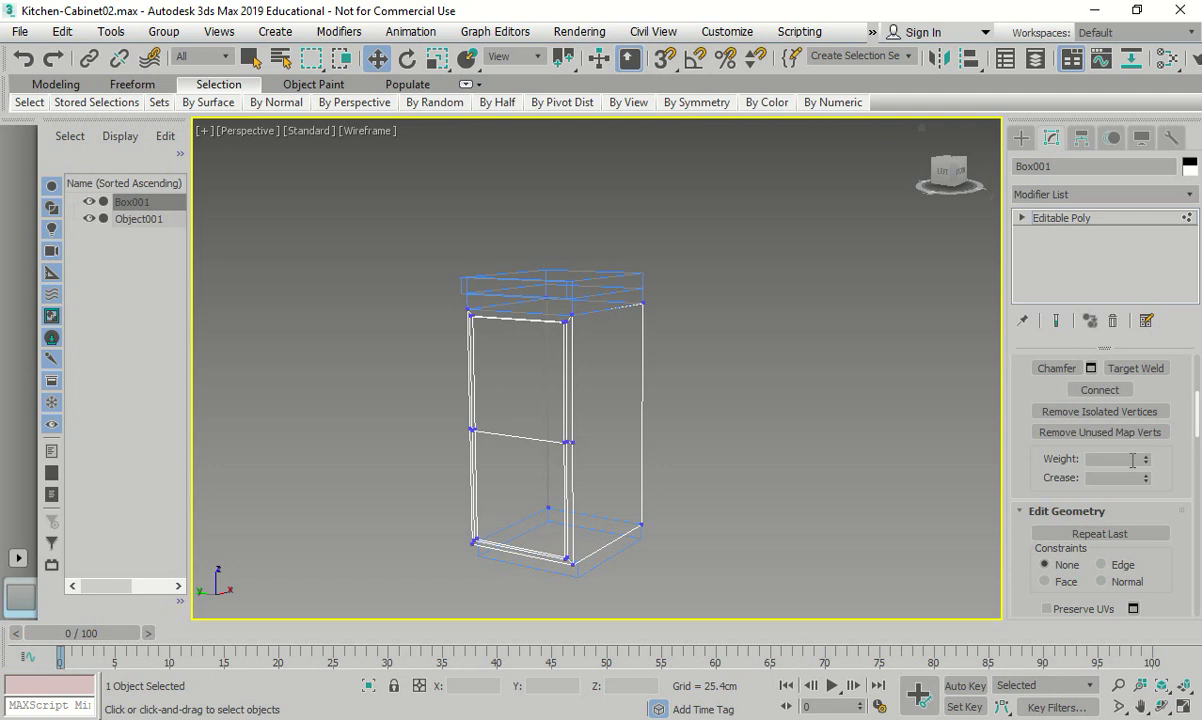
mouse_move(1197, 405)
left_mouse_down()
mouse_move(1198, 375)
mouse_move(1197, 402)
mouse_move(1197, 390)
left_mouse_up()
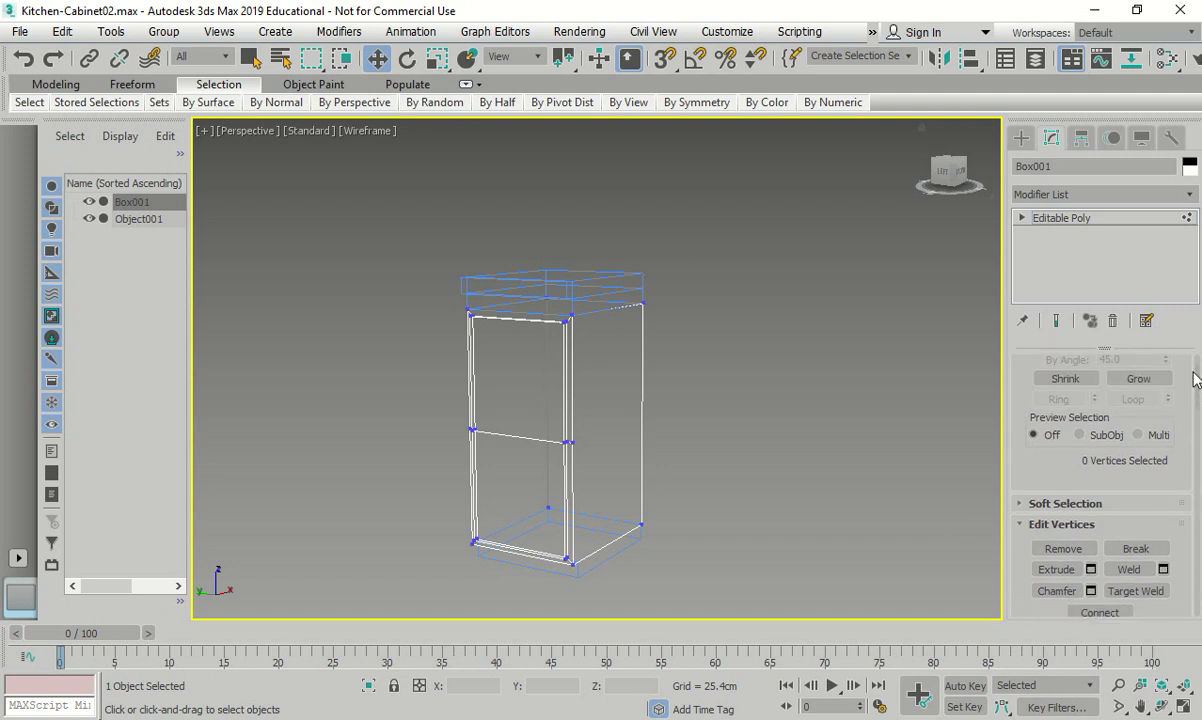
left_click(1022, 218)
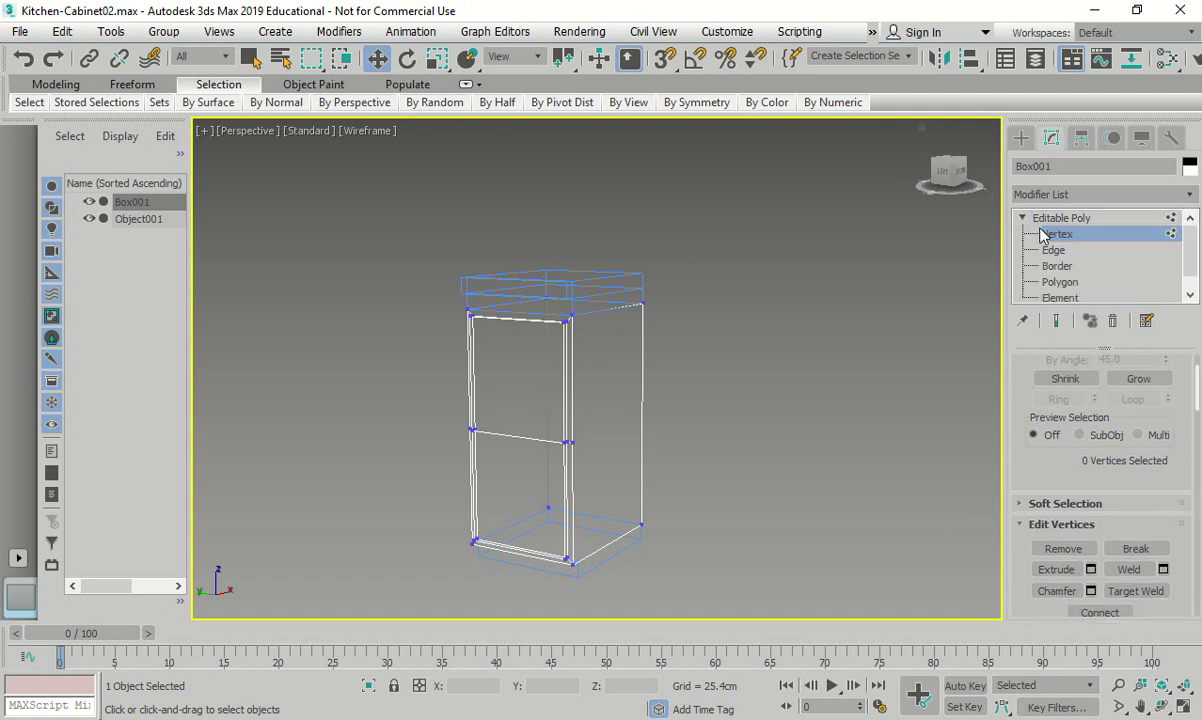
left_click(1061, 218)
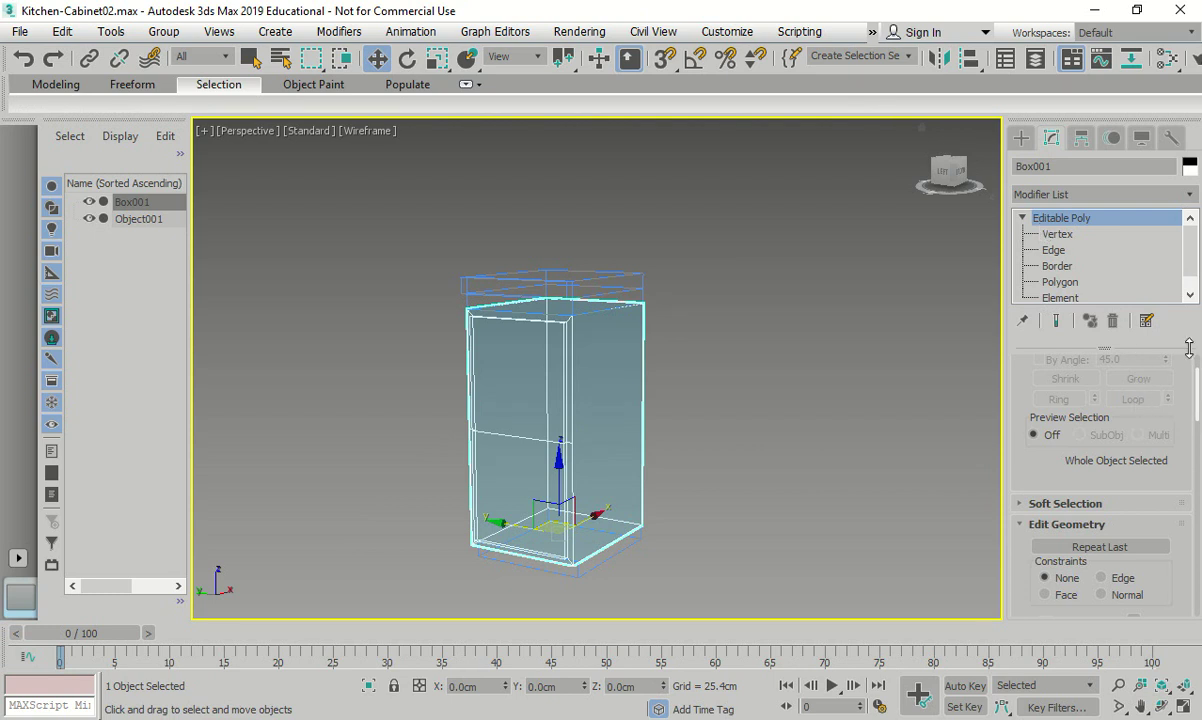
left_click_drag(1197, 390, 1197, 416)
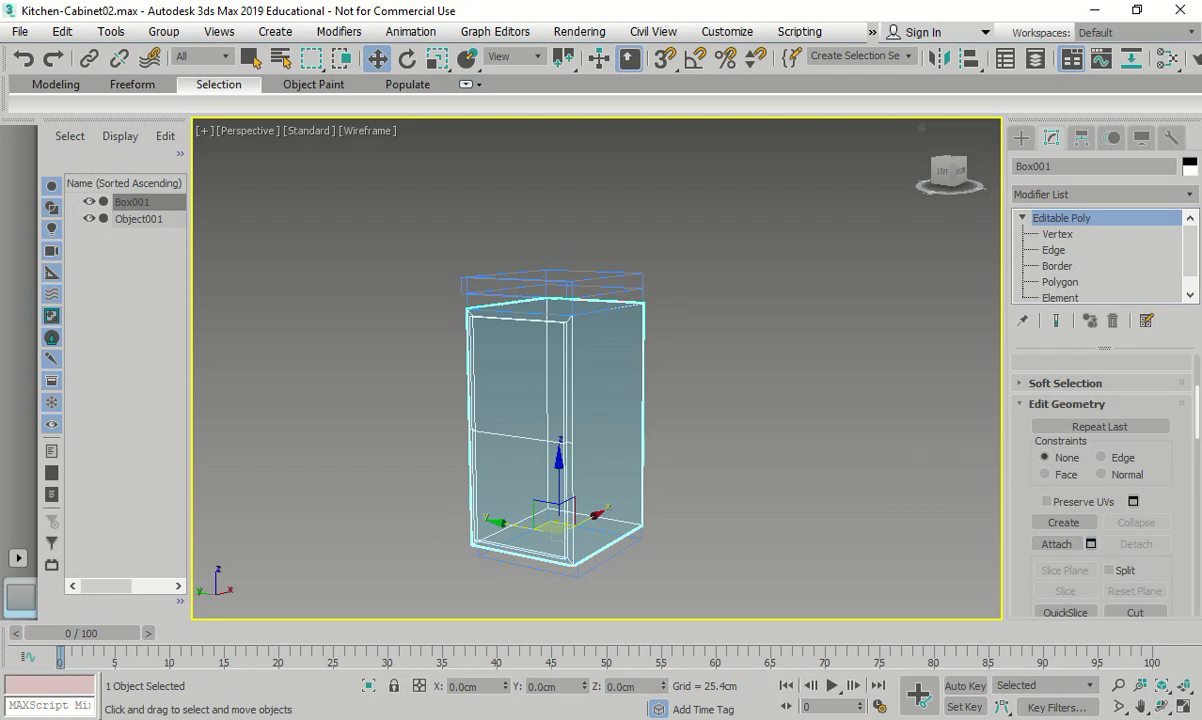
- Attach Object001 to Box001 using the Attach List
left_click_drag(5, 192, 444, 262)
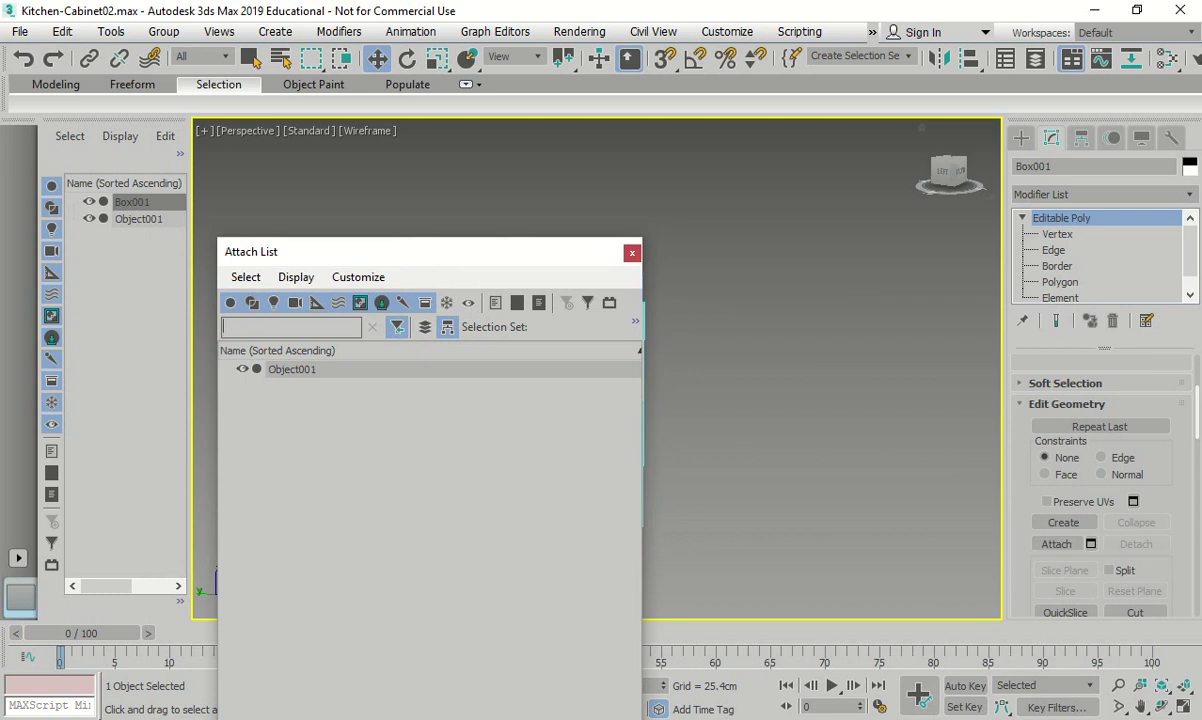
left_click(283, 370)
left_click_drag(372, 250, 366, 207)
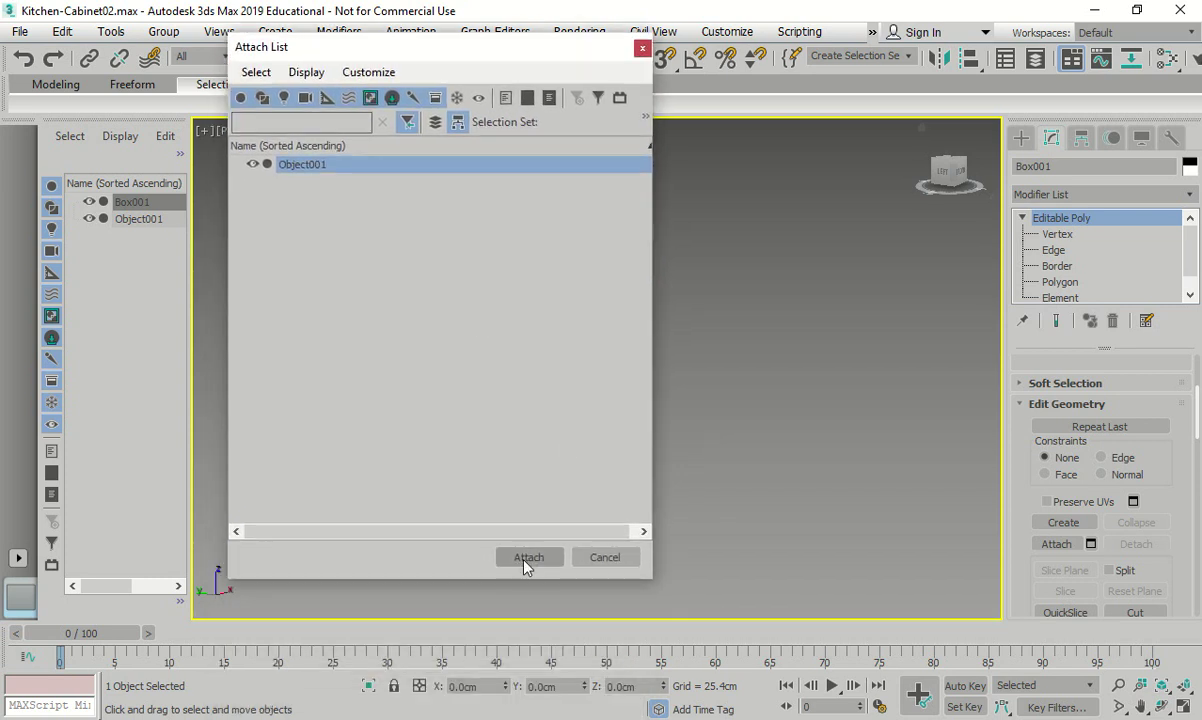
left_click(528, 558)
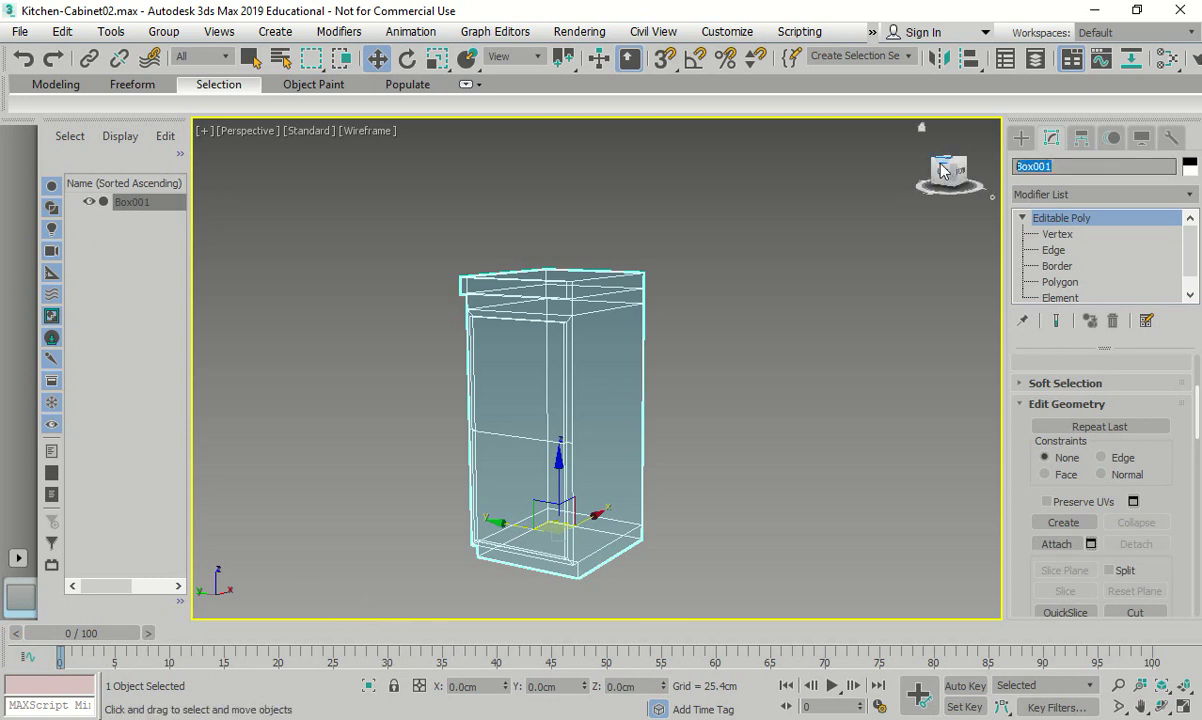
- Rename the object to Cabinet and select its top-front edge at Edge level
type("Cabinet")
left_click(1058, 251)
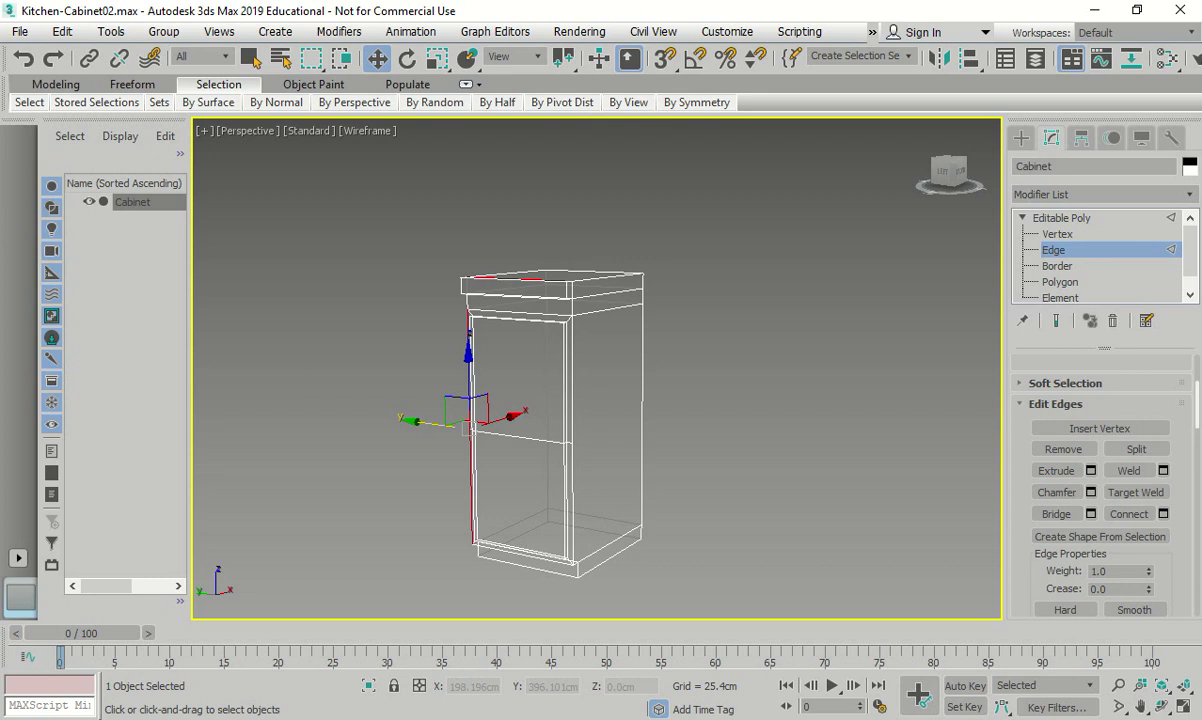
scroll(480, 305, "up", 5)
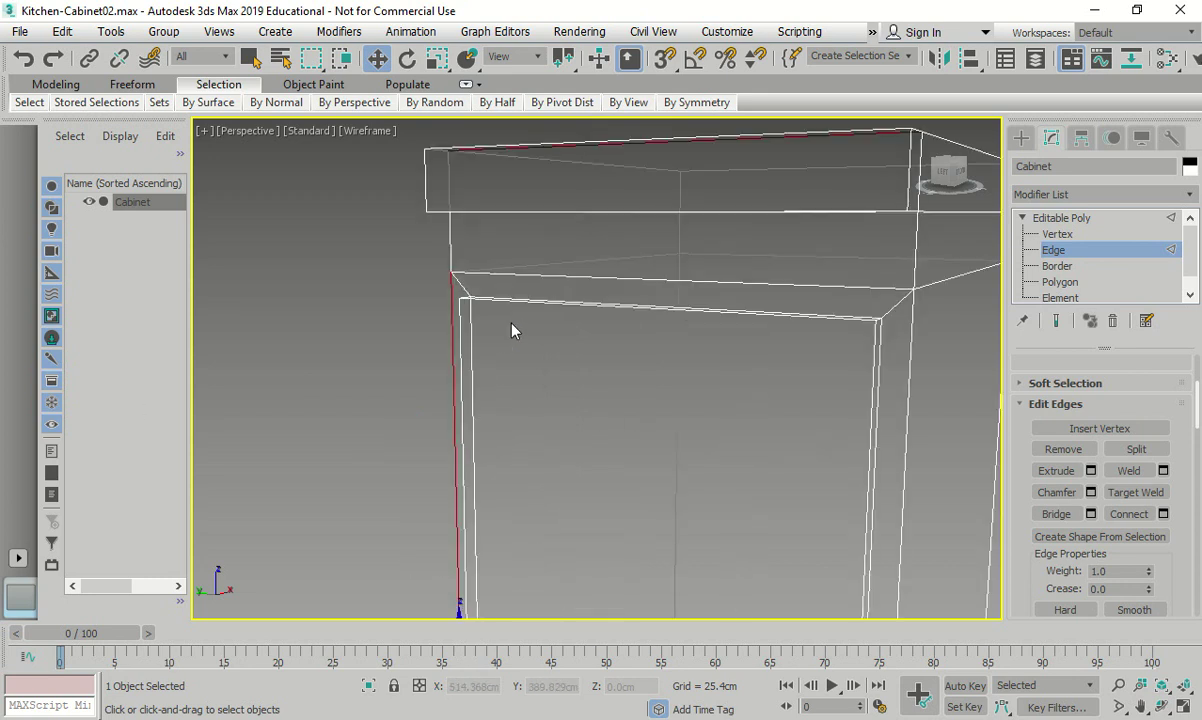
left_click(456, 287)
- Inspect the cabinet's edges, add the vertical corner edge, then clear the selection
scroll(456, 287, "down", 3)
scroll(1073, 351, "down", 2)
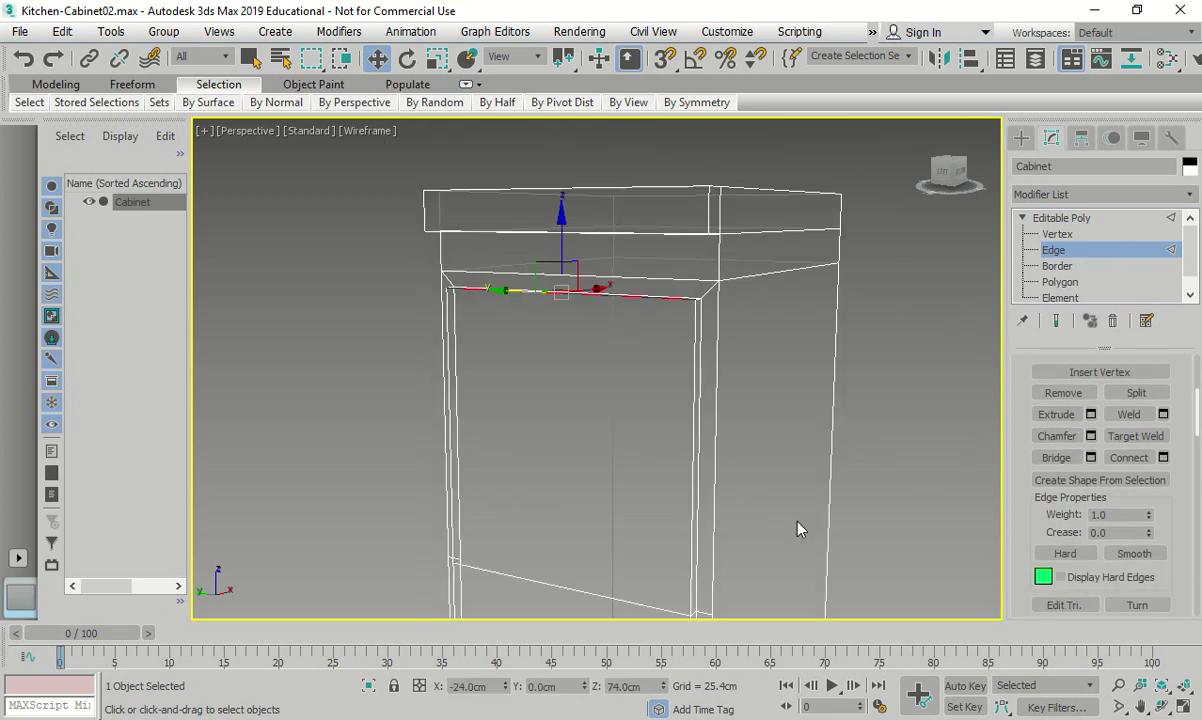
scroll(785, 550, "down", 3)
scroll(665, 451, "up", 6)
middle_click_drag(719, 443, 537, 207)
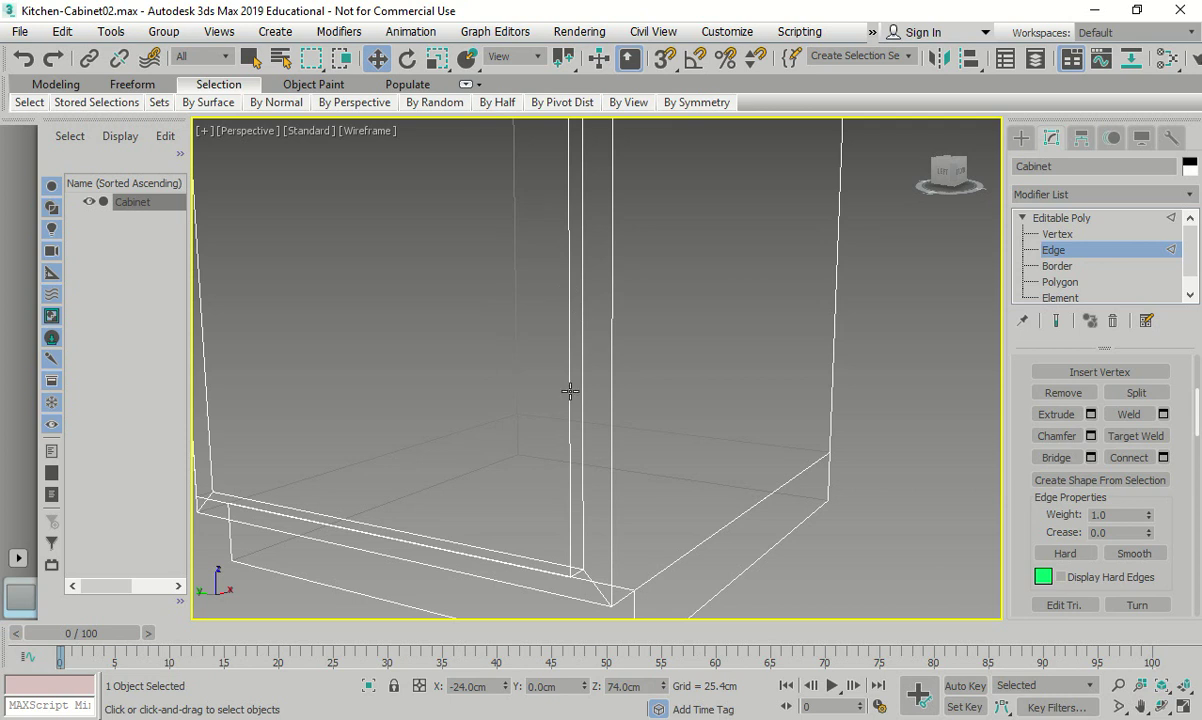
scroll(569, 391, "down", 4)
scroll(1097, 467, "up", 3)
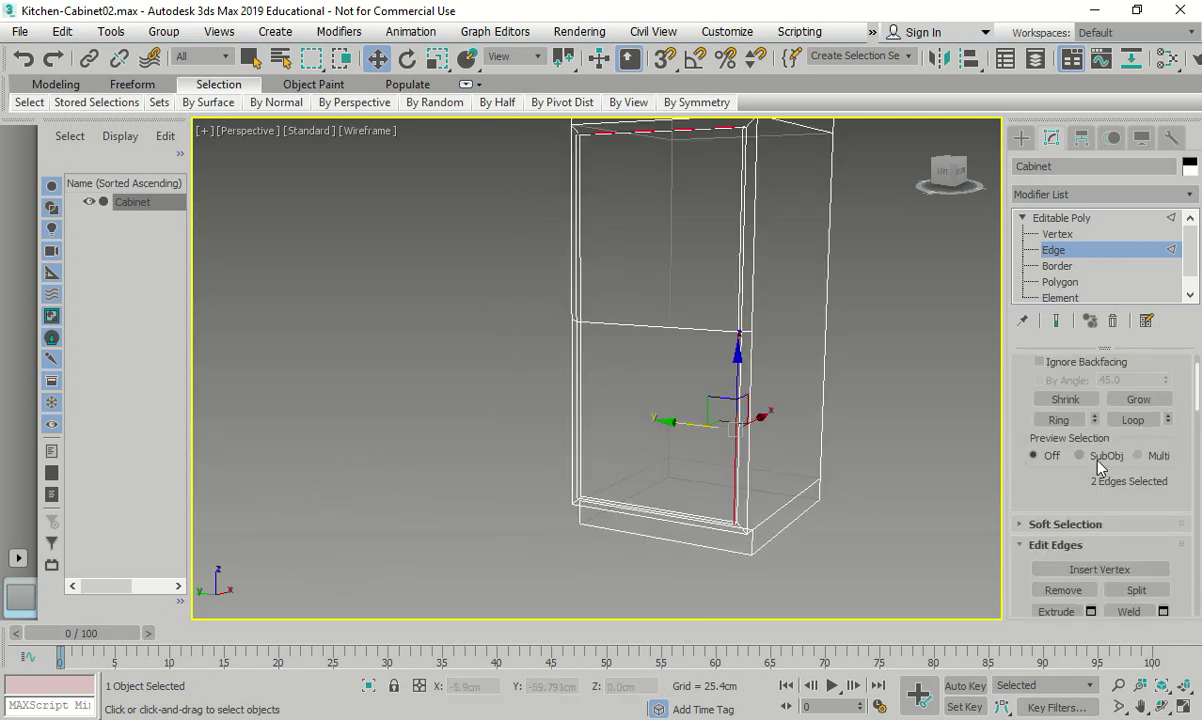
scroll(1100, 480, "up", 2)
left_click(1133, 488)
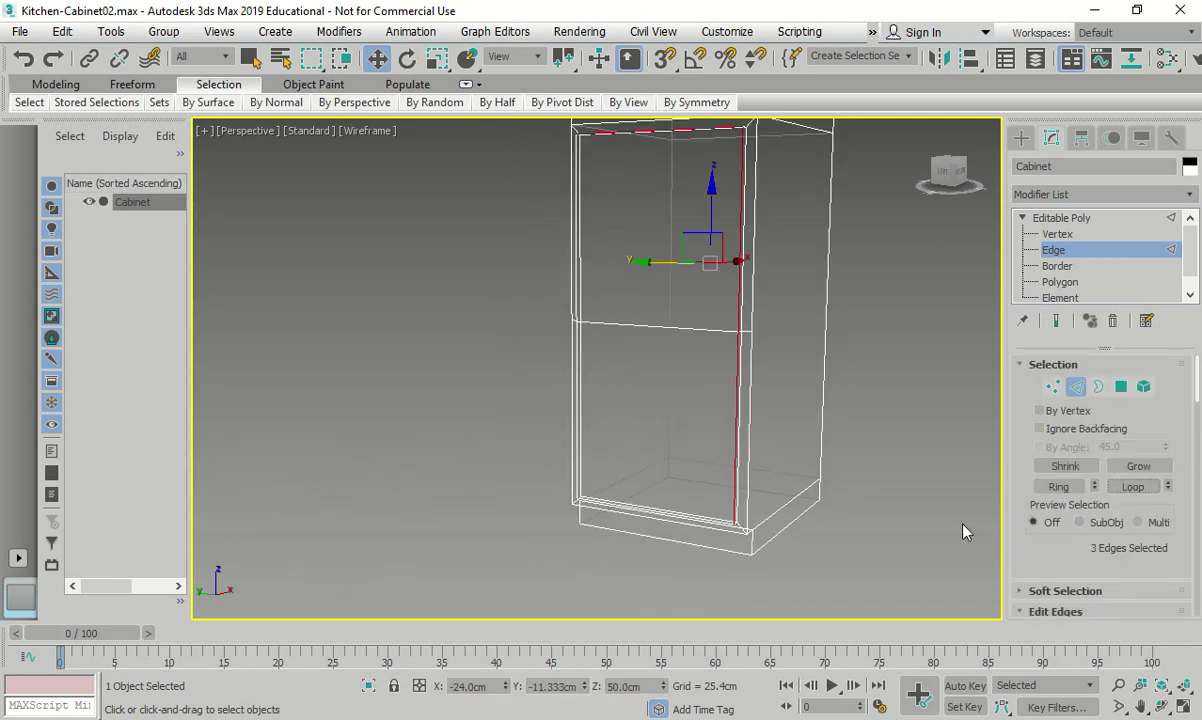
left_click(930, 441)
scroll(587, 356, "up", 5)
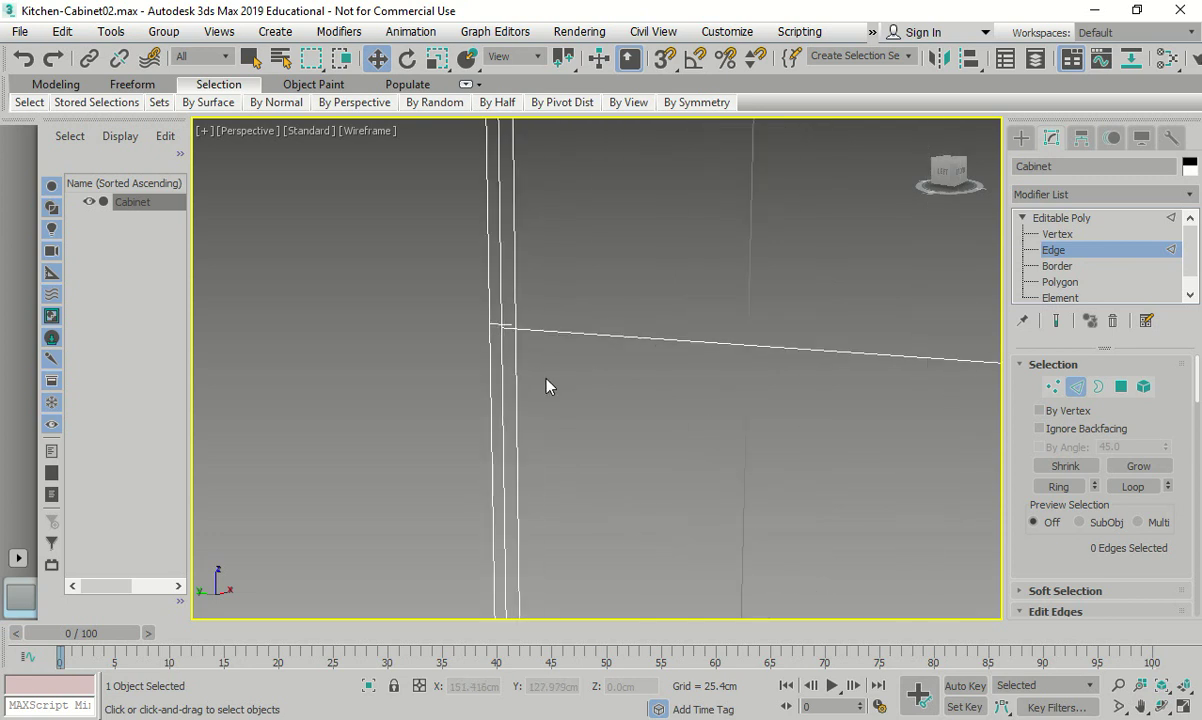
scroll(600, 390, "down", 3)
scroll(595, 370, "down", 4)
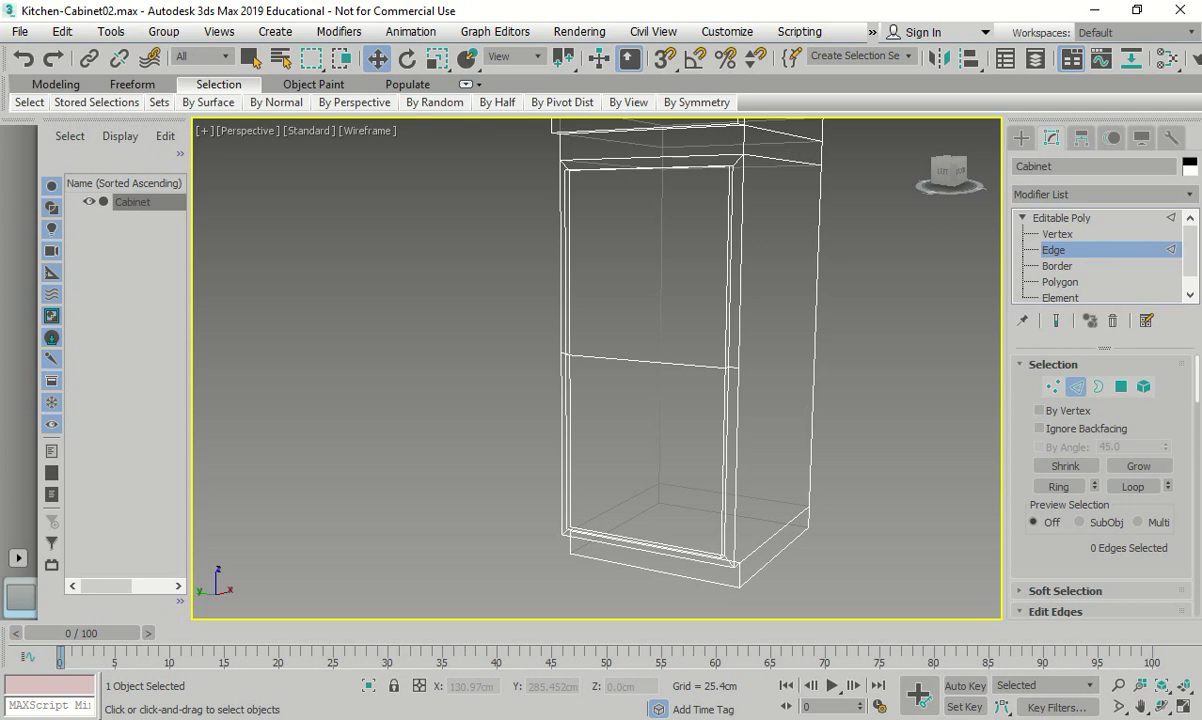
middle_click_drag(872, 368, 810, 384, "alt")
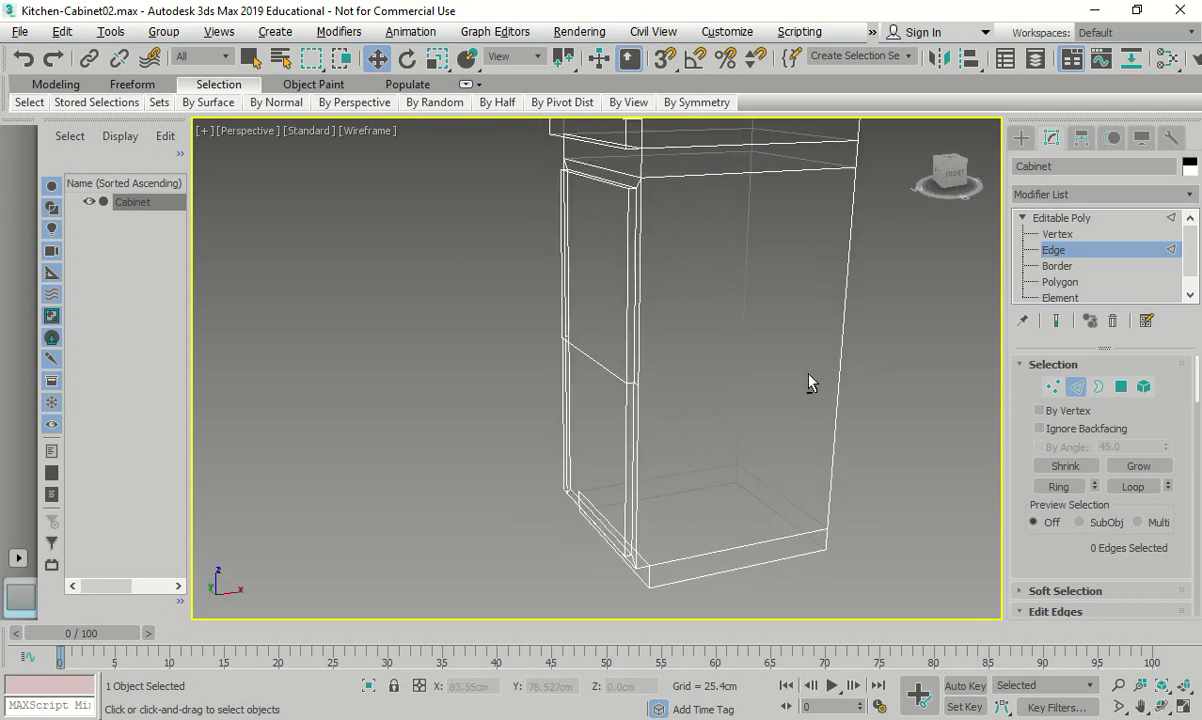
- At Polygon level, select the upper and then the lower door face
left_click(1060, 282)
left_click(610, 284)
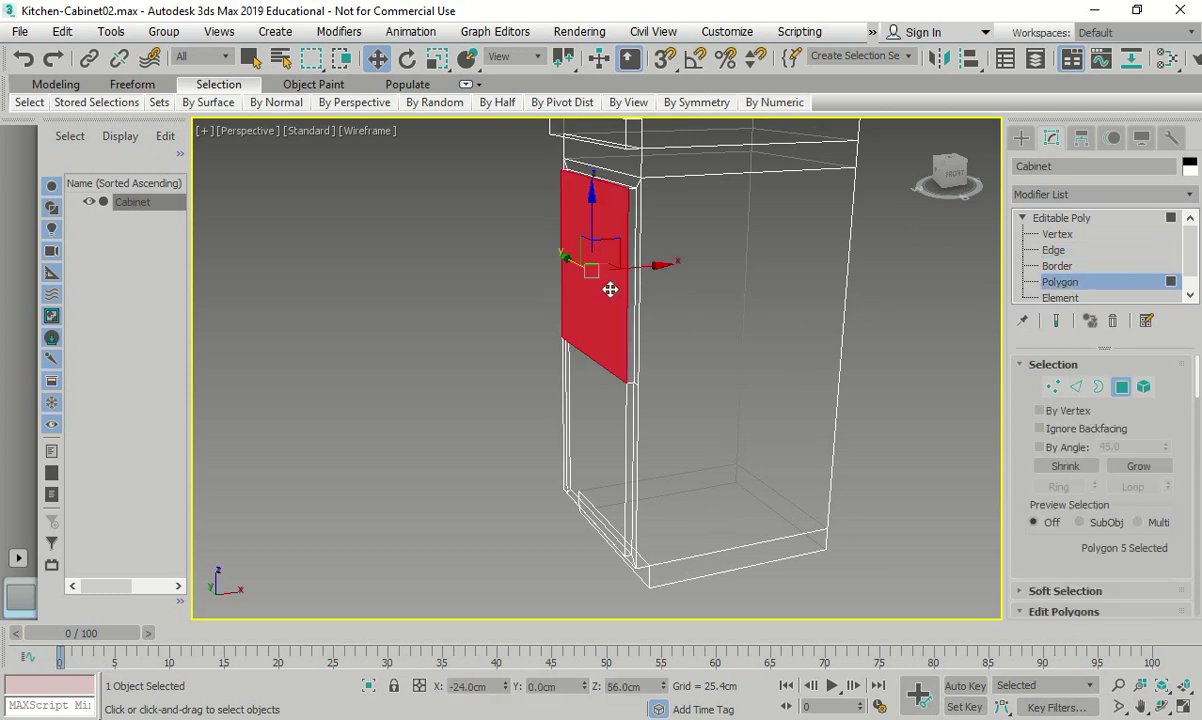
left_click(593, 400)
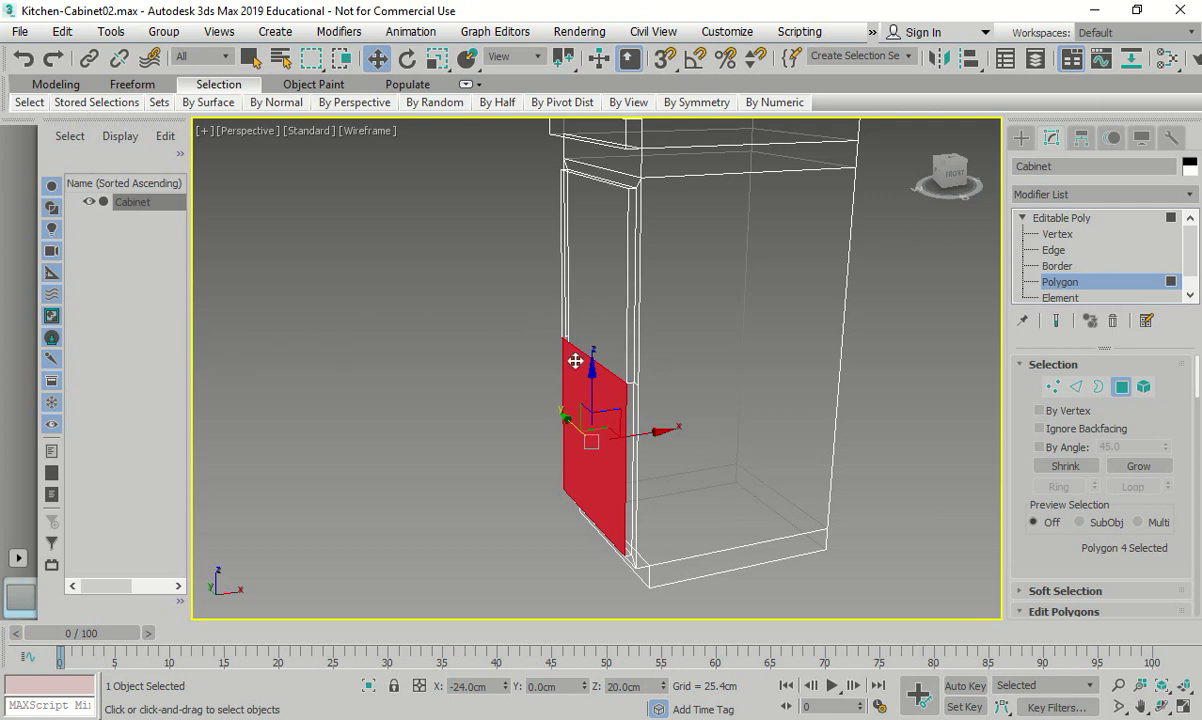
scroll(580, 375, "up", 5)
middle_click_drag(555, 322, 453, 188)
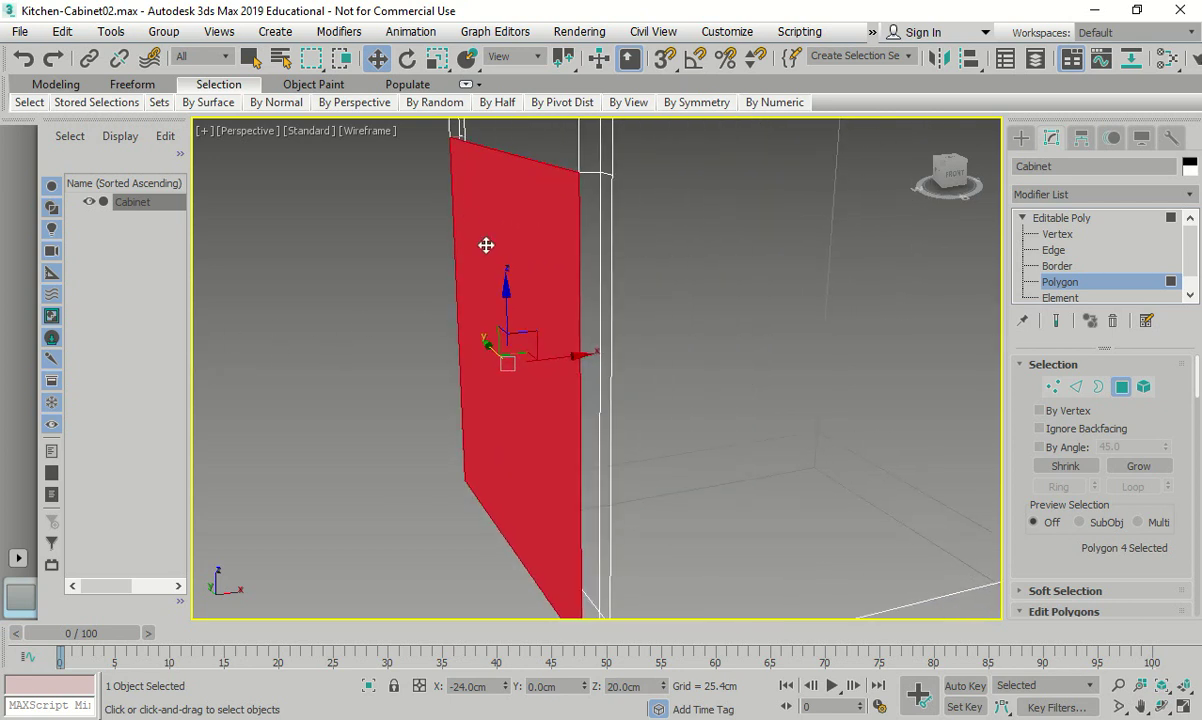
middle_click_drag(478, 276, 671, 306, "alt")
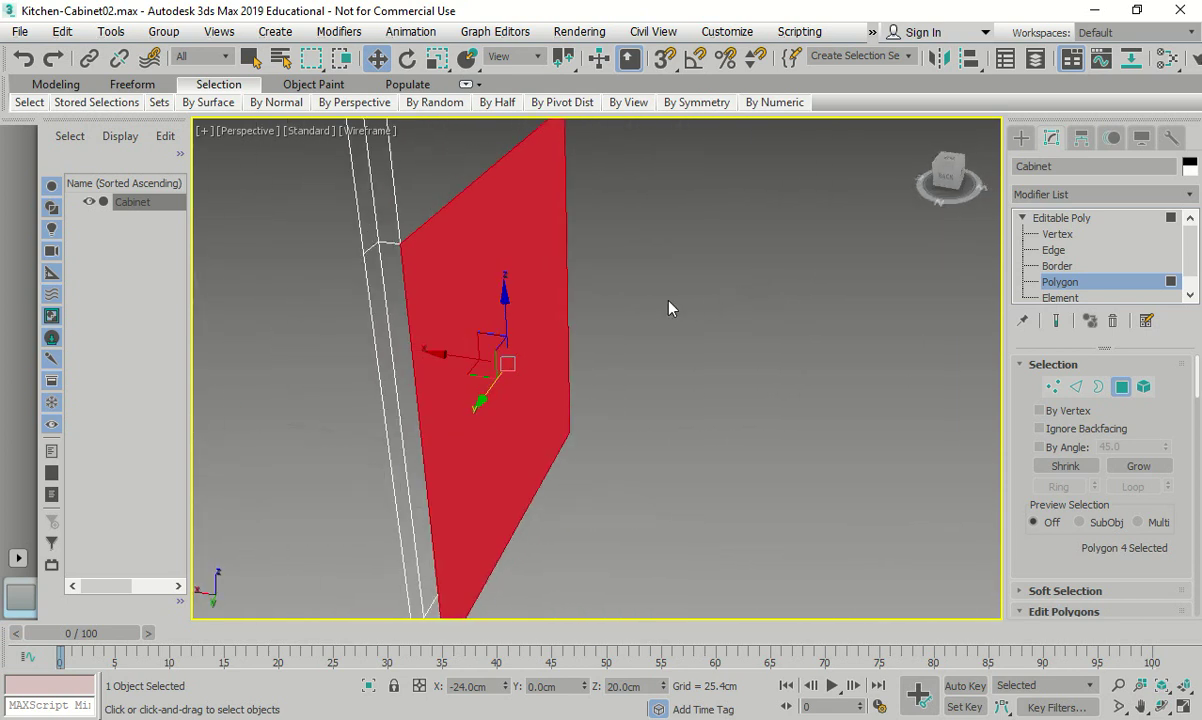
- Reselect the large side face and the door's edge strip, then switch to Edge level
left_click(707, 263)
left_click(456, 190)
left_click(370, 208)
middle_click_drag(370, 208, 510, 249, "alt")
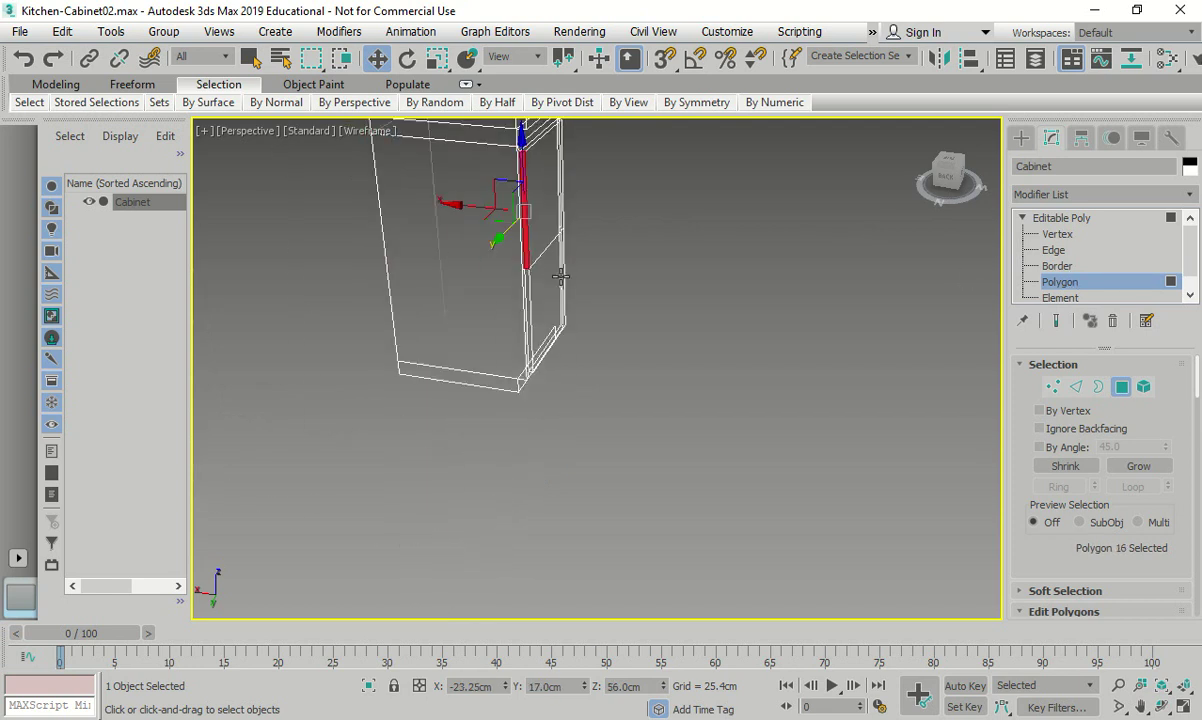
scroll(561, 277, "up", 3)
left_click(547, 313)
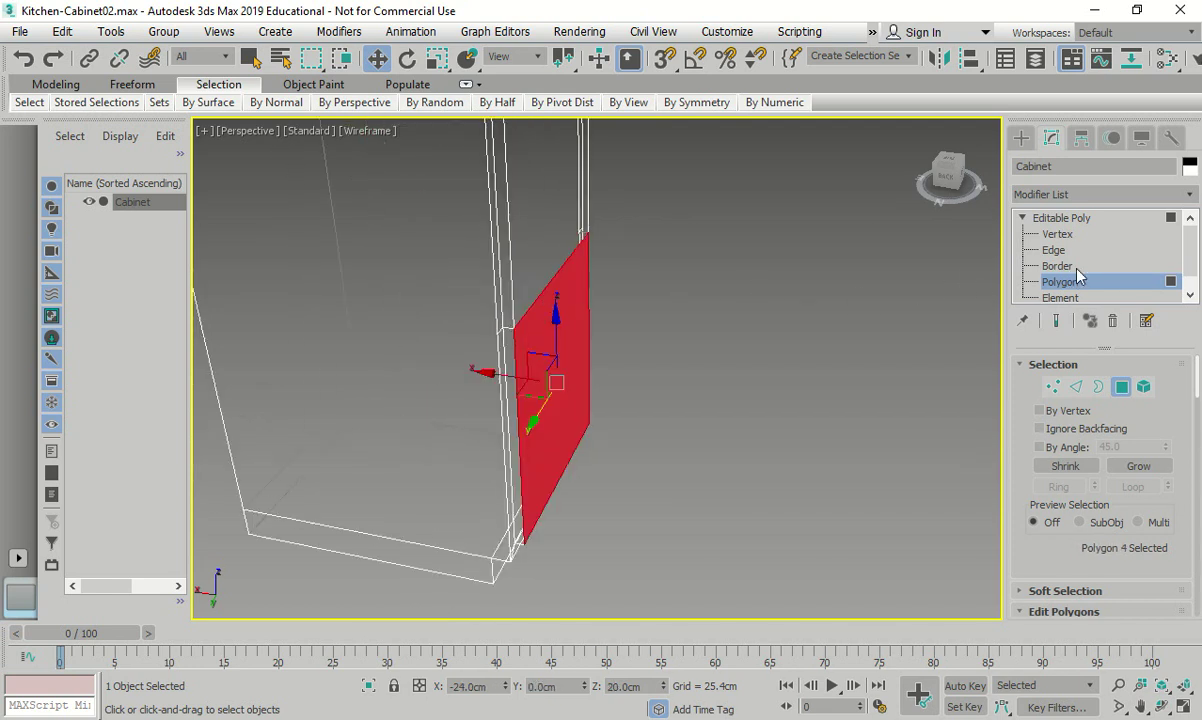
left_click(1054, 250)
scroll(570, 299, "up", 4)
- Move the door-dividing edge -2 cm in Z via Move Type-In, then clear the selection
left_click(484, 258)
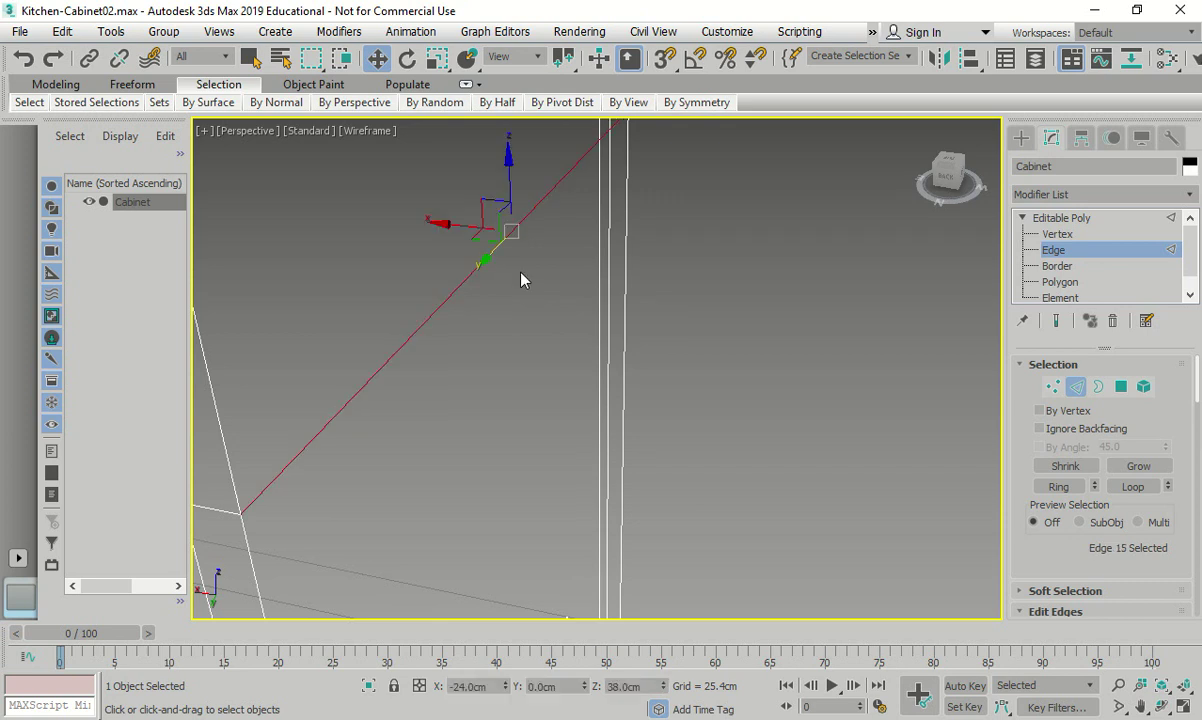
scroll(510, 265, "down", 3)
right_click(384, 59)
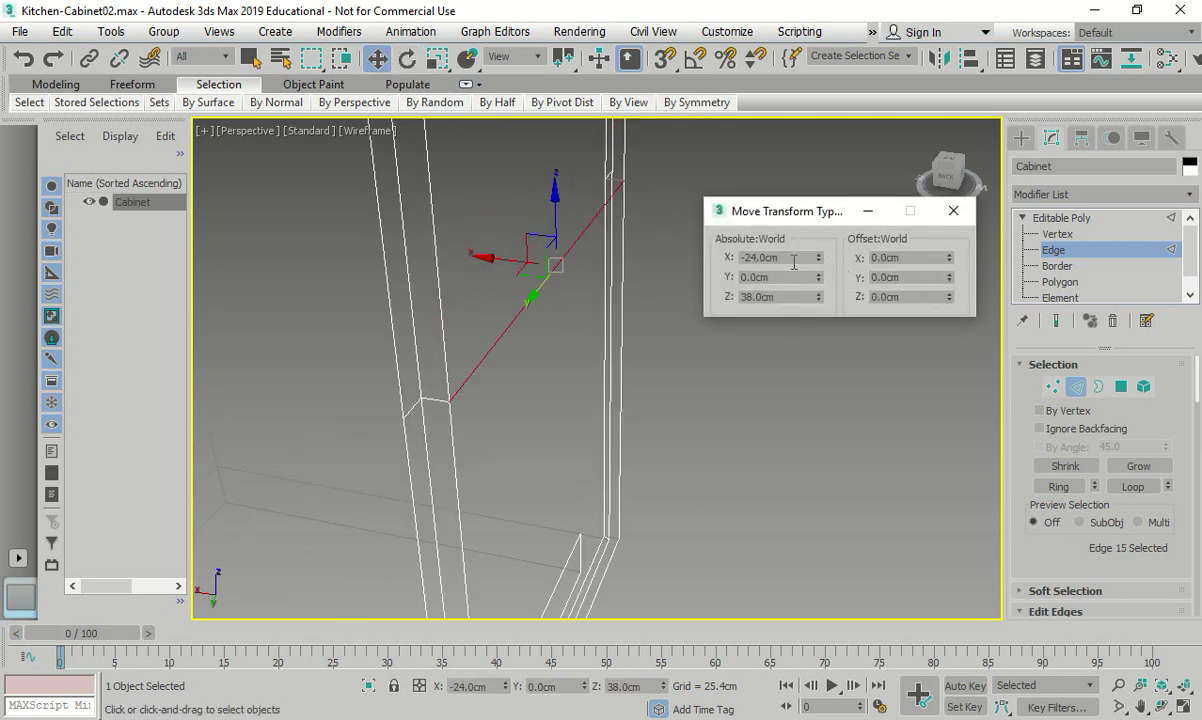
double_click(912, 297)
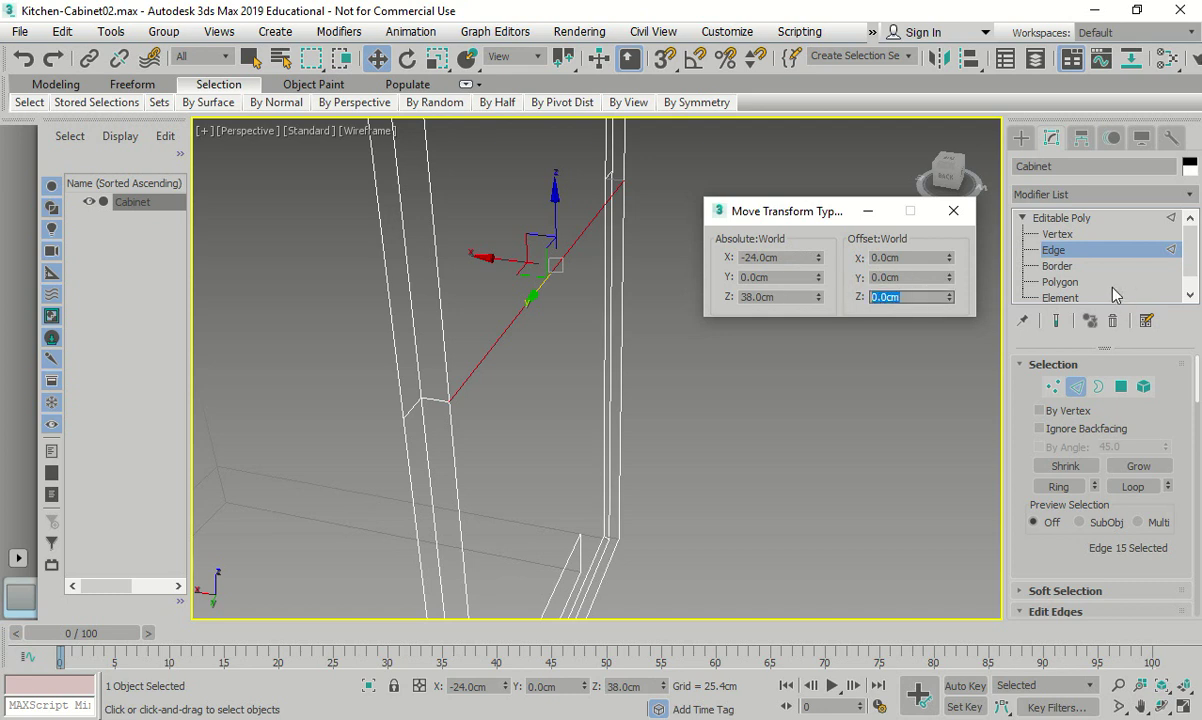
type("-2")
key("Return")
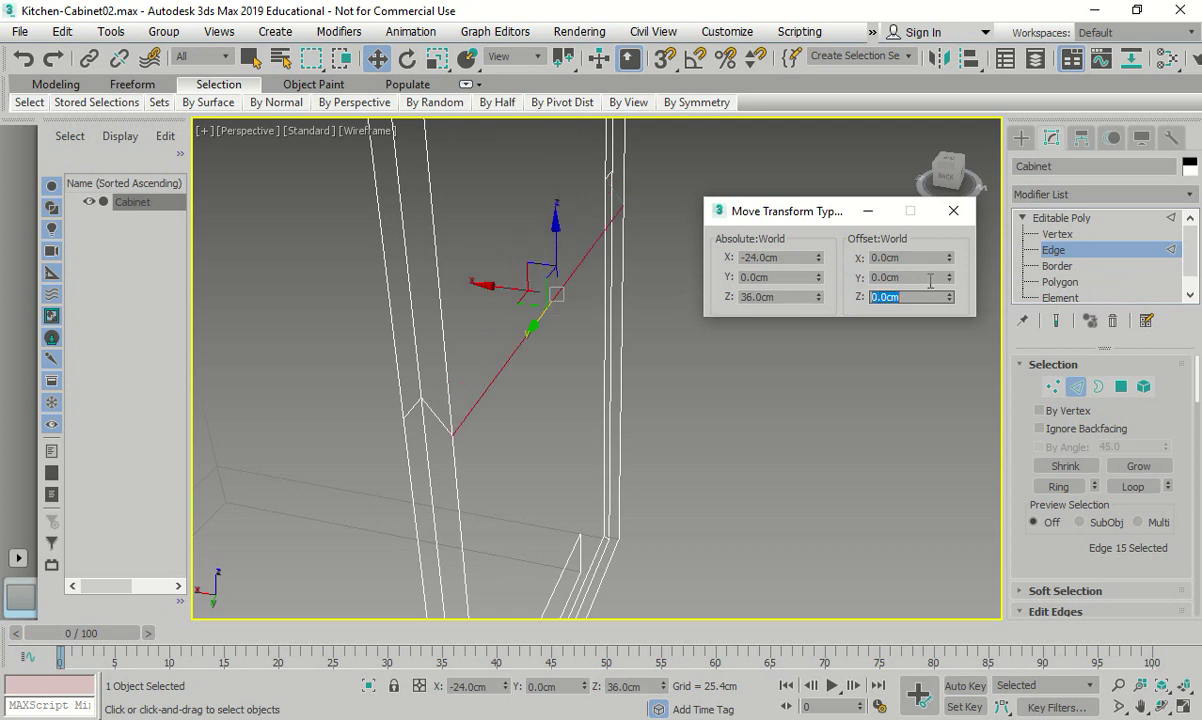
left_click(953, 211)
scroll(726, 388, "down", 5)
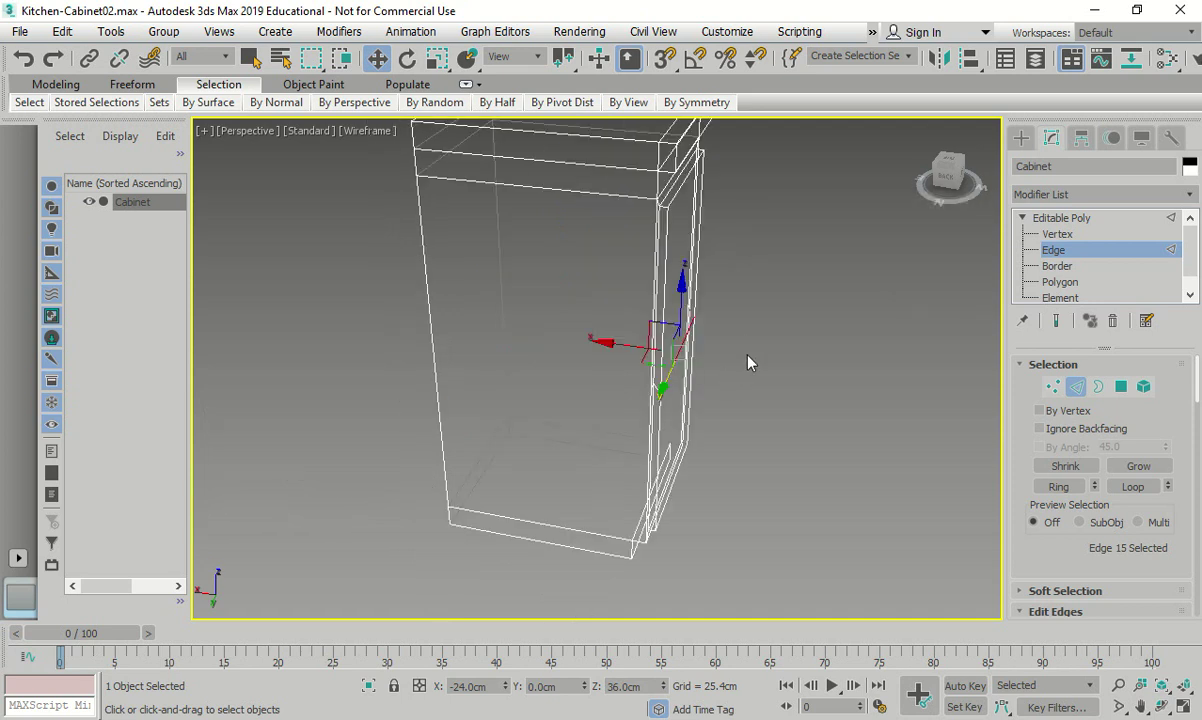
middle_click_drag(740, 363, 528, 358, "alt")
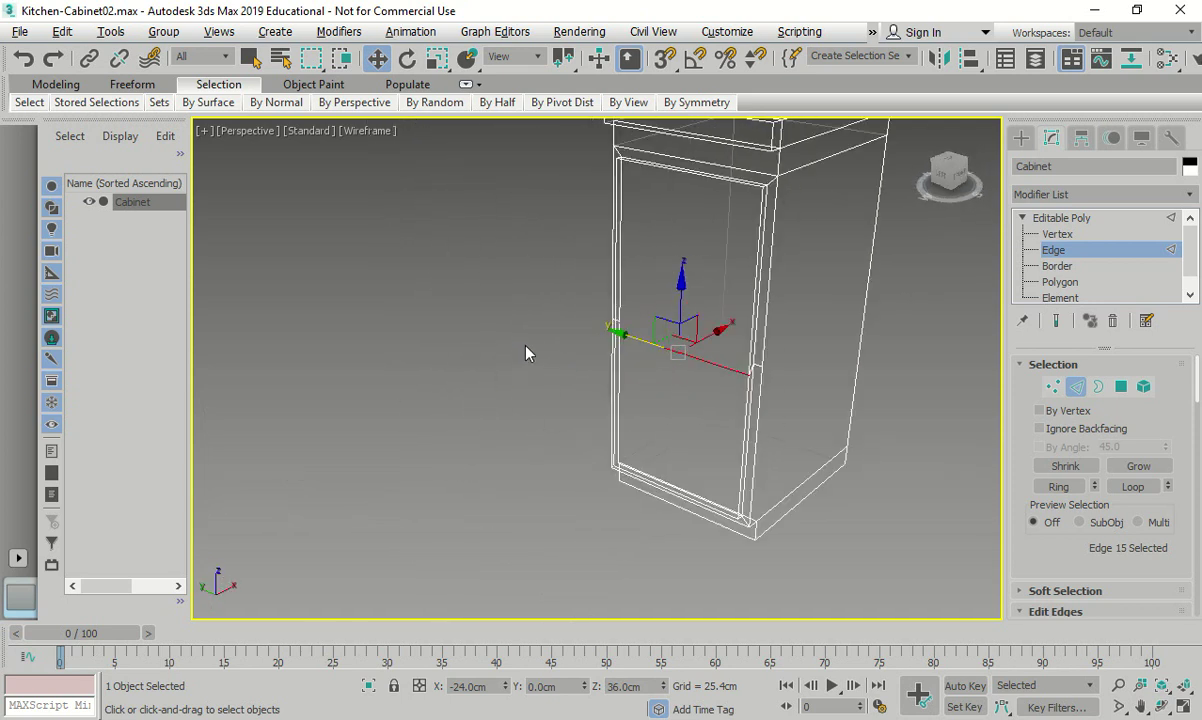
left_click(582, 352)
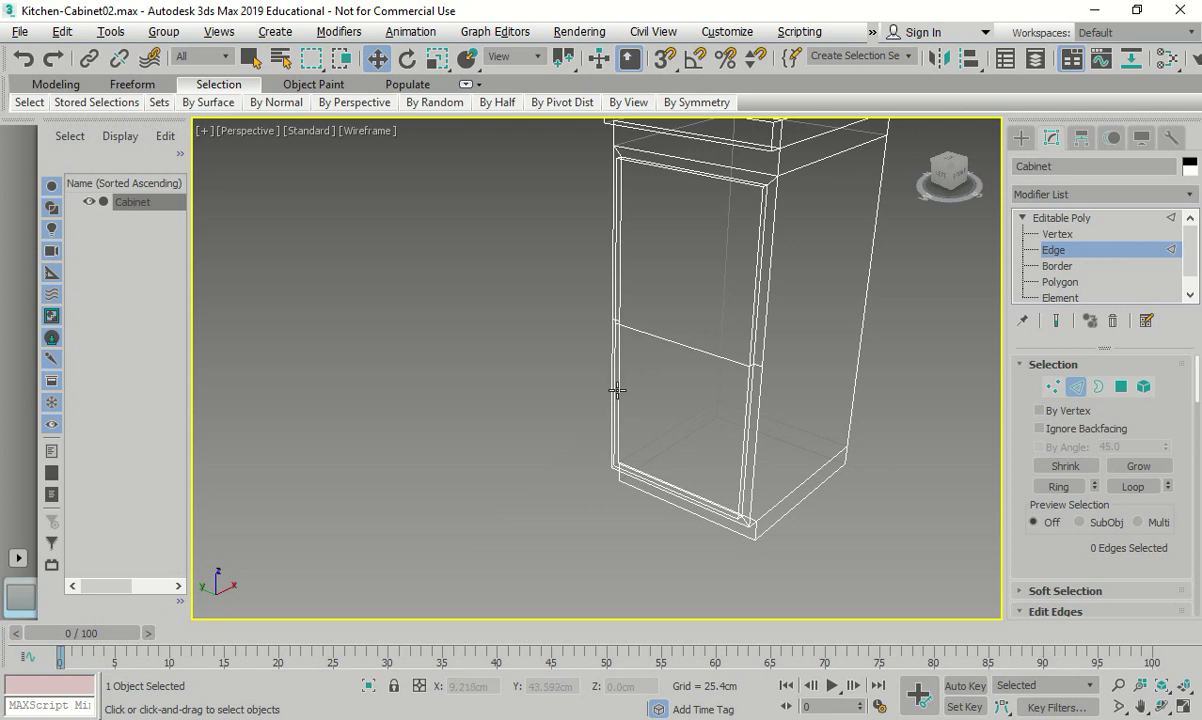
- Undo the recent changes and reselect the angled edge dividing the door front
left_click(616, 395)
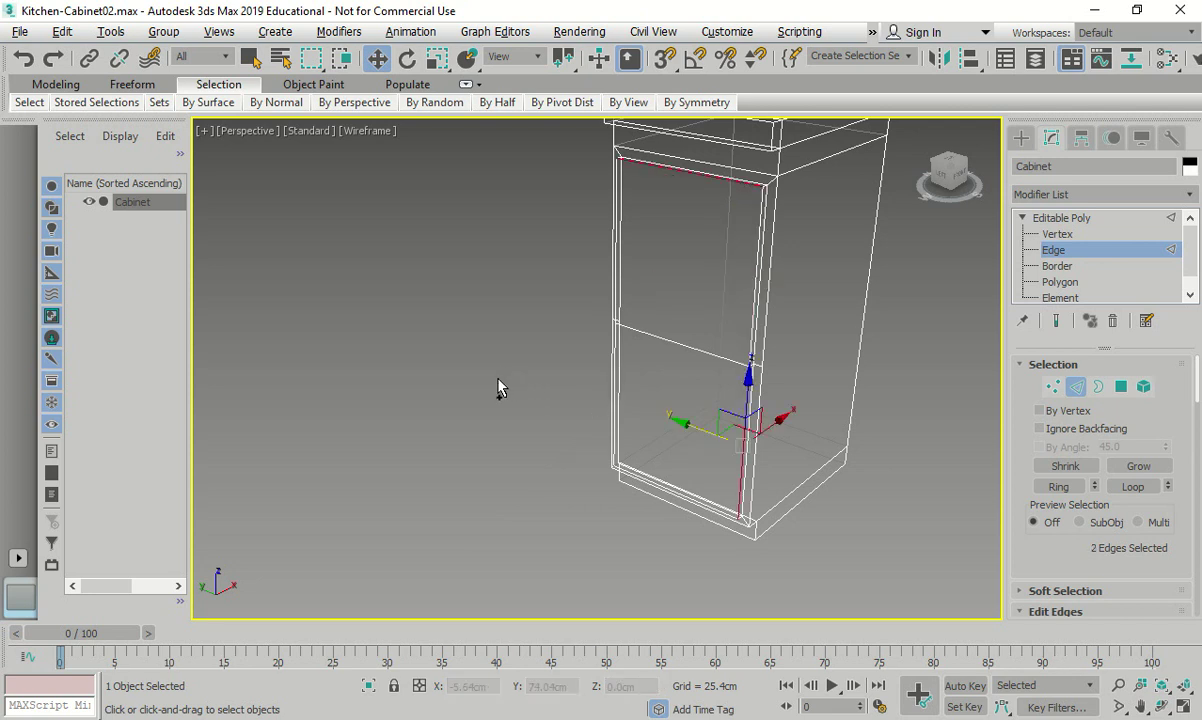
key("ctrl+z")
key("ctrl+z")
key("ctrl+z")
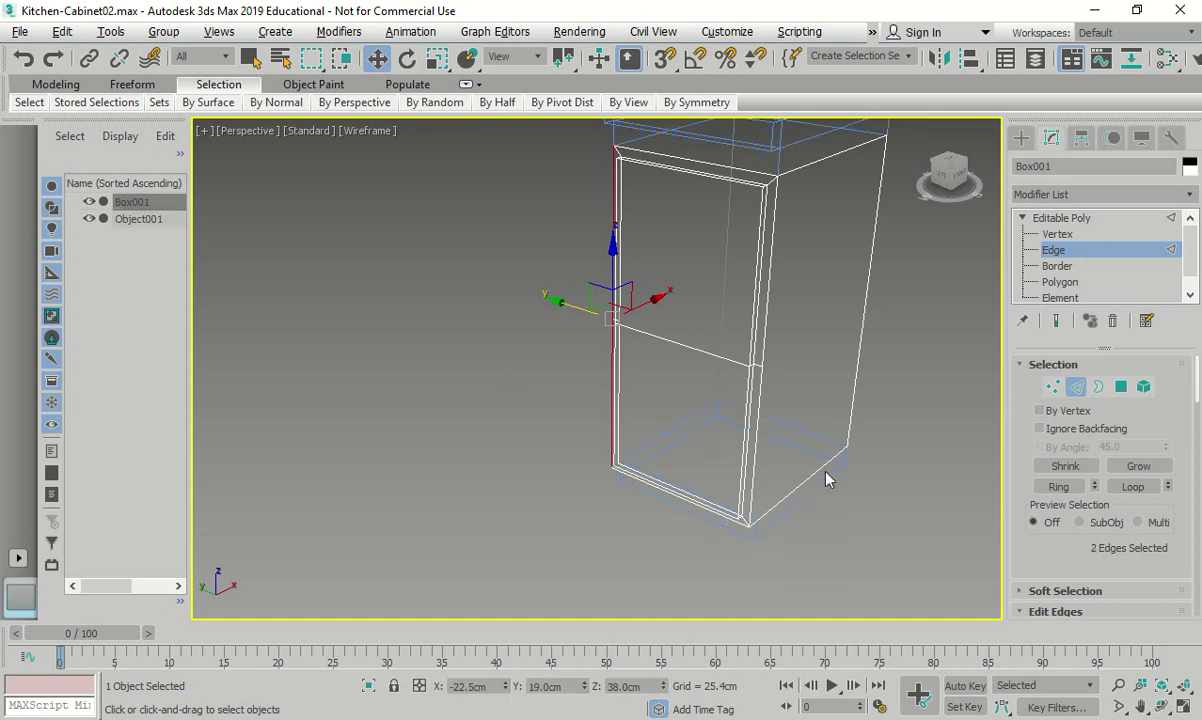
left_click(869, 507)
middle_click_drag(633, 499, 445, 494)
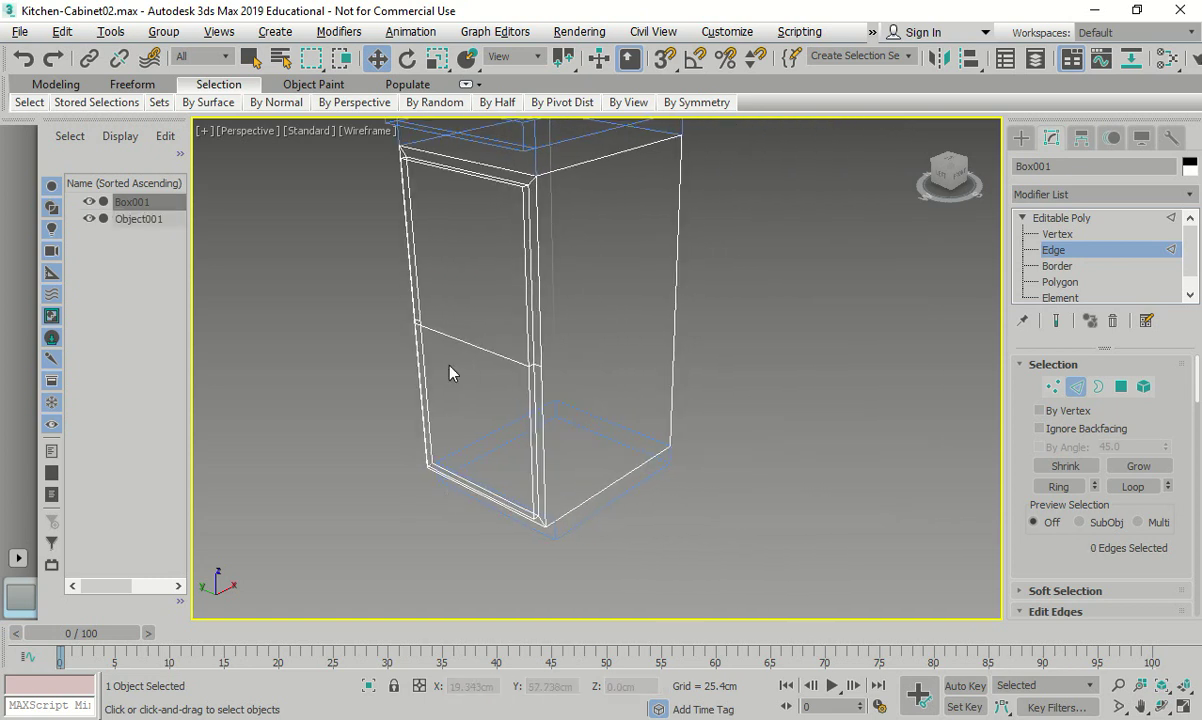
scroll(462, 350, "up", 5)
left_click(483, 332)
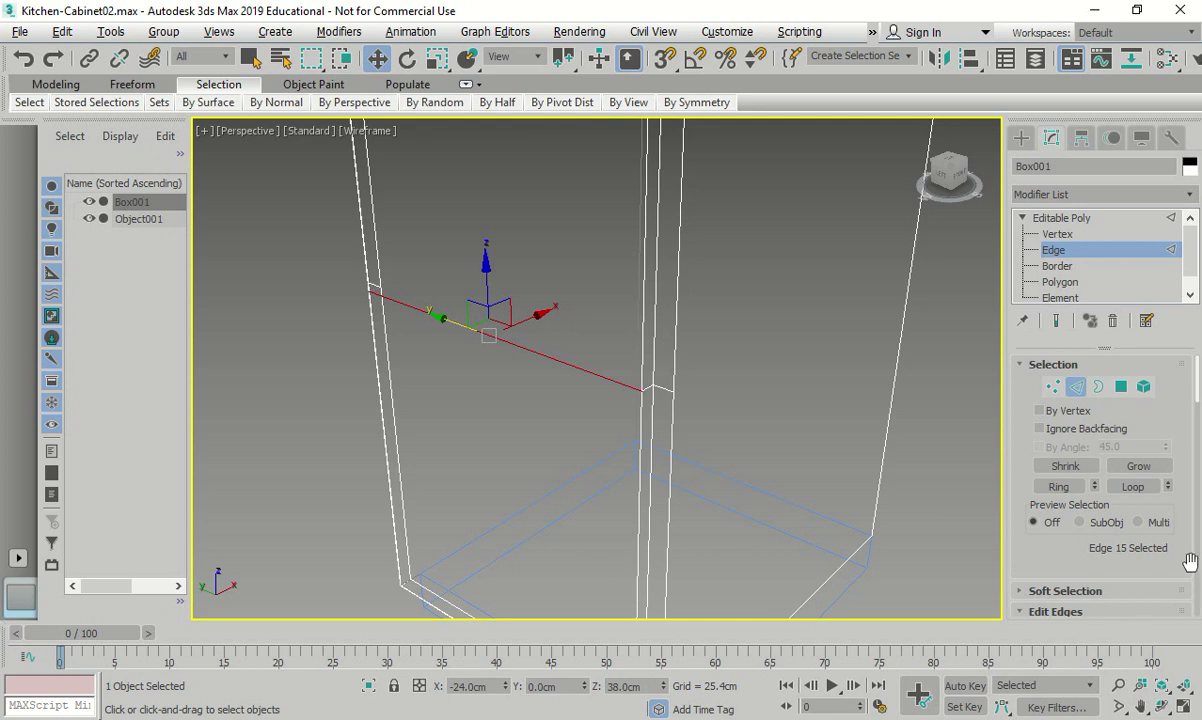
- Apply a 1 cm Quad Chamfer to the door-dividing edge, then clear the selection
scroll(1050, 530, "down", 1)
scroll(1068, 525, "up", 1)
scroll(1068, 525, "down", 10)
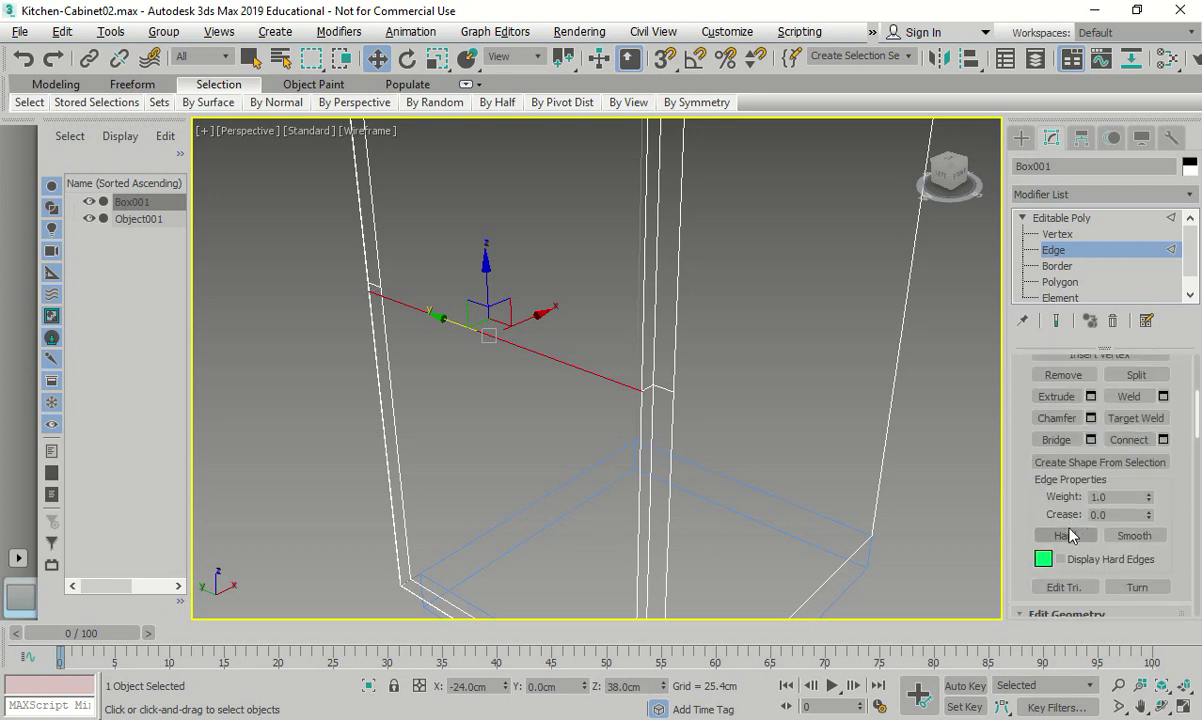
scroll(1078, 533, "up", 8)
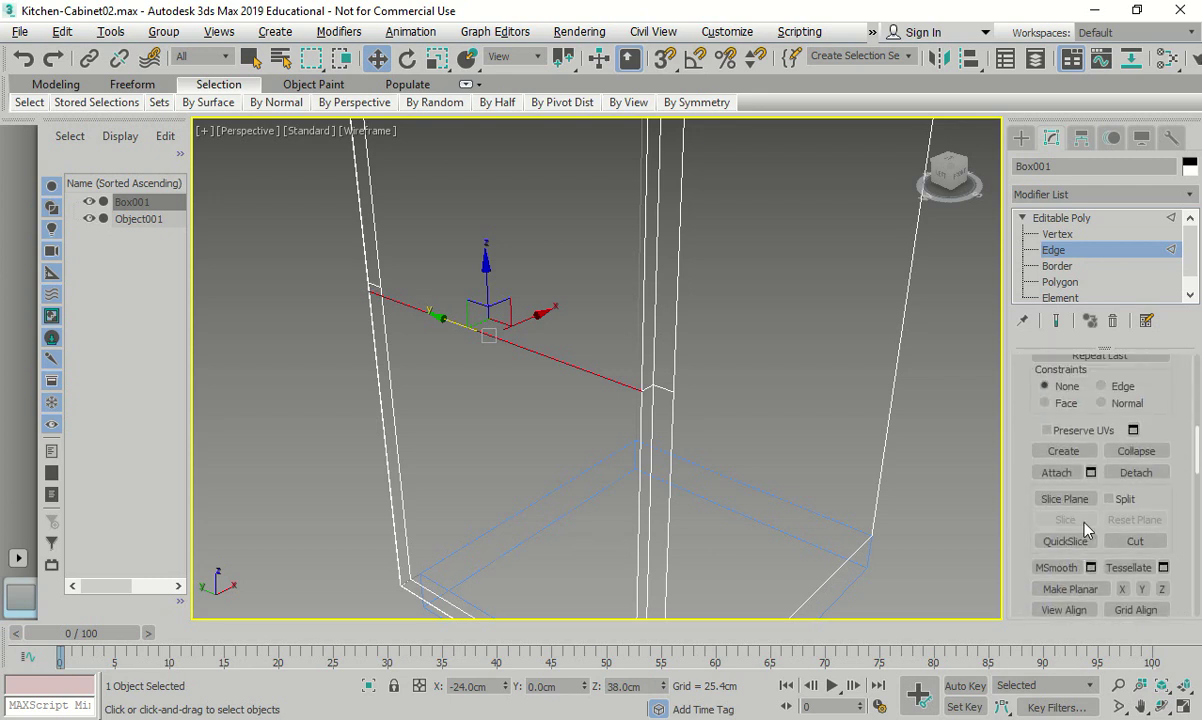
scroll(1093, 519, "up", 2)
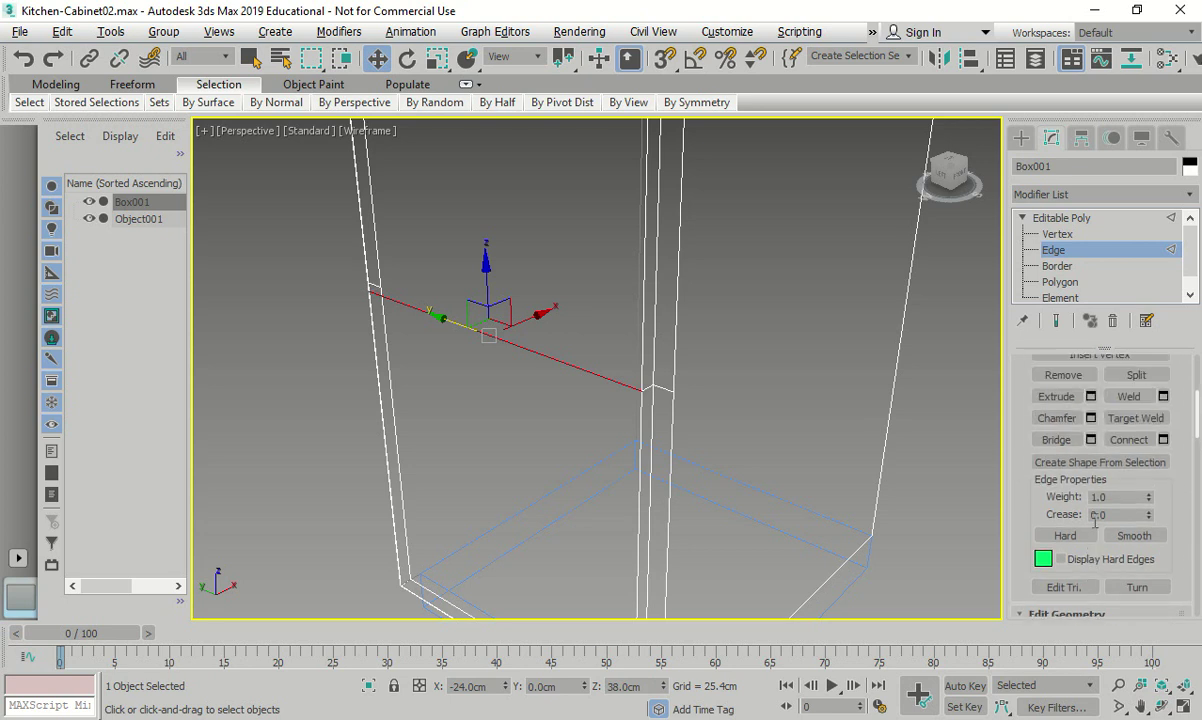
left_click(1091, 418)
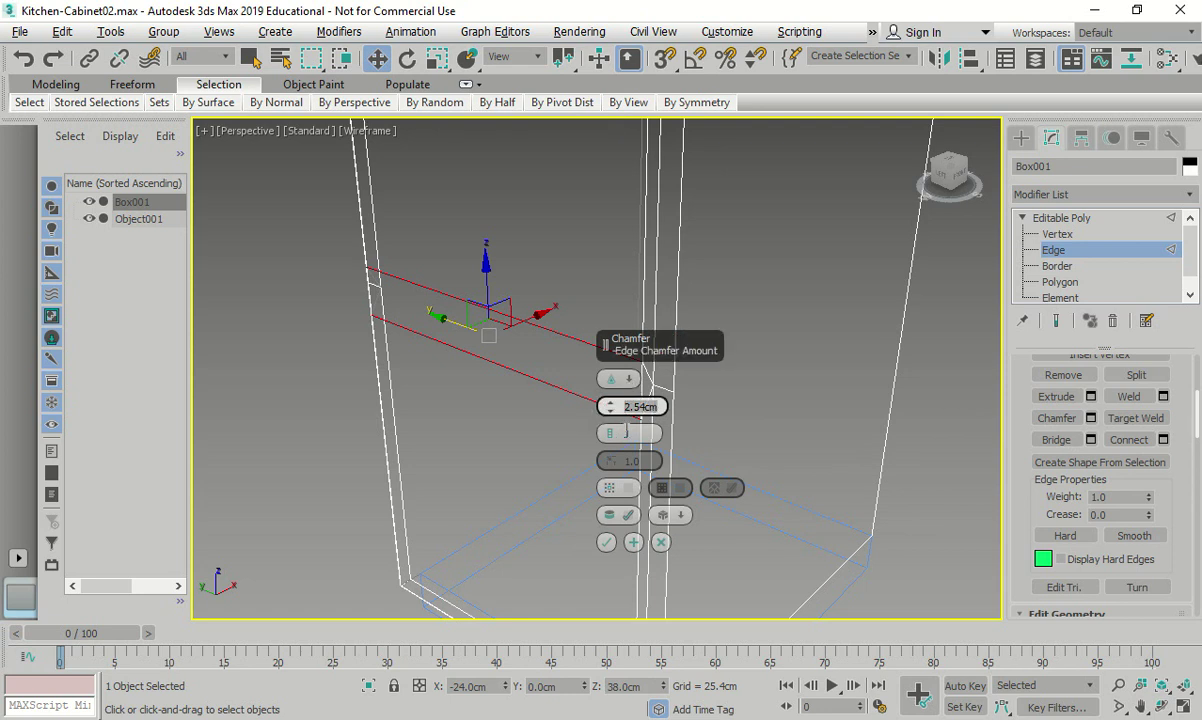
left_click(612, 379)
left_click(652, 413)
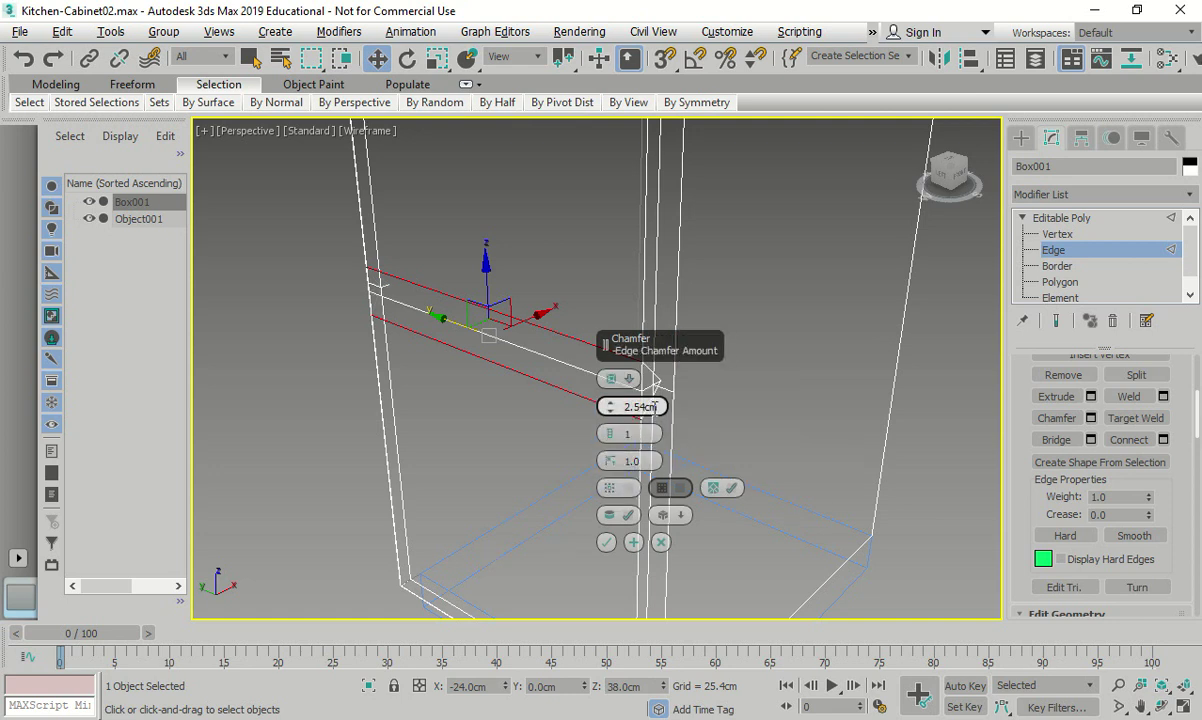
type("1m")
key("Return")
left_click_drag(657, 406, 531, 408)
type("1")
key("Return")
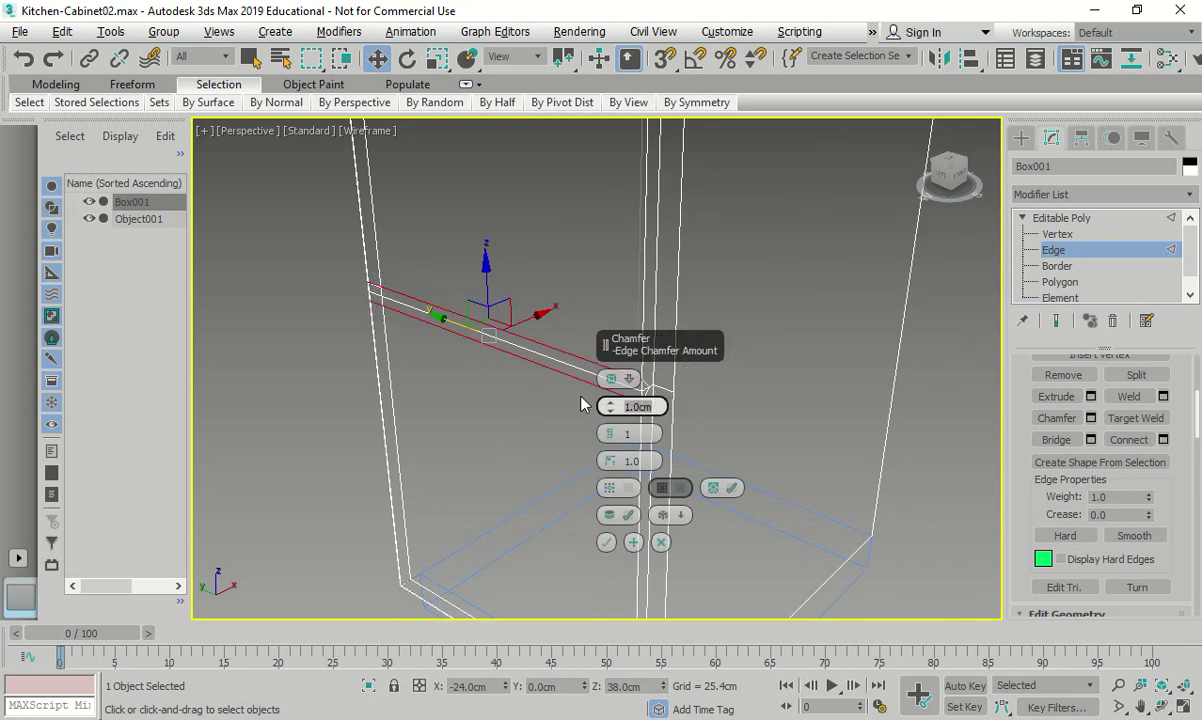
left_click(606, 542)
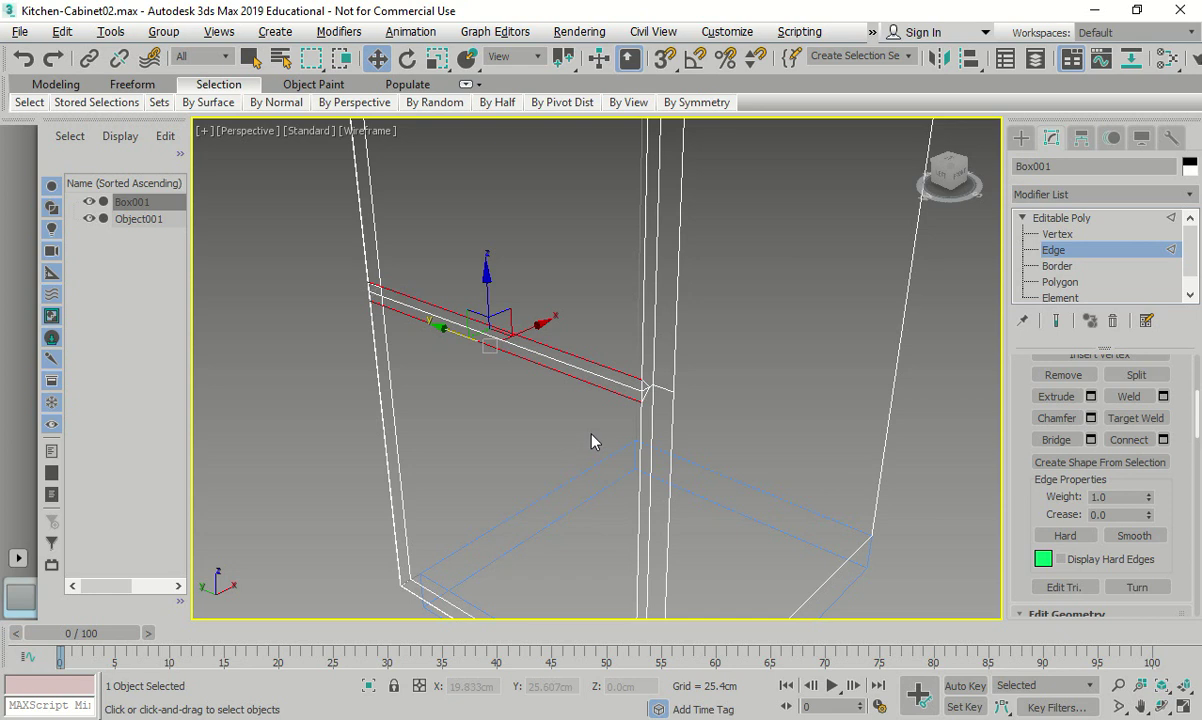
left_click(289, 459)
middle_click_drag(276, 480, 422, 450, "alt")
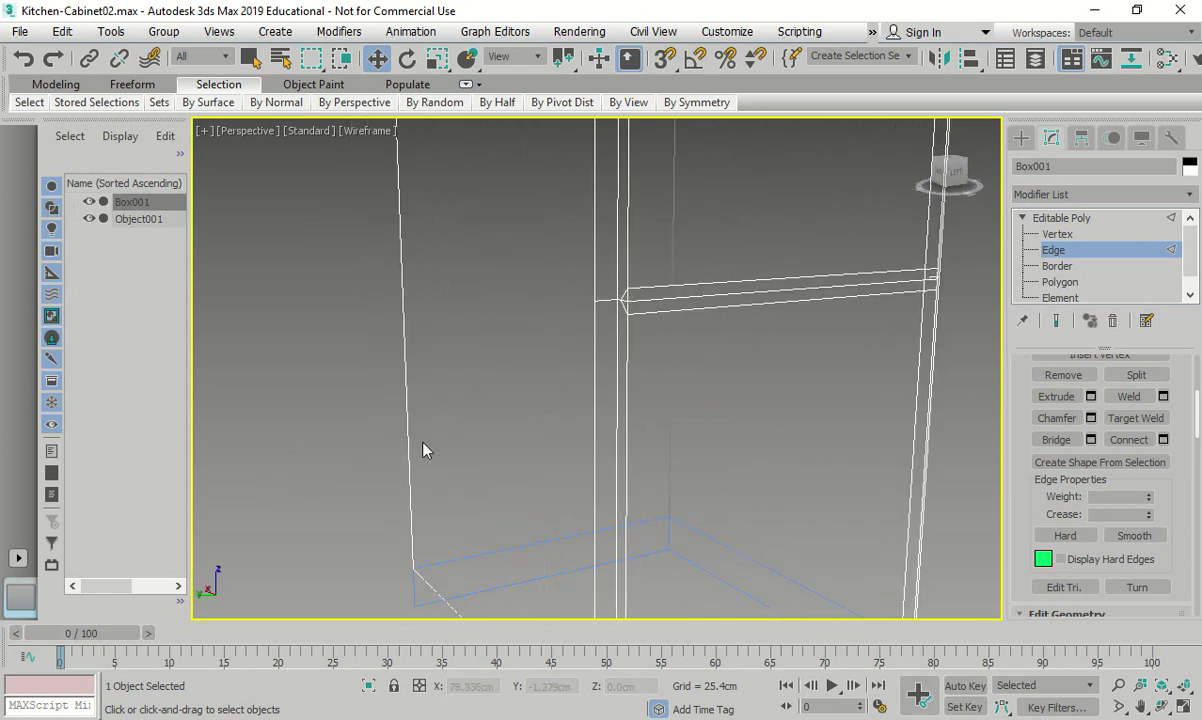
- Frame the cabinet, check the door faces at Polygon level, then select Box001
key("z")
left_click(1060, 282)
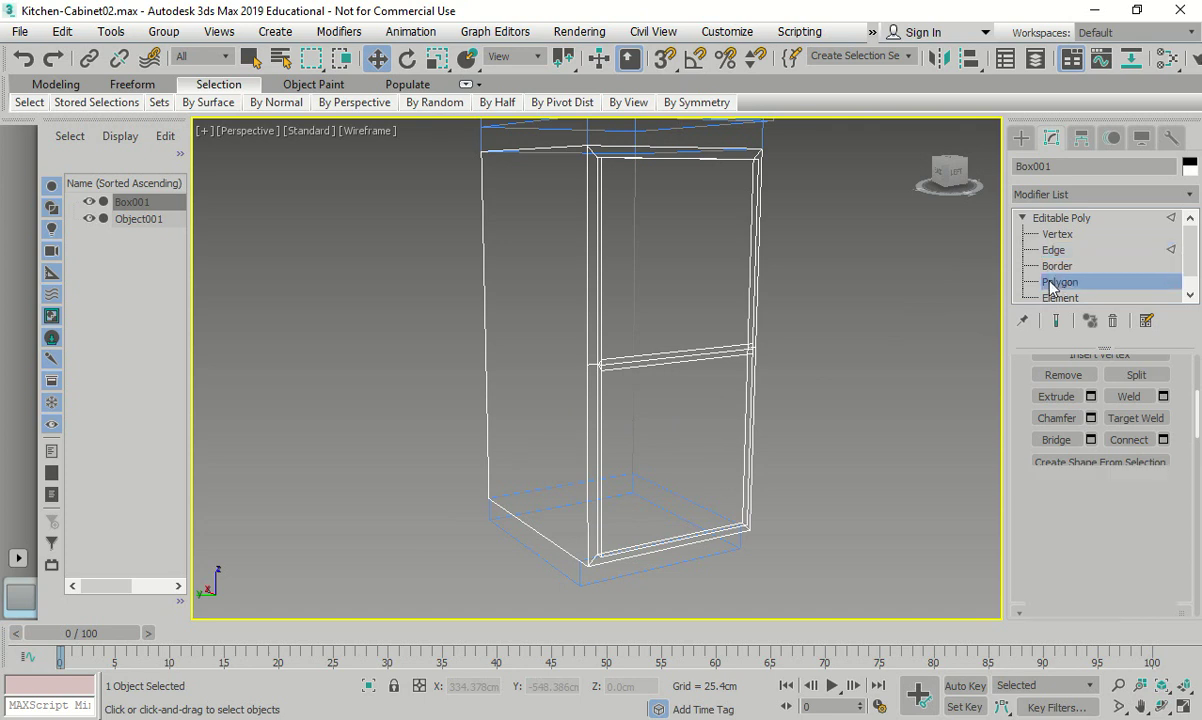
left_click(704, 420)
left_click(625, 245)
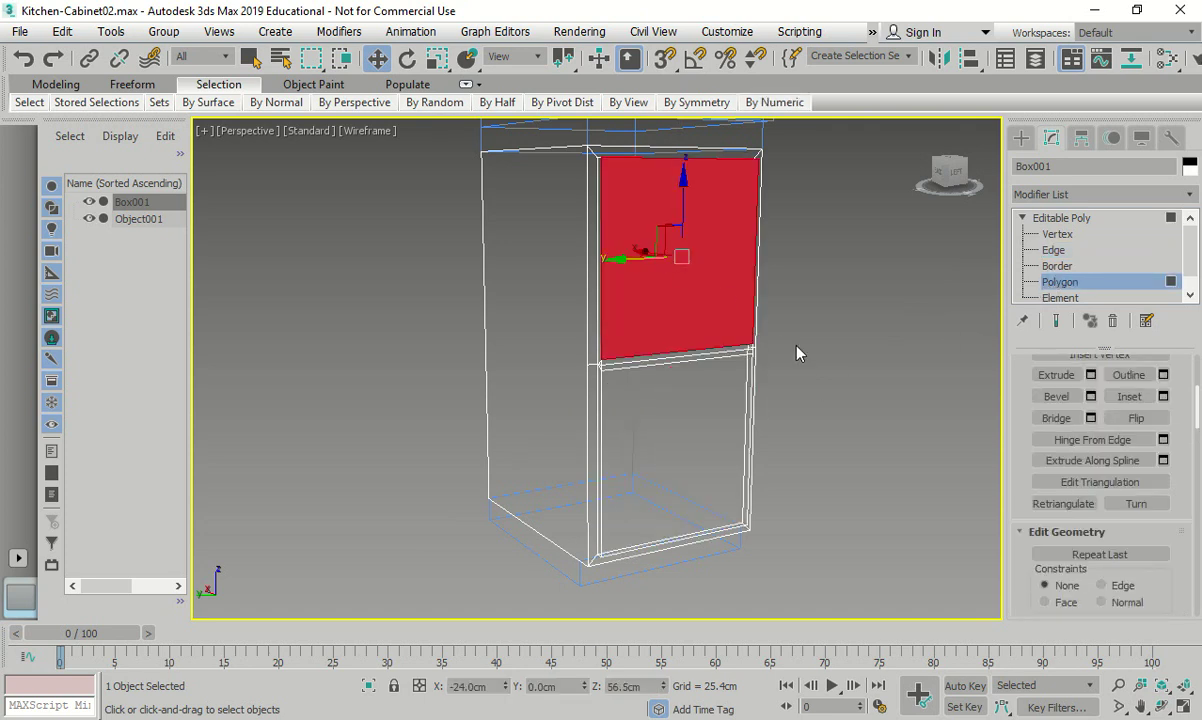
left_click(864, 397)
scroll(818, 399, "down", 4)
middle_click_drag(818, 399, 688, 396)
left_click(117, 218)
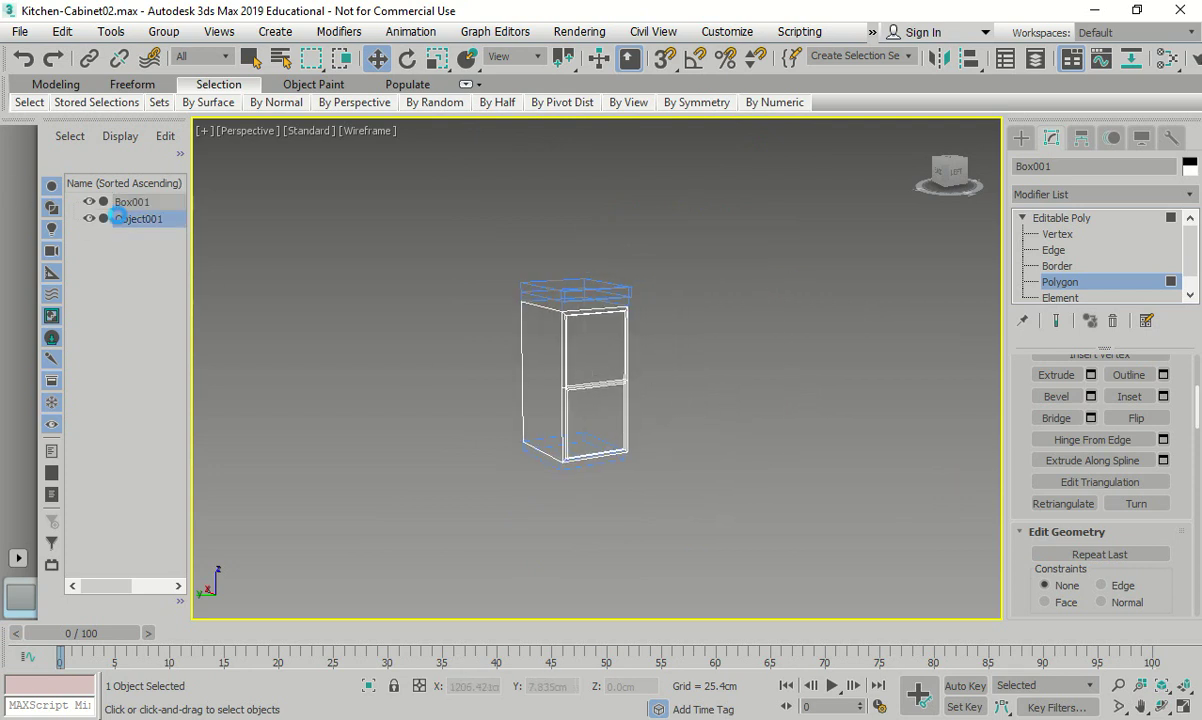
left_click(131, 202)
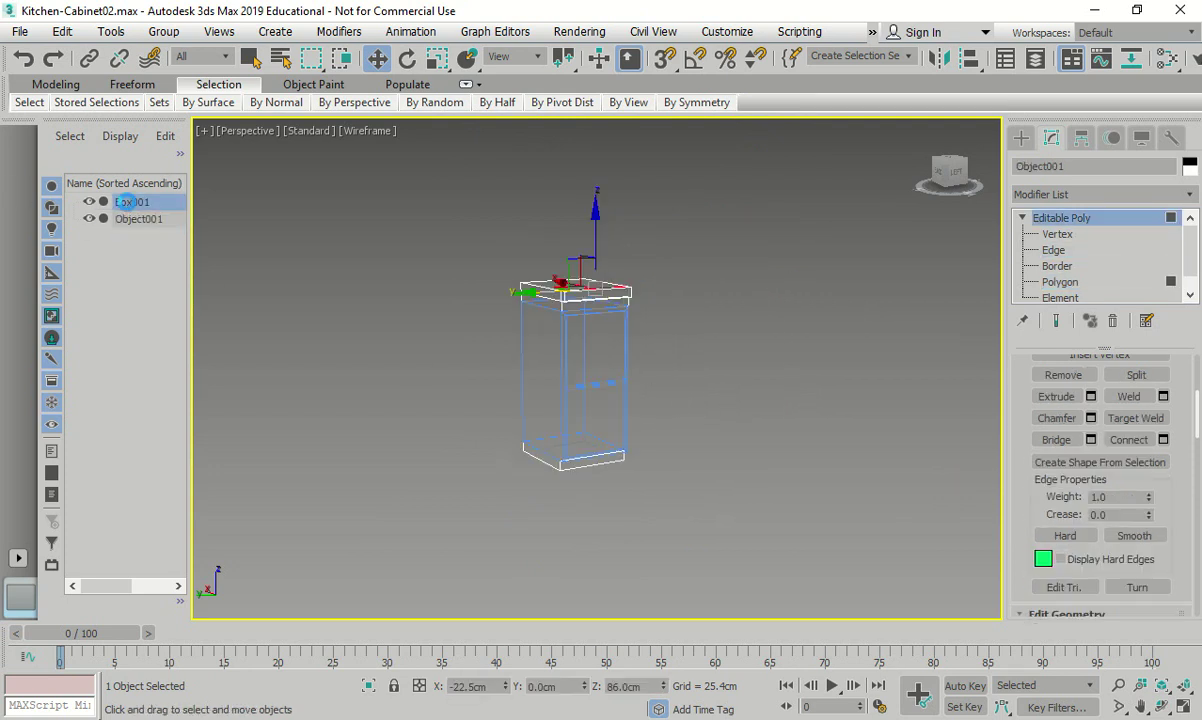
- At the top level, attach Object001 into Box001 from the Attach List
left_click(1092, 287)
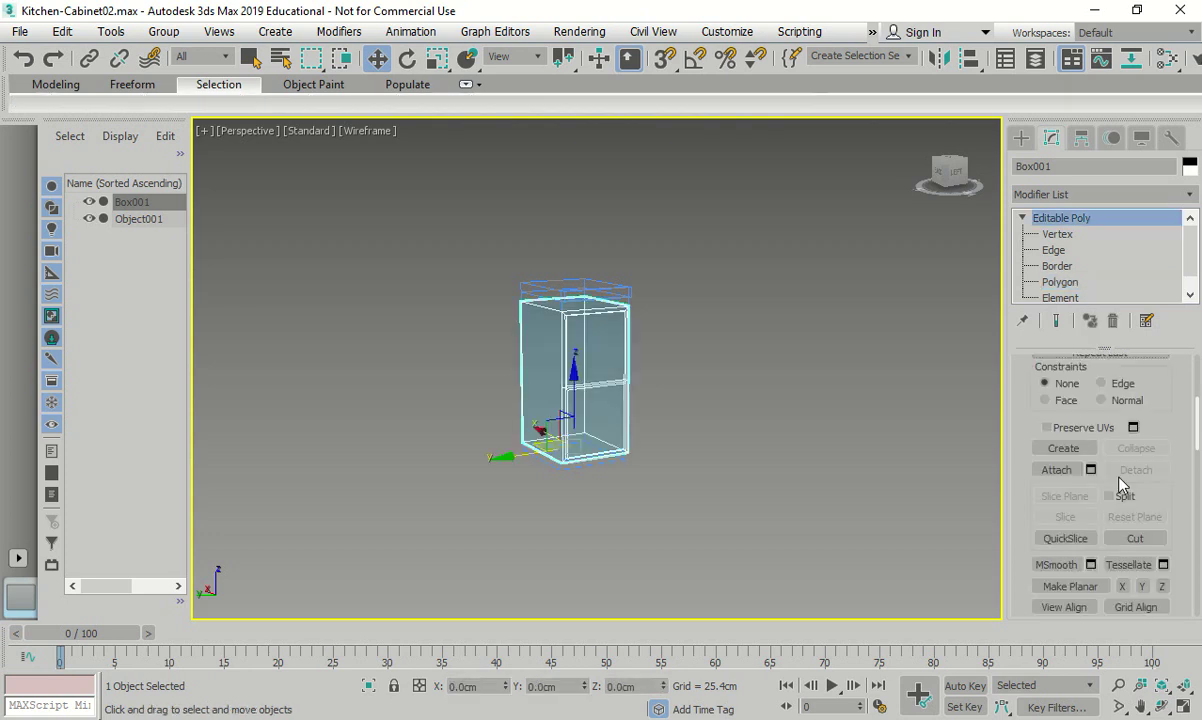
scroll(1092, 449, "down", 1)
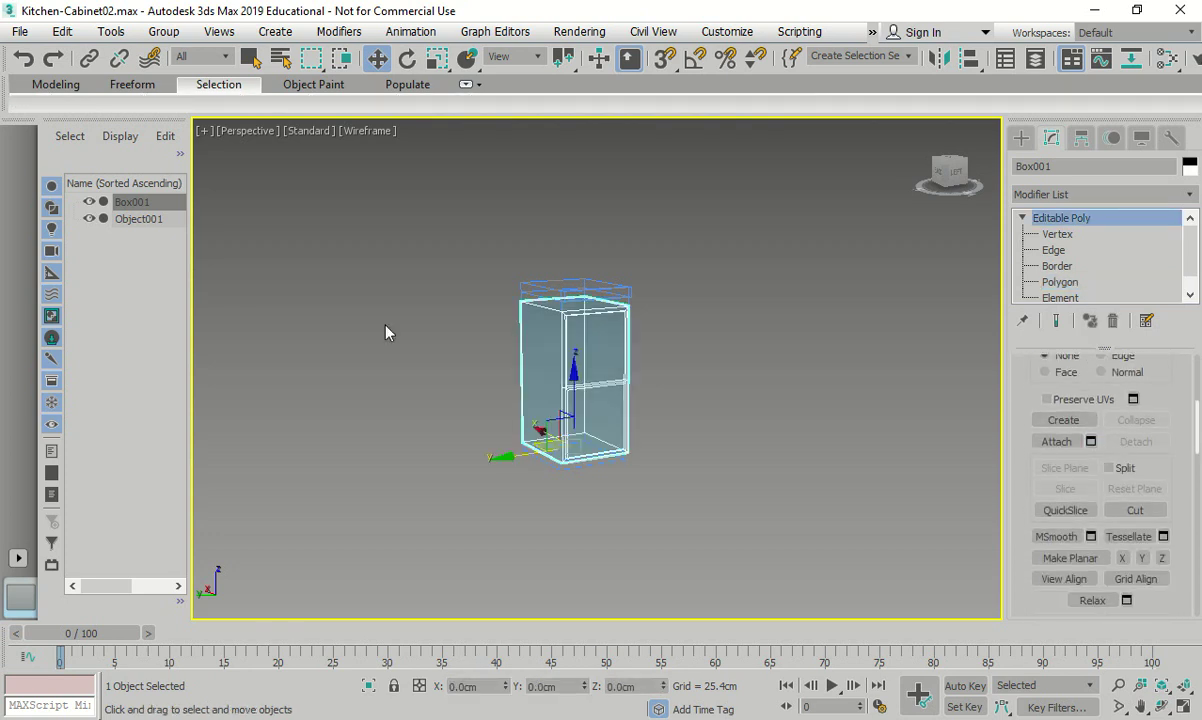
left_click(1091, 441)
left_click(540, 206)
left_click(775, 600)
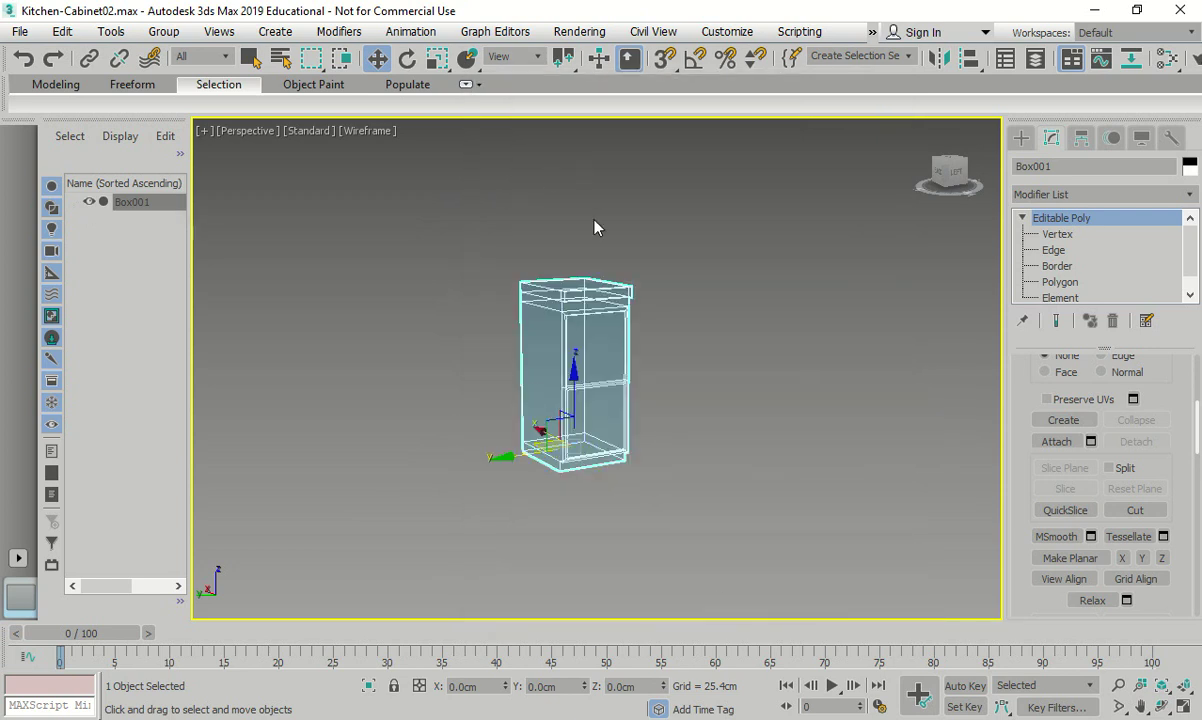
- Rename Box001 to Cabinet
left_click(1060, 166)
type("Cabinet")
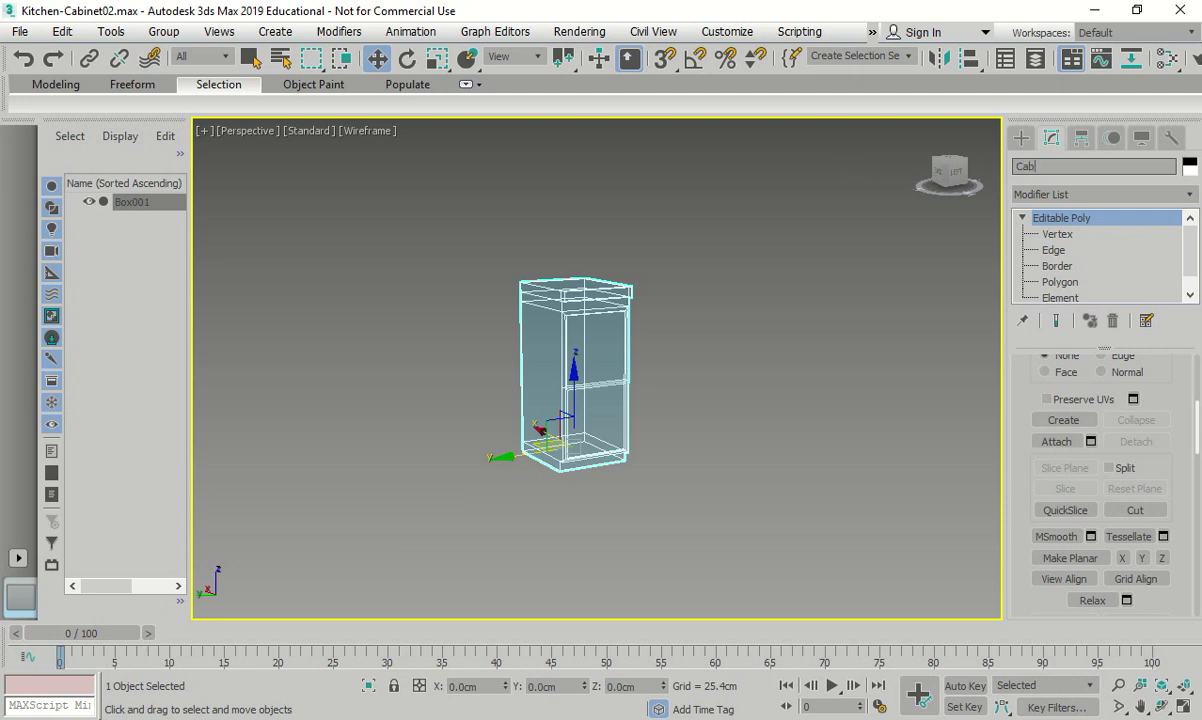
left_click(760, 327)
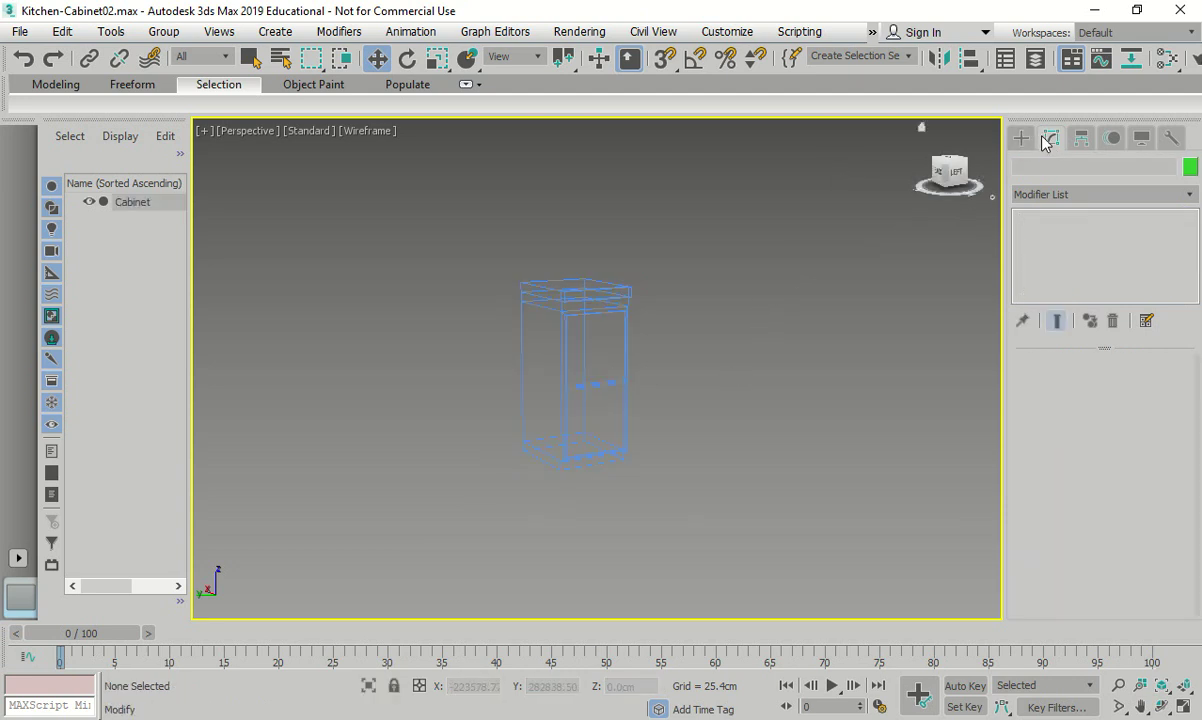
- Select Cabinet and, at Polygon level, select the upper and lower door faces
left_click(146, 205)
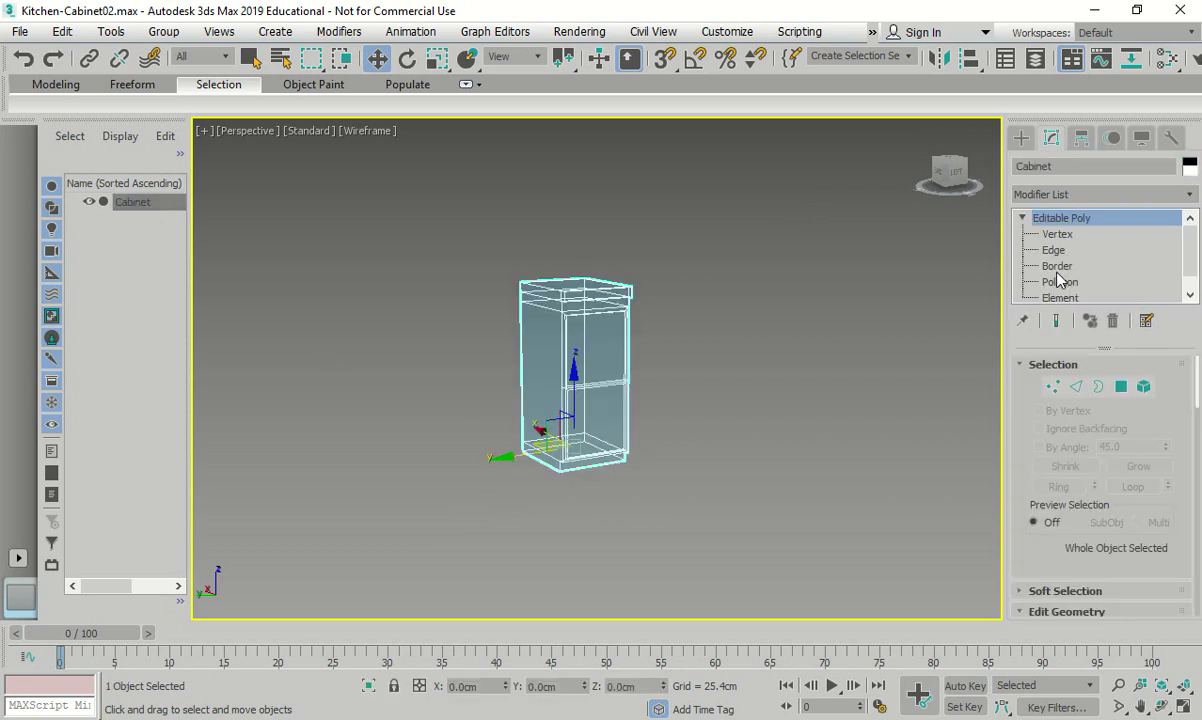
left_click(1060, 281)
scroll(610, 352, "up", 3)
left_click(585, 354)
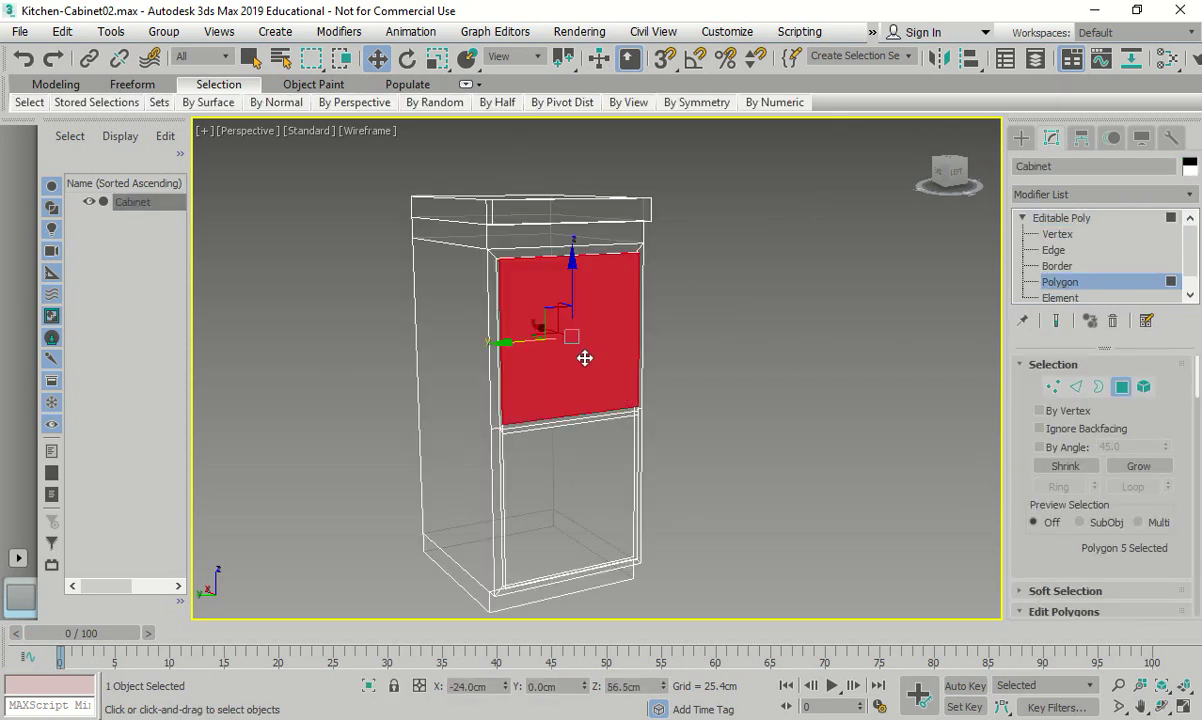
left_click(561, 483, "ctrl")
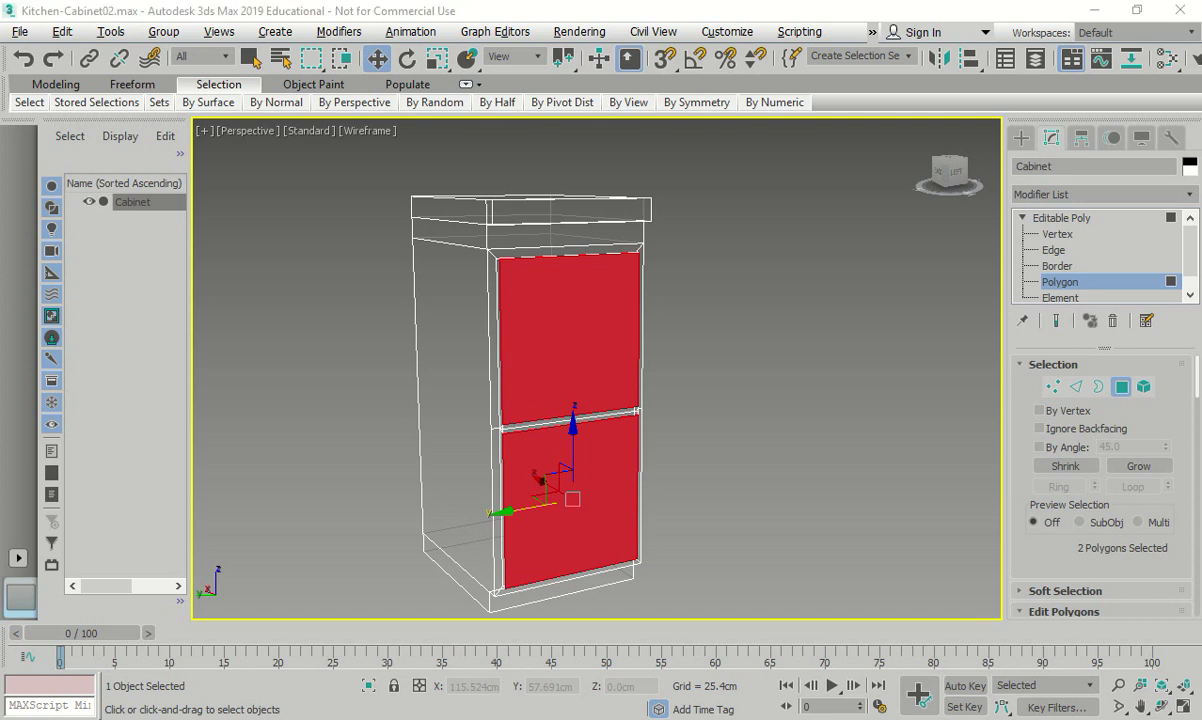
- Select the two middle-rail faces, open the Move Type-In, and nudge them slightly along X
middle_click_drag(483, 475, 476, 374, "alt")
scroll(577, 453, "up", 3)
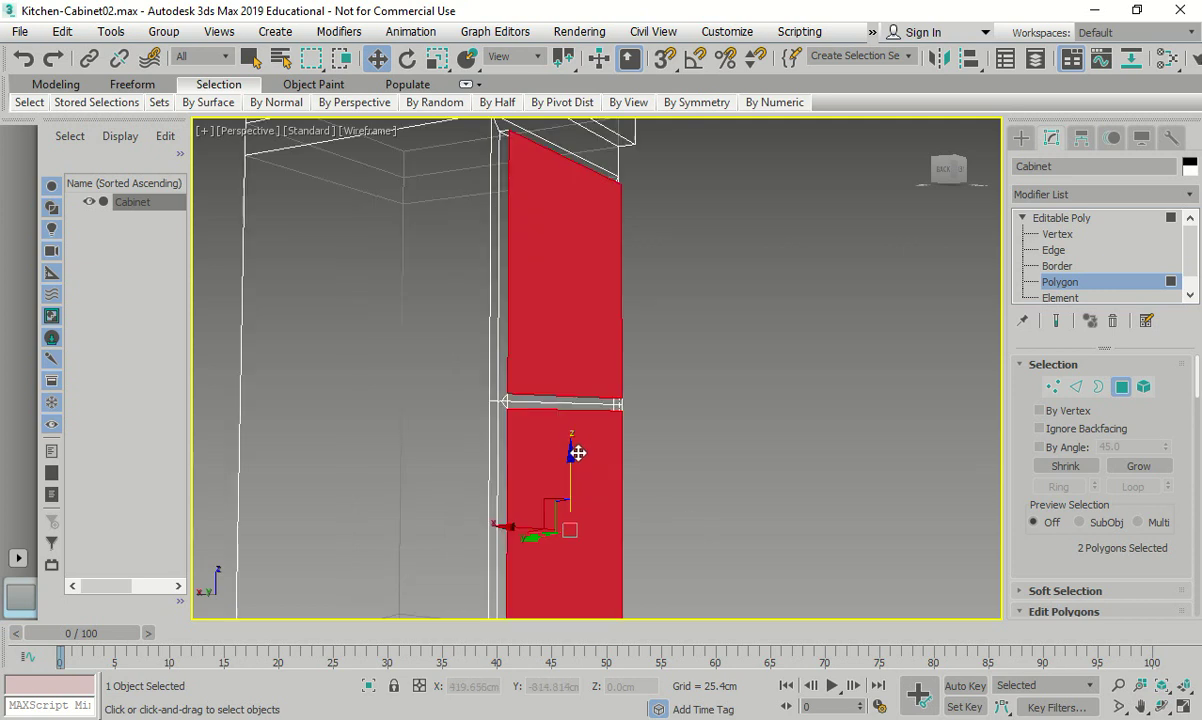
scroll(448, 360, "up", 4)
left_click(440, 318)
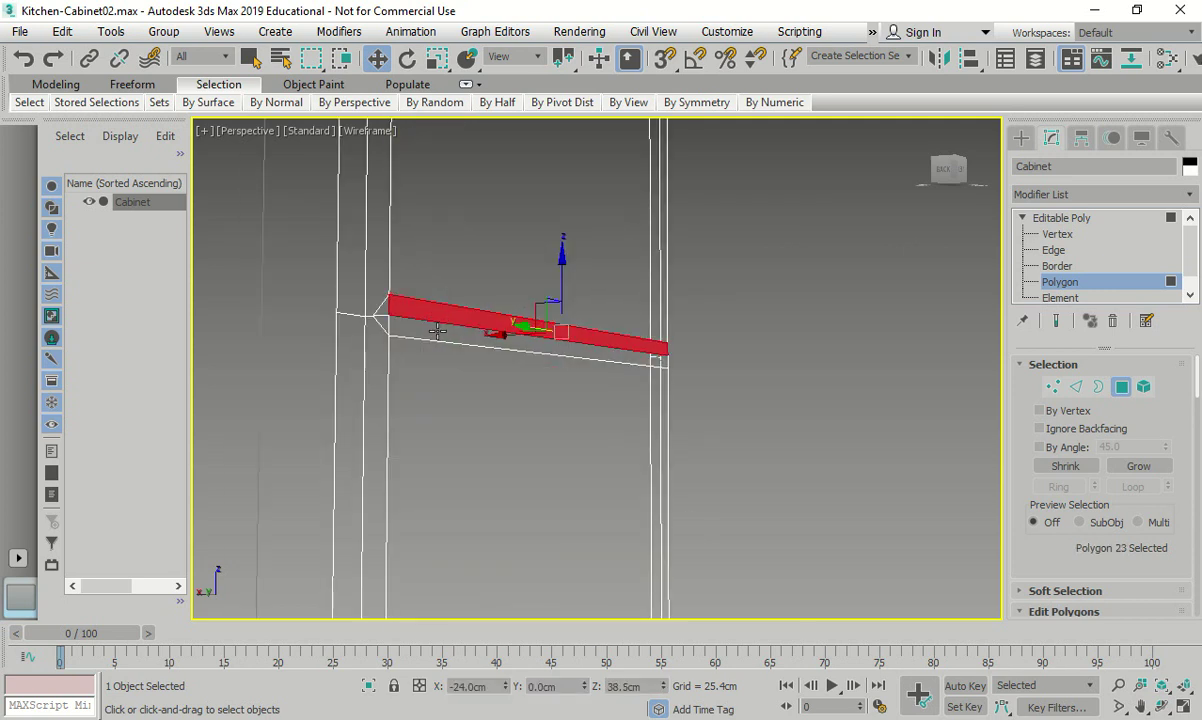
left_click(435, 333, "ctrl")
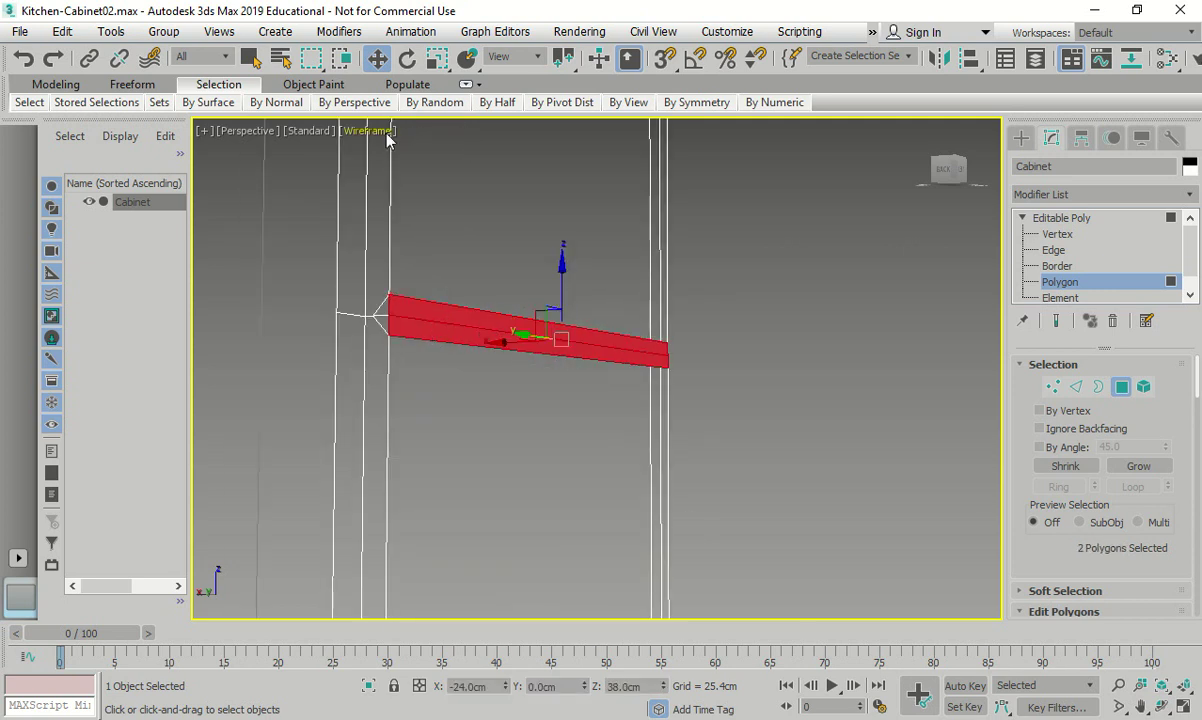
mouse_move(354, 102)
right_click(376, 58)
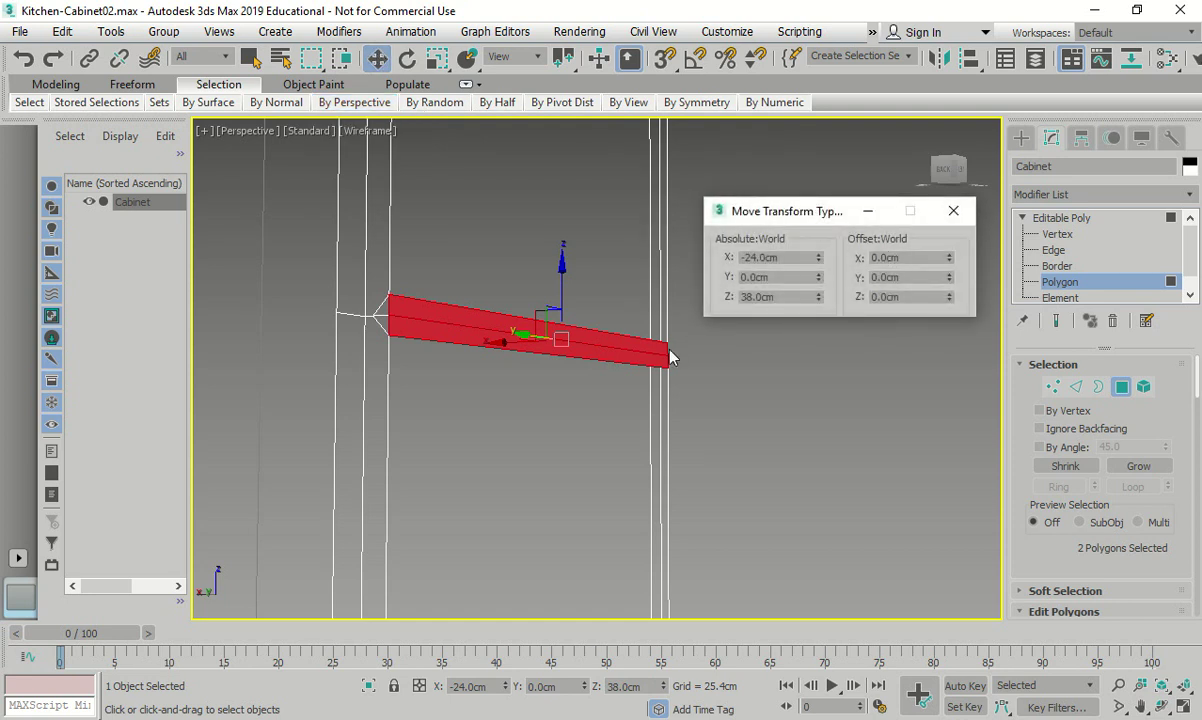
middle_click_drag(762, 463, 790, 495, "alt")
left_click_drag(496, 336, 488, 333)
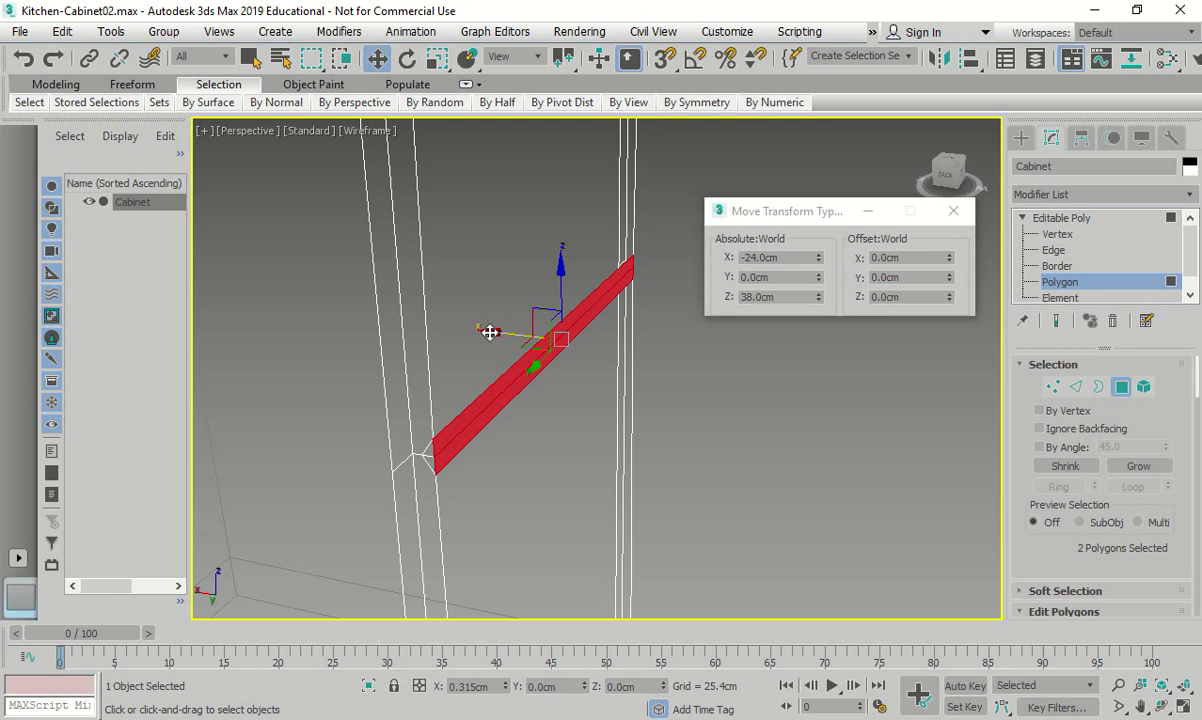
- Move the rail's front face down 0.5 cm, then undo and redo the edit
key("ctrl+x")
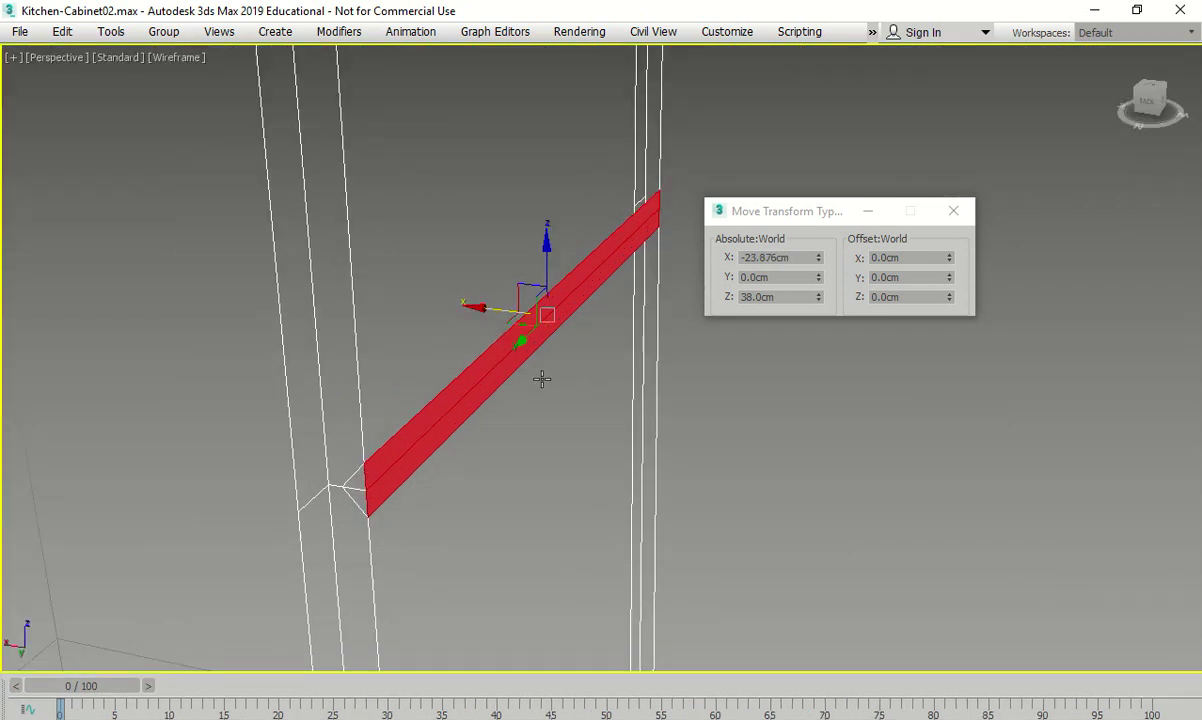
key("ctrl+x")
left_click(483, 394)
left_click(478, 408)
left_click_drag(478, 408, 479, 428)
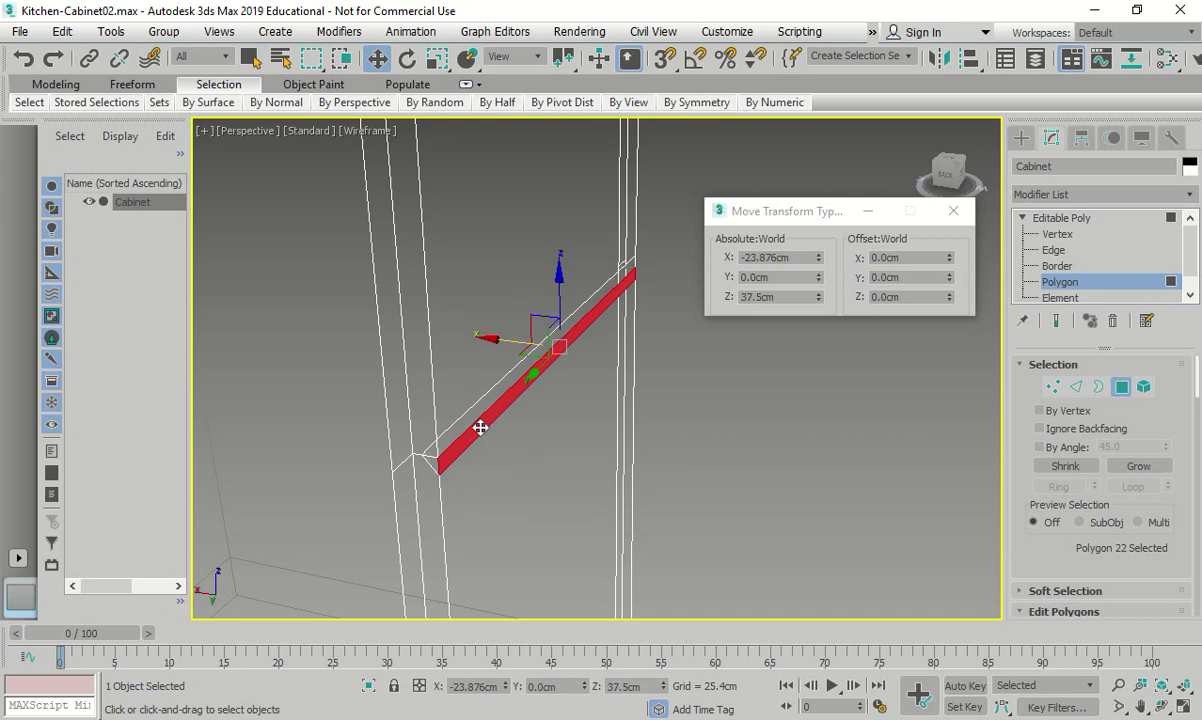
key("ctrl+z")
key("ctrl+z")
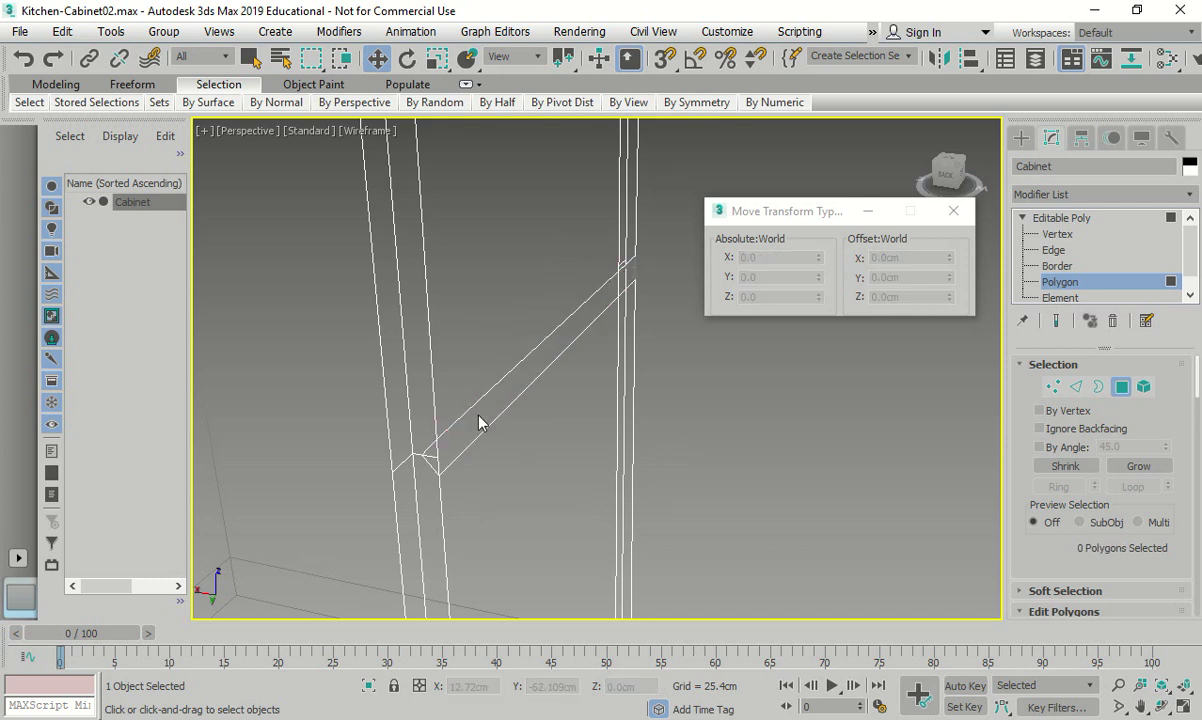
key("ctrl+y")
key("ctrl+z")
key("ctrl+y")
key("ctrl+z")
- Pull the small triangular rail-end face up, then leave Polygon level
scroll(586, 386, "down", 3)
scroll(402, 400, "up", 8)
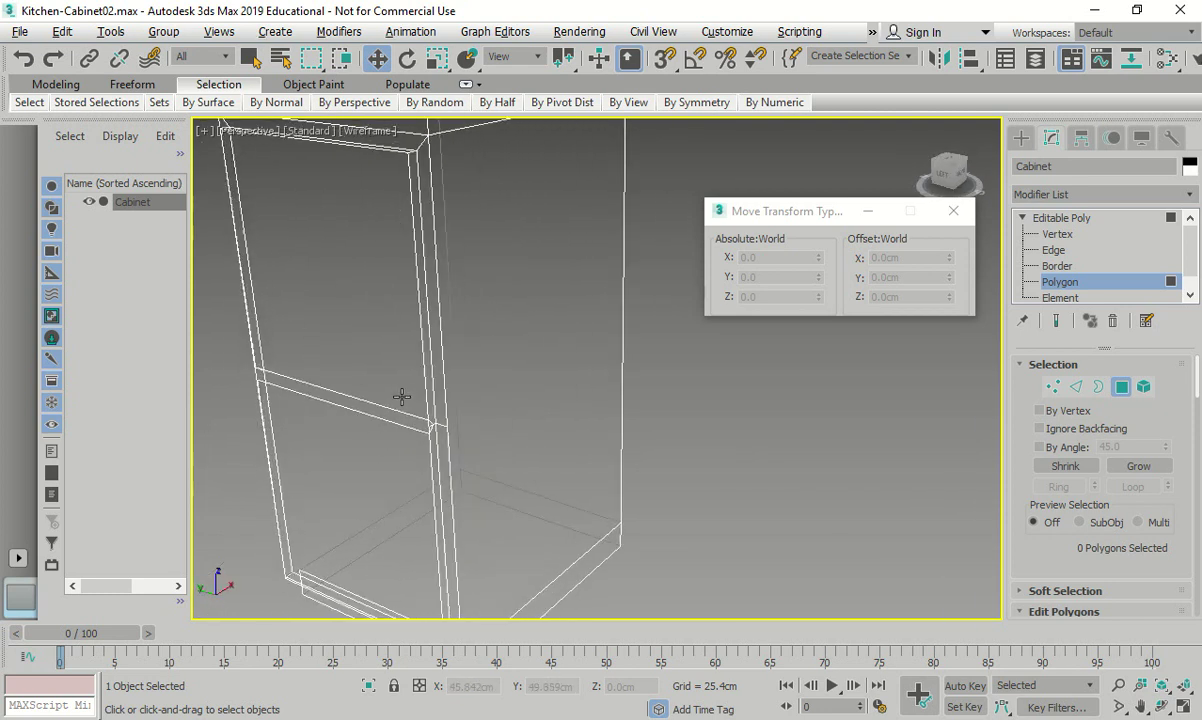
left_click(401, 420)
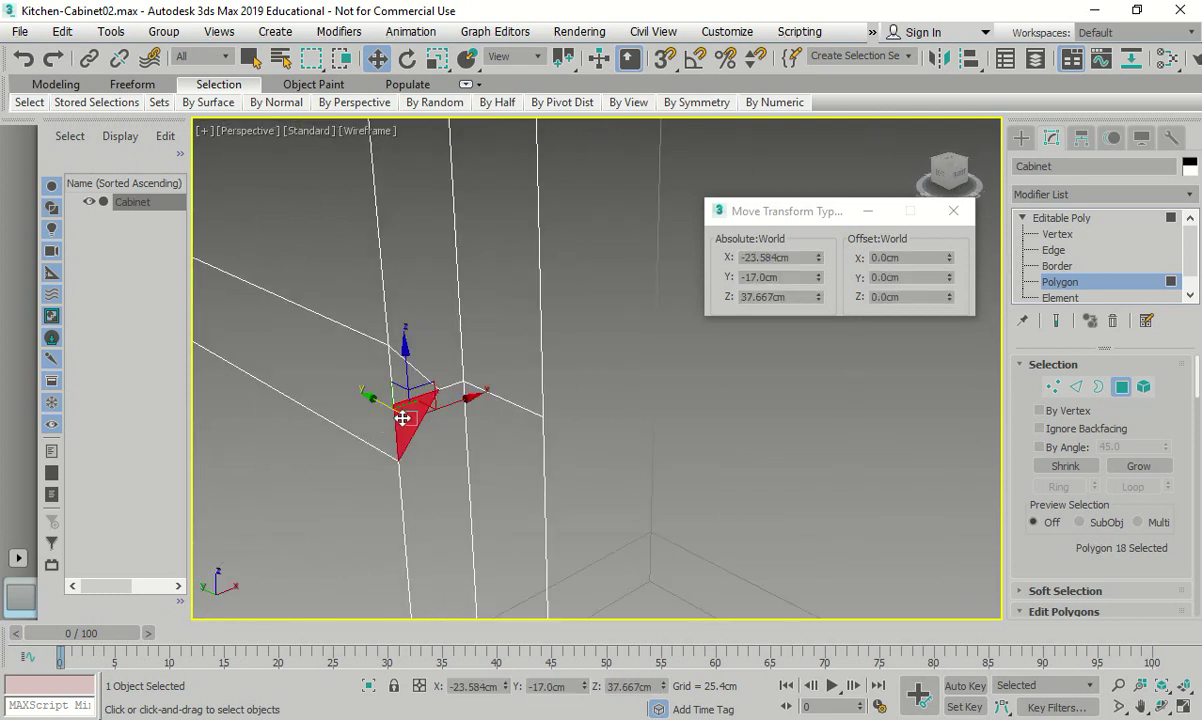
left_click_drag(402, 416, 408, 384)
left_click(395, 372)
scroll(450, 407, "up", 3)
middle_click_drag(424, 411, 427, 363, "alt")
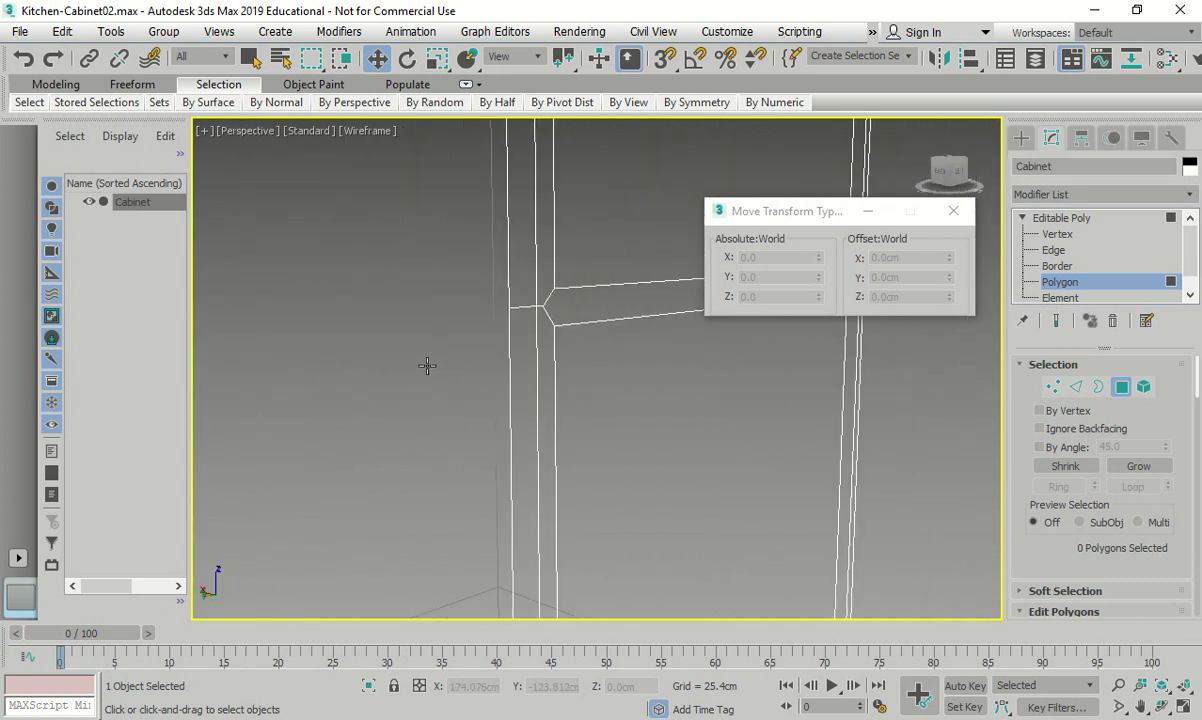
scroll(433, 399, "down", 6)
middle_click_drag(527, 392, 505, 292, "alt")
left_click(1047, 283)
- At Polygon level, select the upper and lower door faces
left_click(1047, 283)
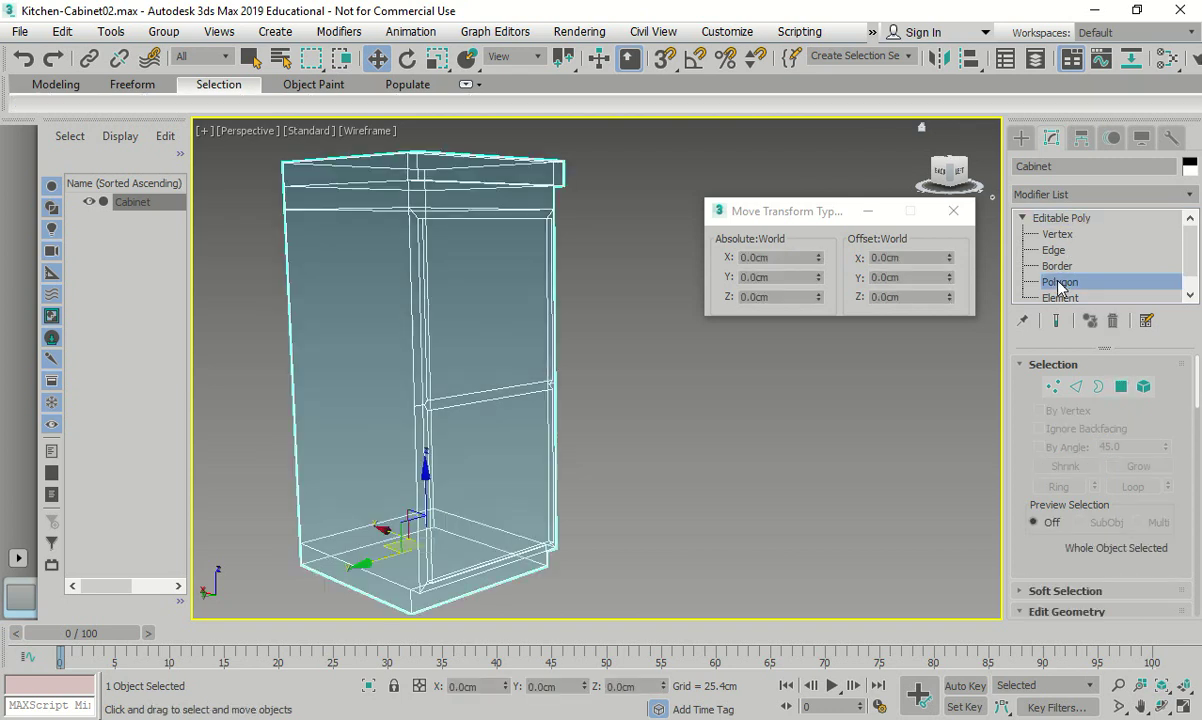
left_click(496, 300)
left_click(492, 437, "ctrl")
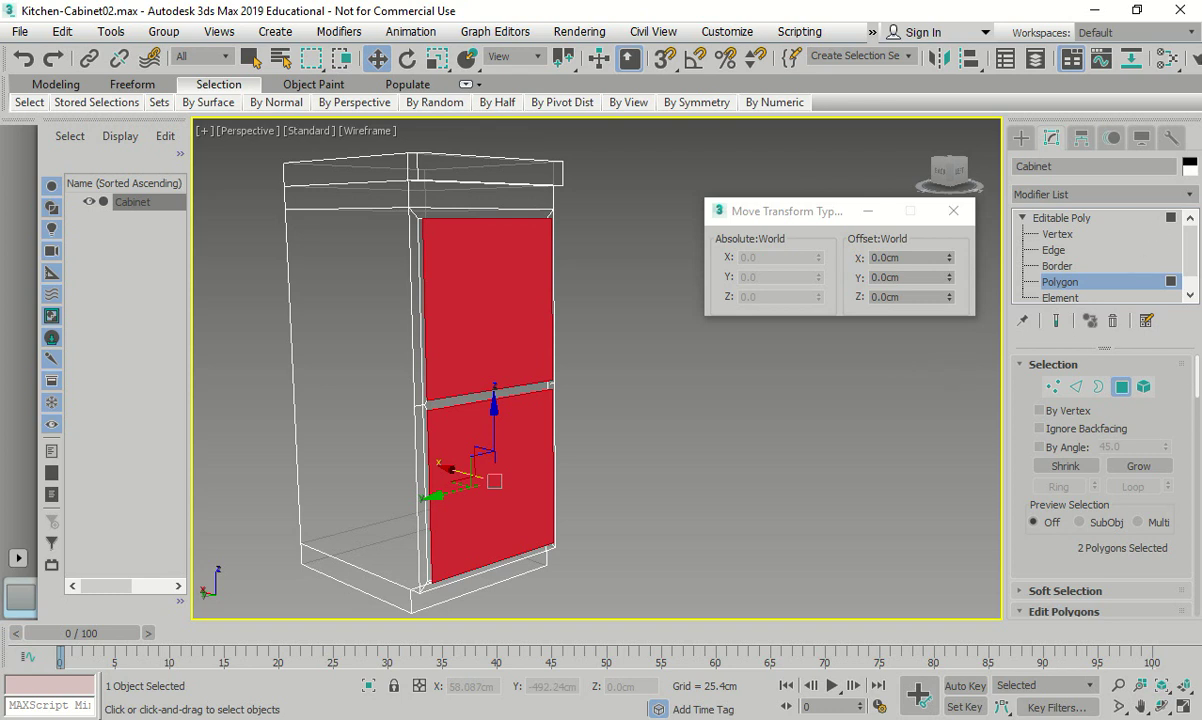
scroll(1071, 464, "down", 2)
scroll(1070, 462, "up", 2)
- At Edge level, select the door's vertical edges and two middle-rail edges
left_click(1054, 250)
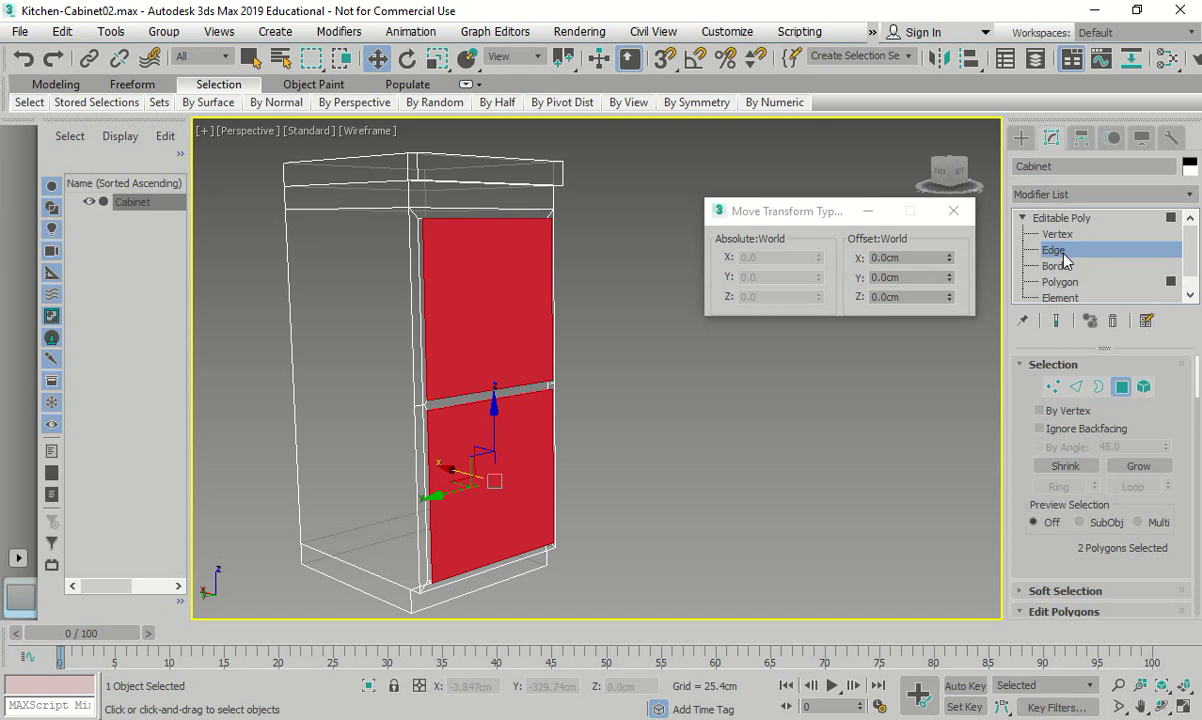
left_click(427, 368)
left_click(427, 421, "ctrl")
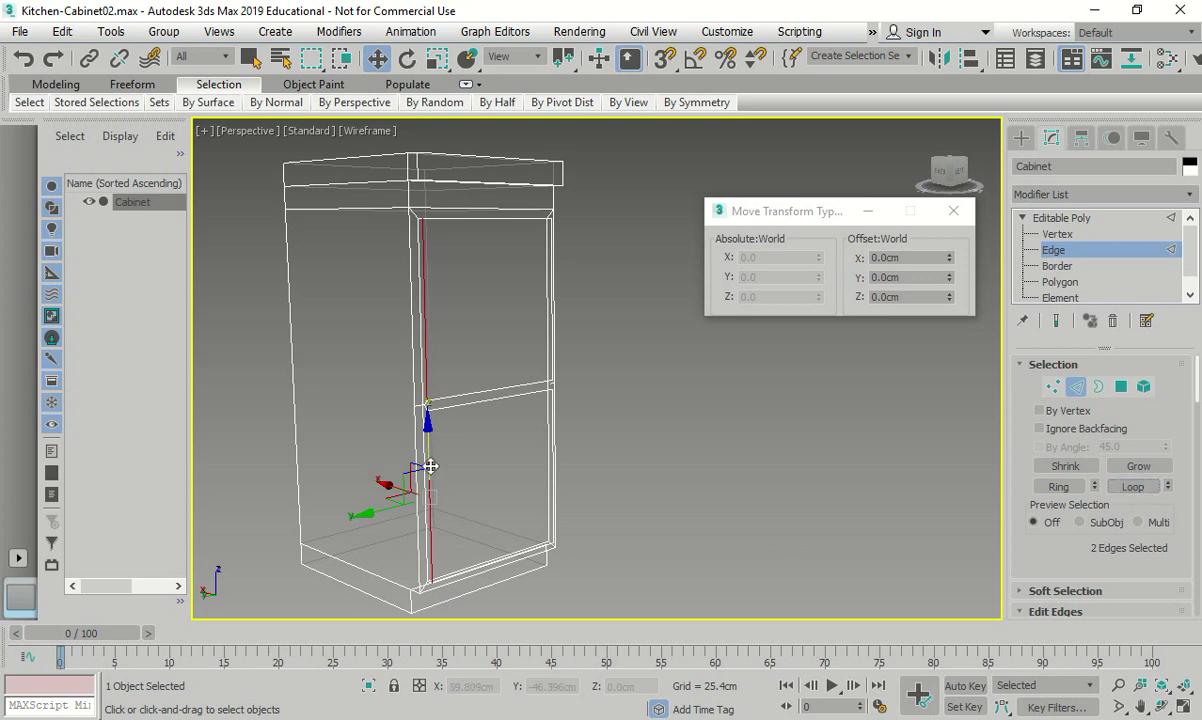
scroll(440, 420, "up", 5)
left_click(446, 418, "ctrl")
left_click(448, 440, "ctrl")
scroll(440, 470, "down", 5)
scroll(402, 272, "up", 4)
- Add the door frame's top, right and bottom edges until 8 edges are selected
middle_click_drag(392, 314, 280, 349, "alt")
left_click(313, 288, "ctrl")
scroll(313, 288, "down", 5)
scroll(478, 331, "up", 5)
left_click(478, 331, "ctrl")
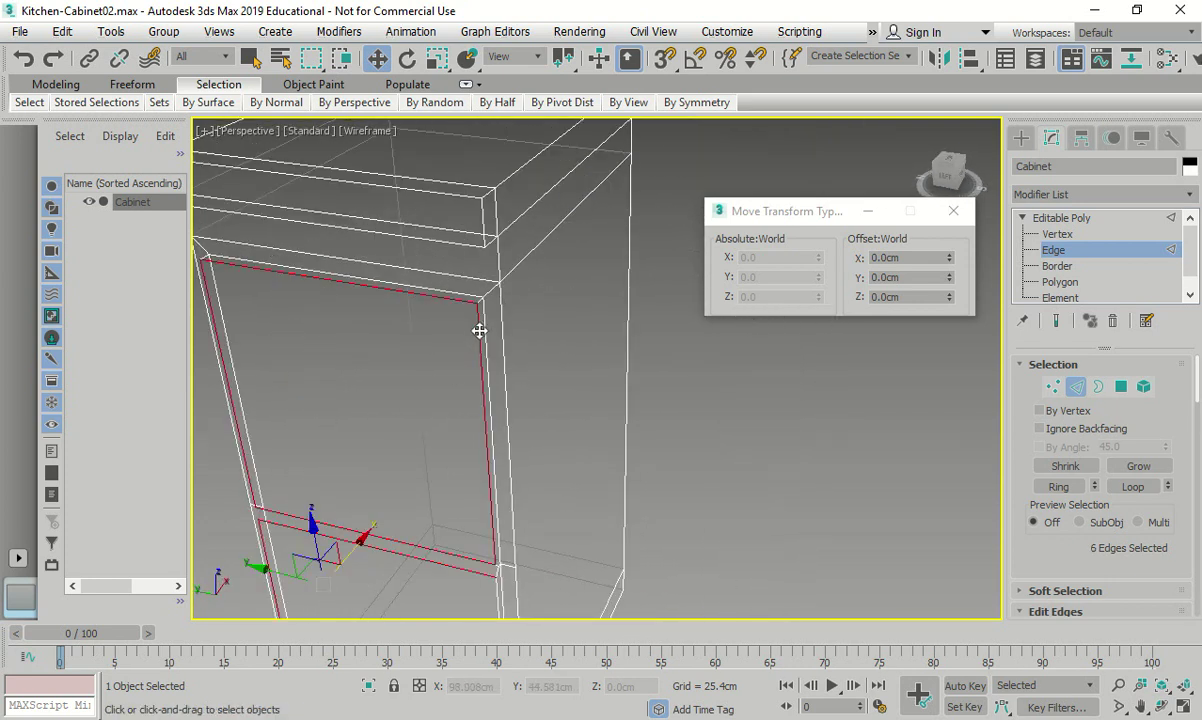
scroll(461, 478, "down", 5)
scroll(518, 455, "up", 7)
left_click(524, 430, "ctrl")
scroll(483, 416, "down", 5)
scroll(649, 464, "up", 4)
left_click(644, 497, "ctrl")
scroll(644, 497, "down", 5)
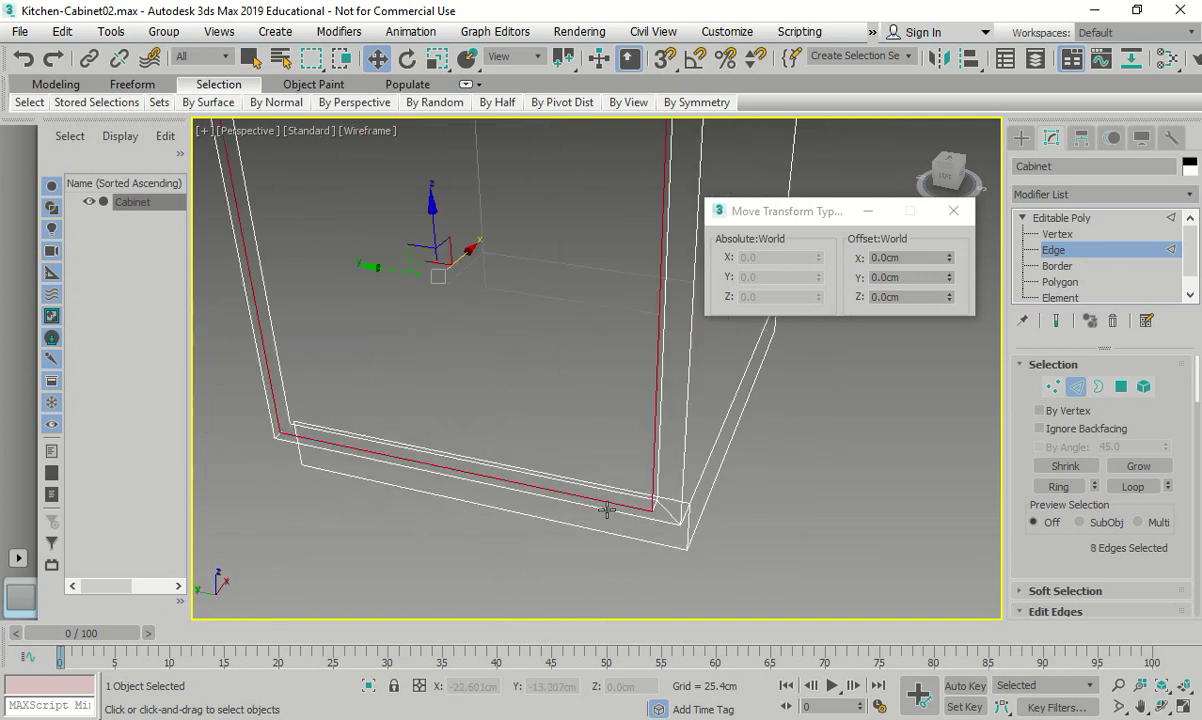
scroll(521, 510, "down", 2)
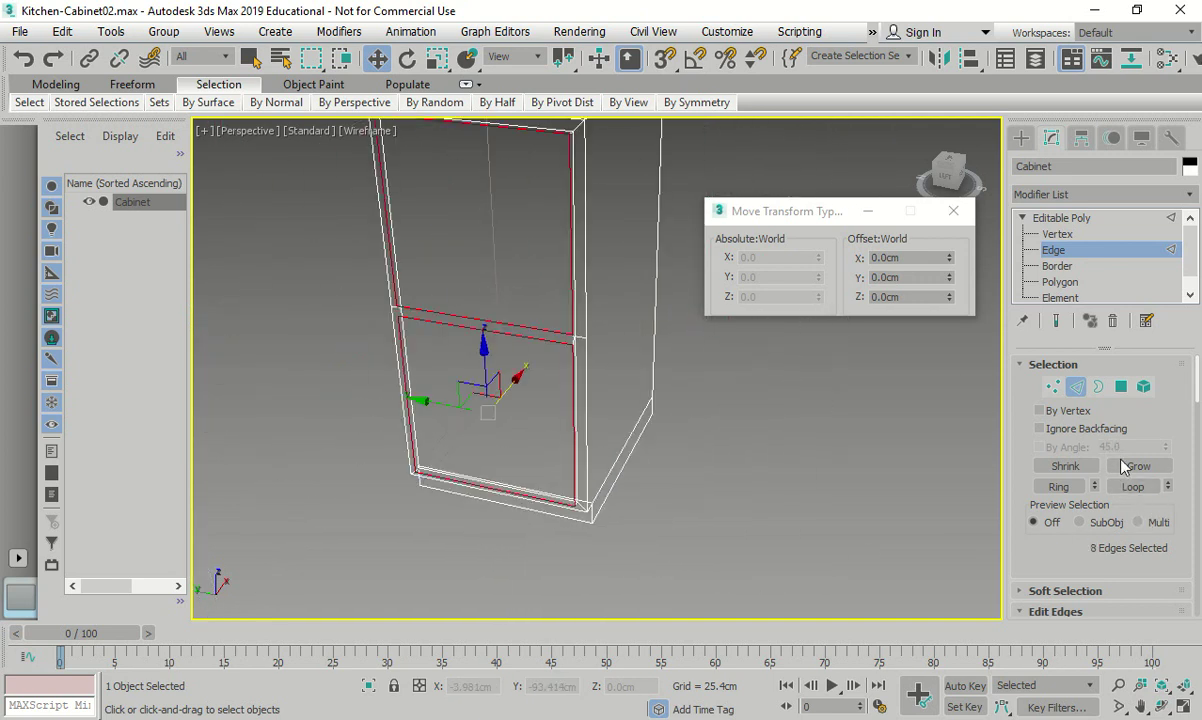
- Chamfer the selected door outline edges by 0.3 cm and commit it
scroll(1108, 530, "down", 5)
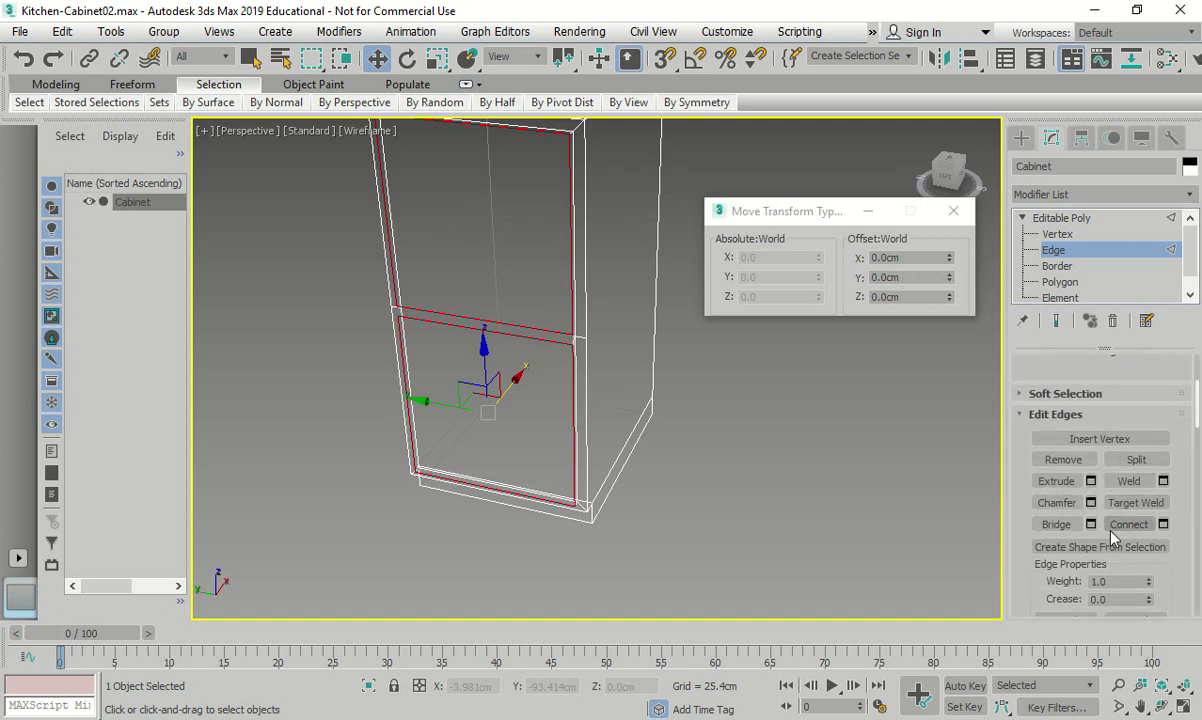
left_click(1092, 503)
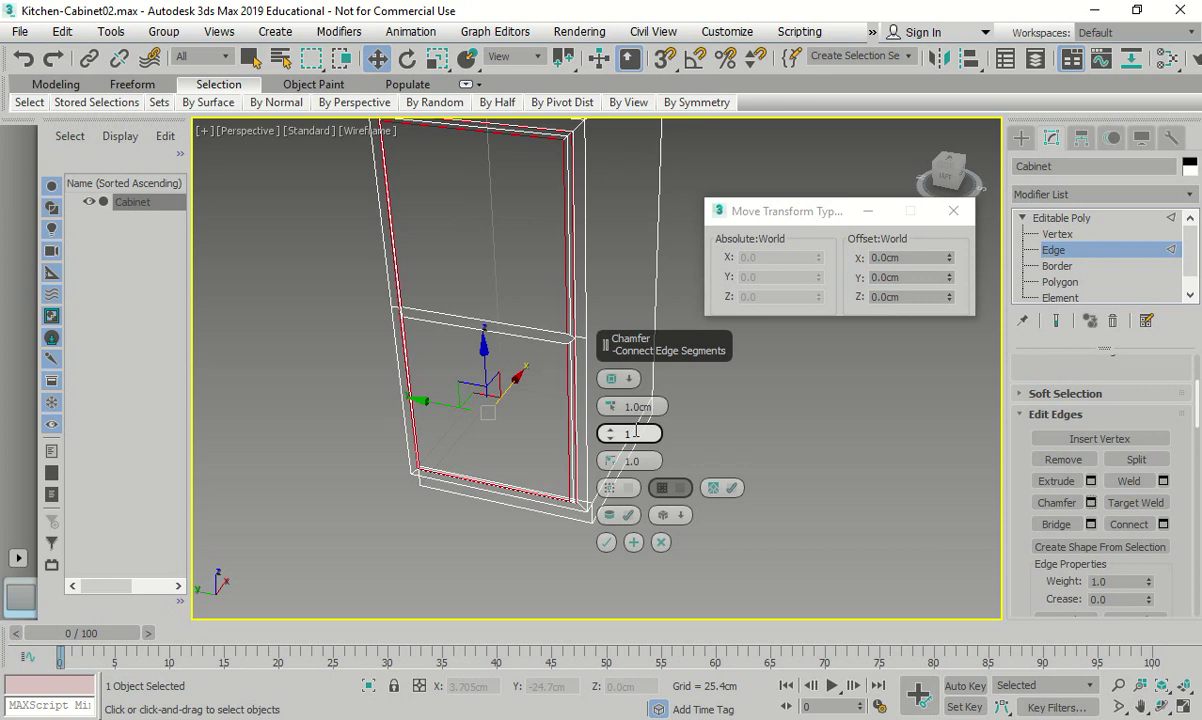
mouse_move(611, 378)
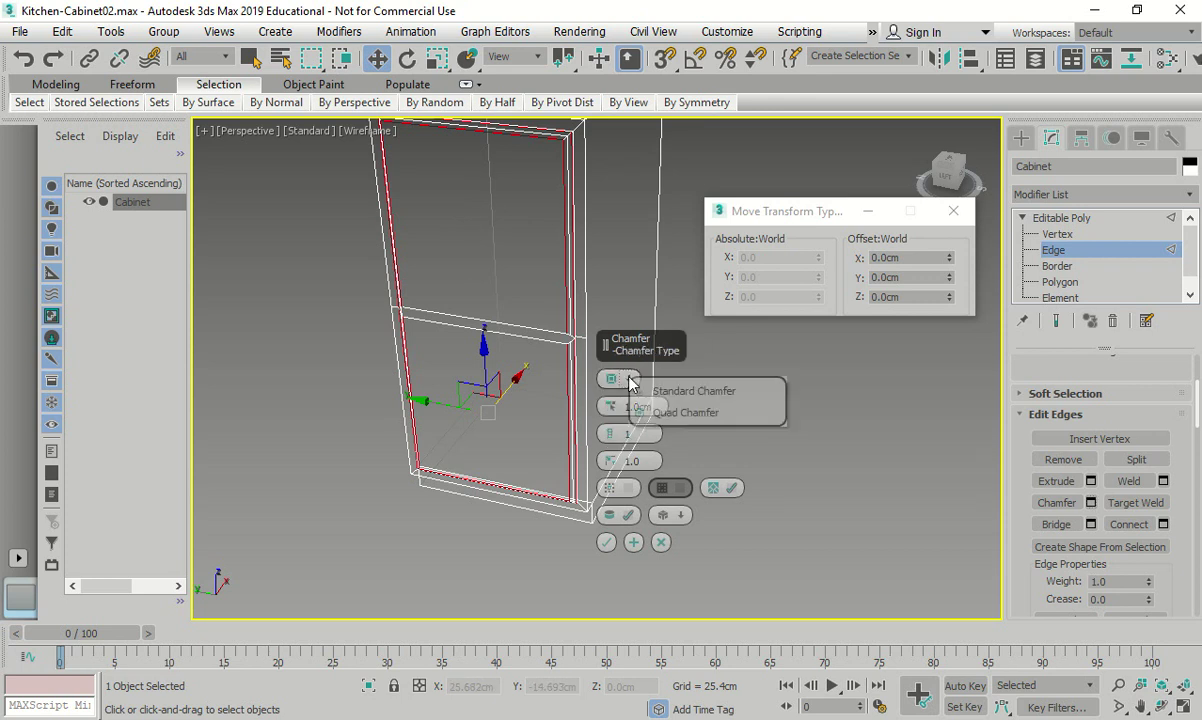
left_click(656, 414)
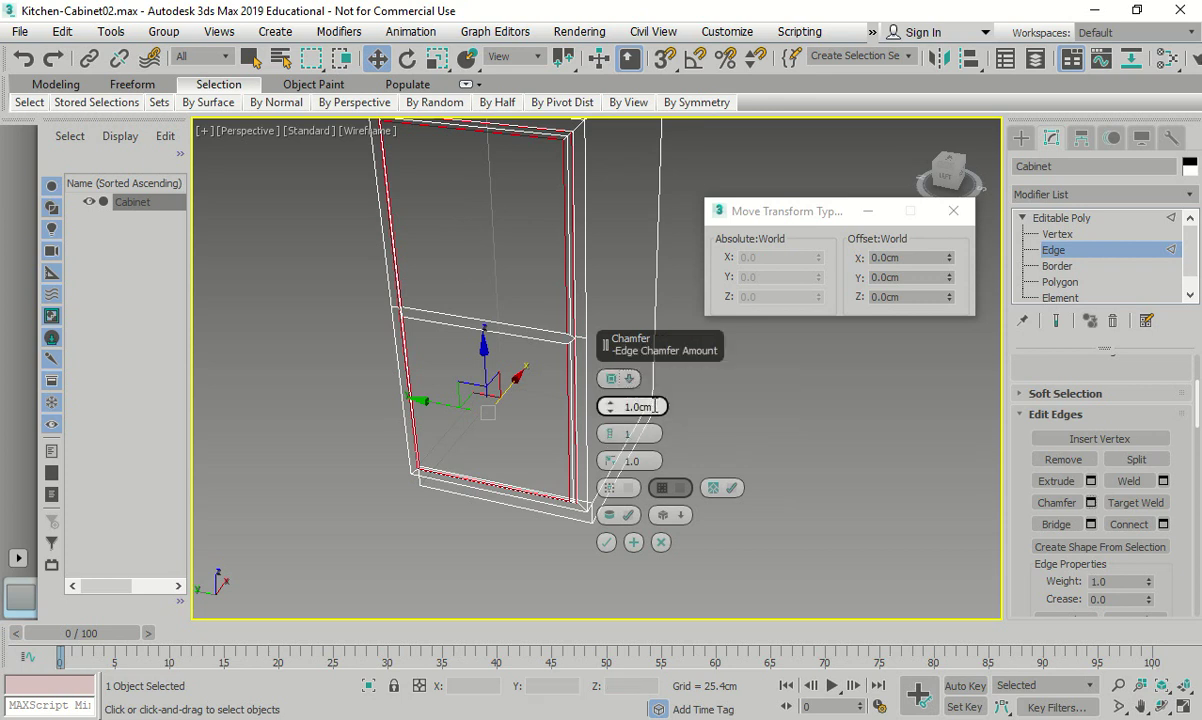
double_click(650, 406)
type(".3")
key("Return")
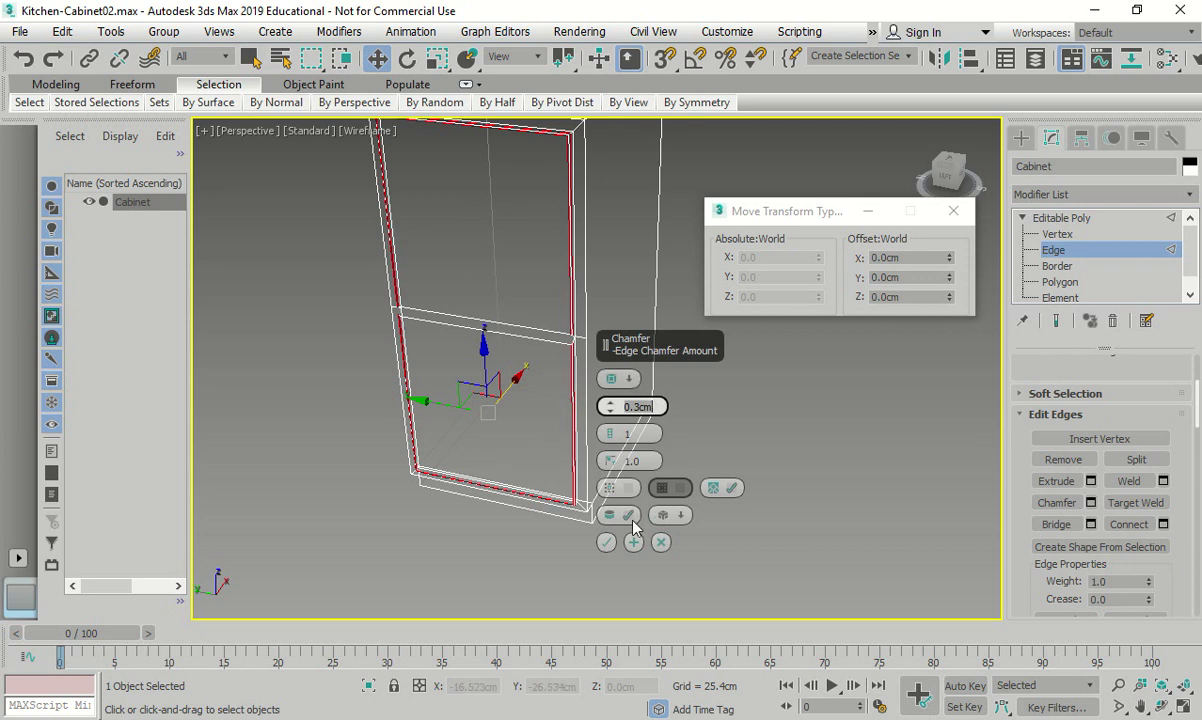
left_click(606, 542)
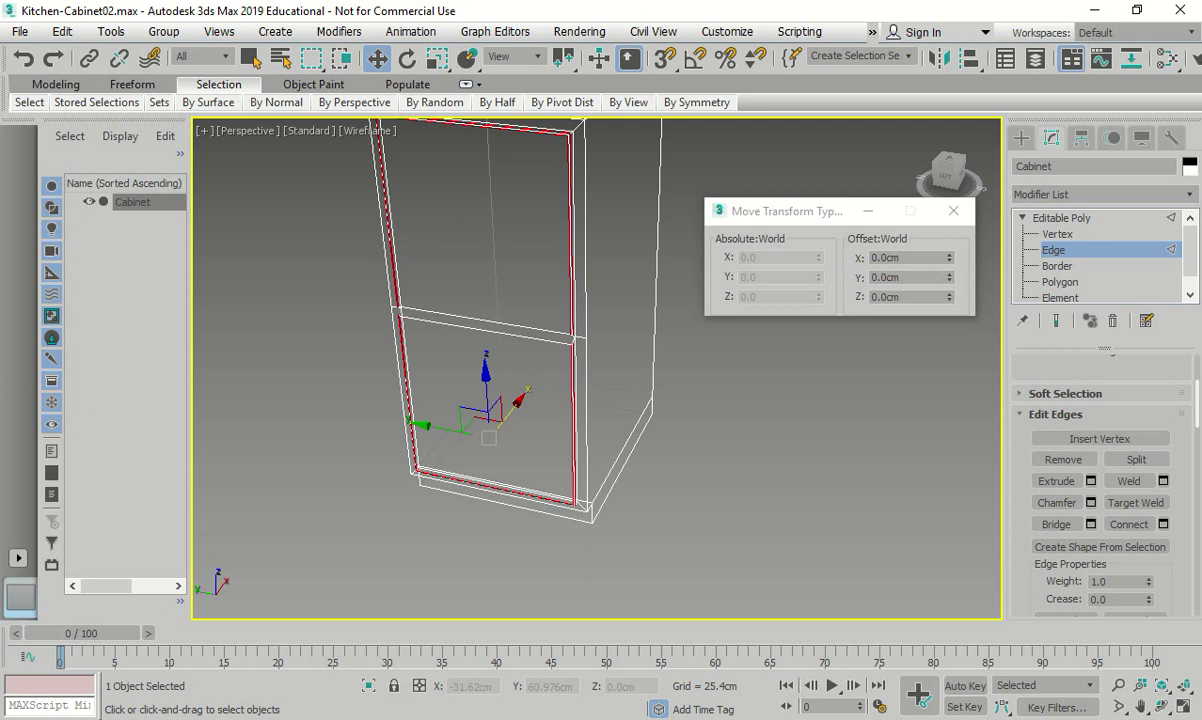
- Clear the edge selection and orbit around the cabinet base
left_click(760, 412)
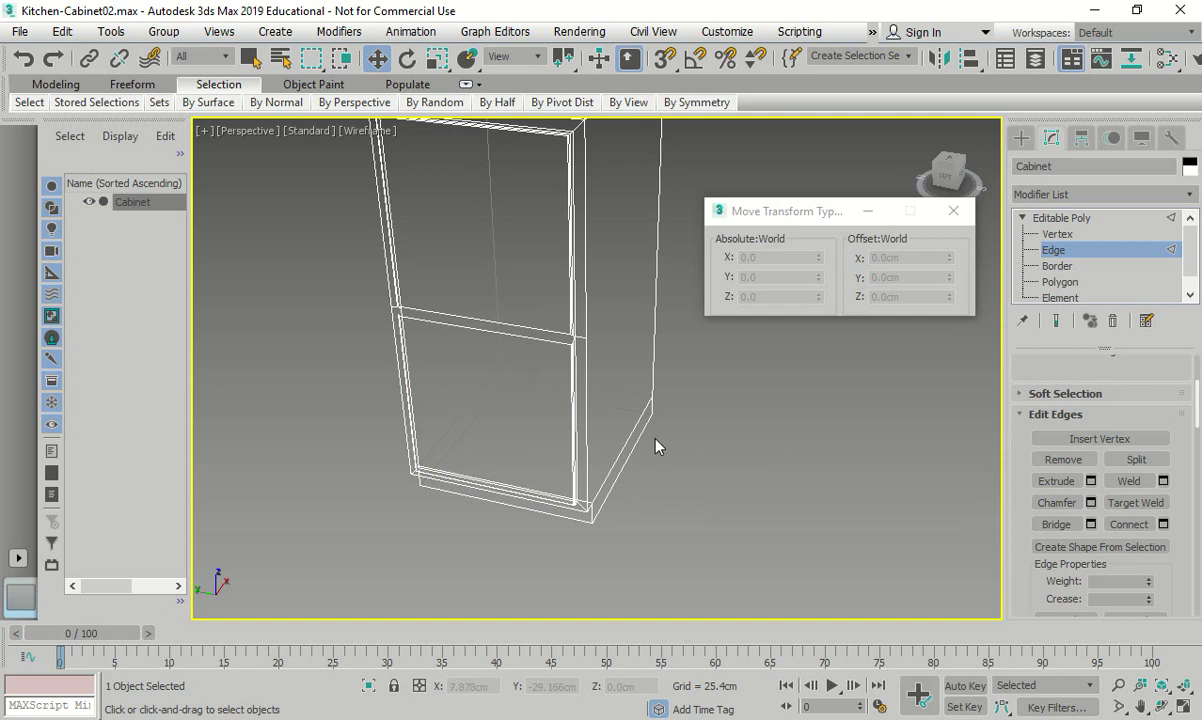
middle_click_drag(478, 476, 670, 438, "alt")
scroll(640, 440, "down", 10)
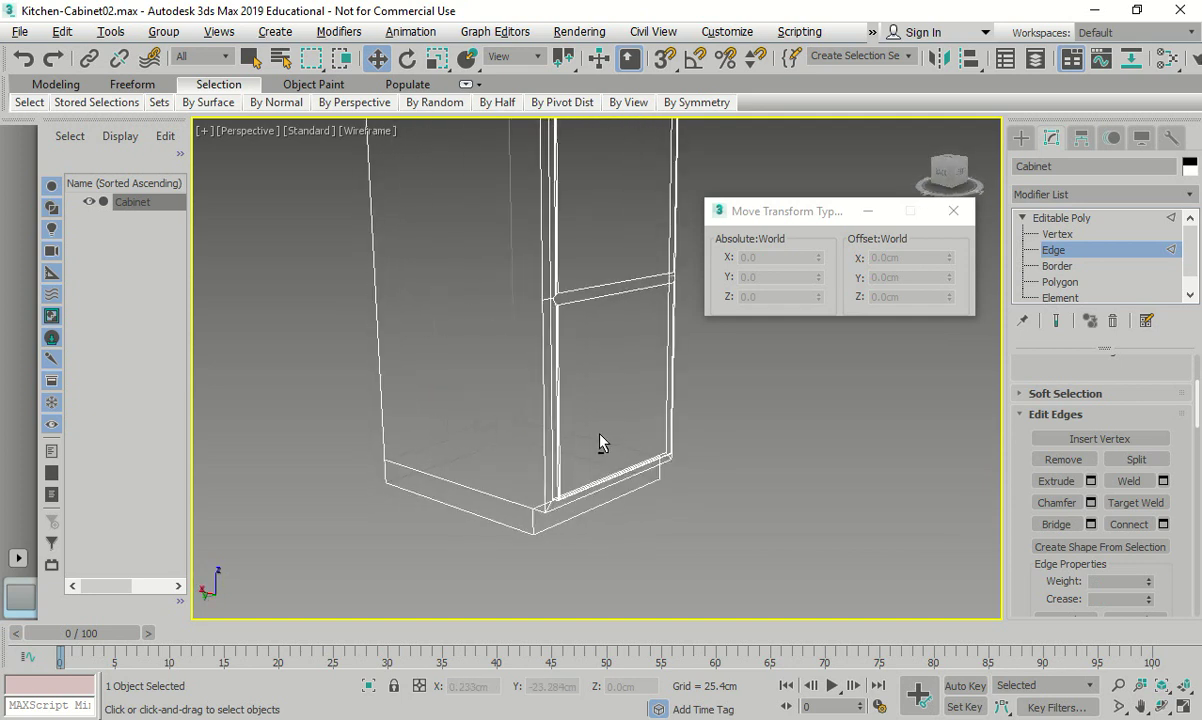
middle_click_drag(669, 344, 644, 351, "alt")
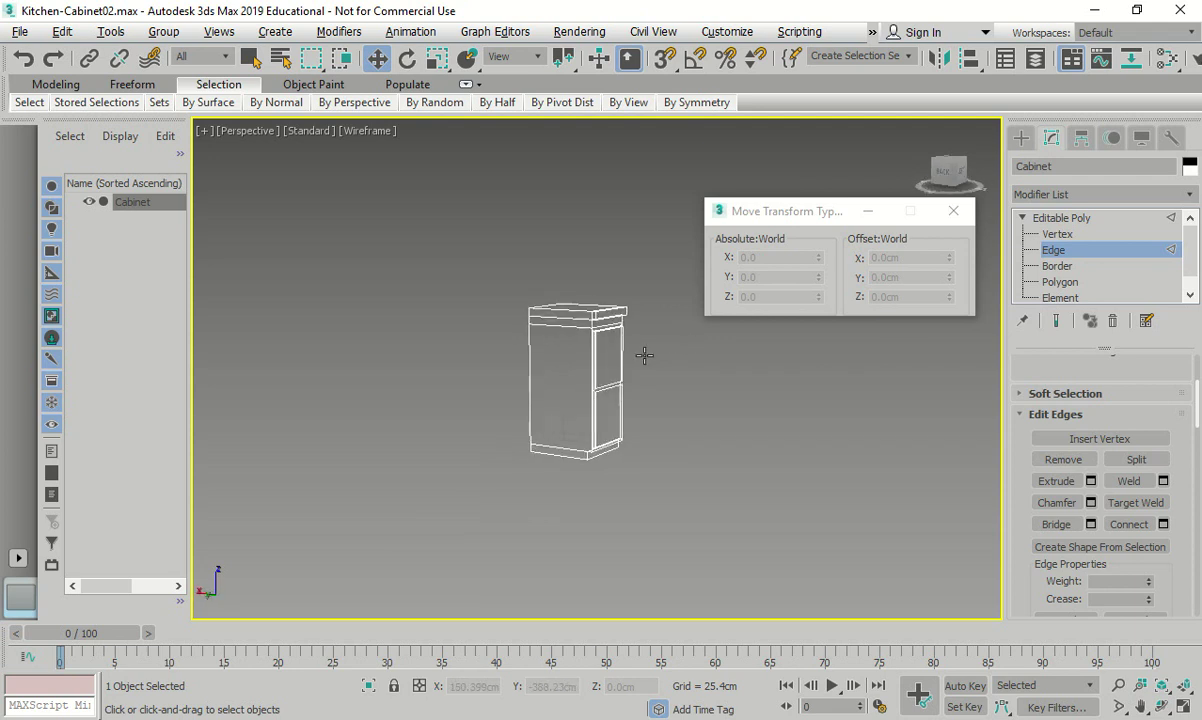
scroll(605, 362, "up", 8)
- Extrude both door polygons outward by 1.0 cm, then deselect them
left_click(1060, 282)
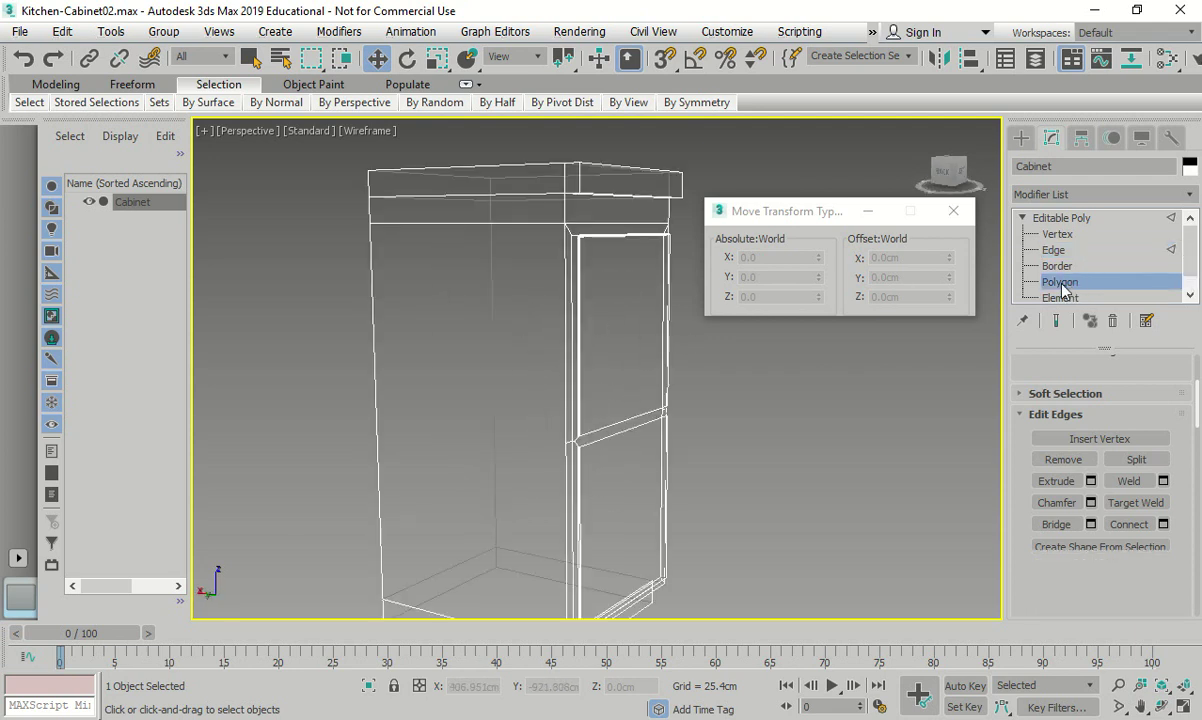
left_click(630, 330)
left_click(603, 466, "ctrl")
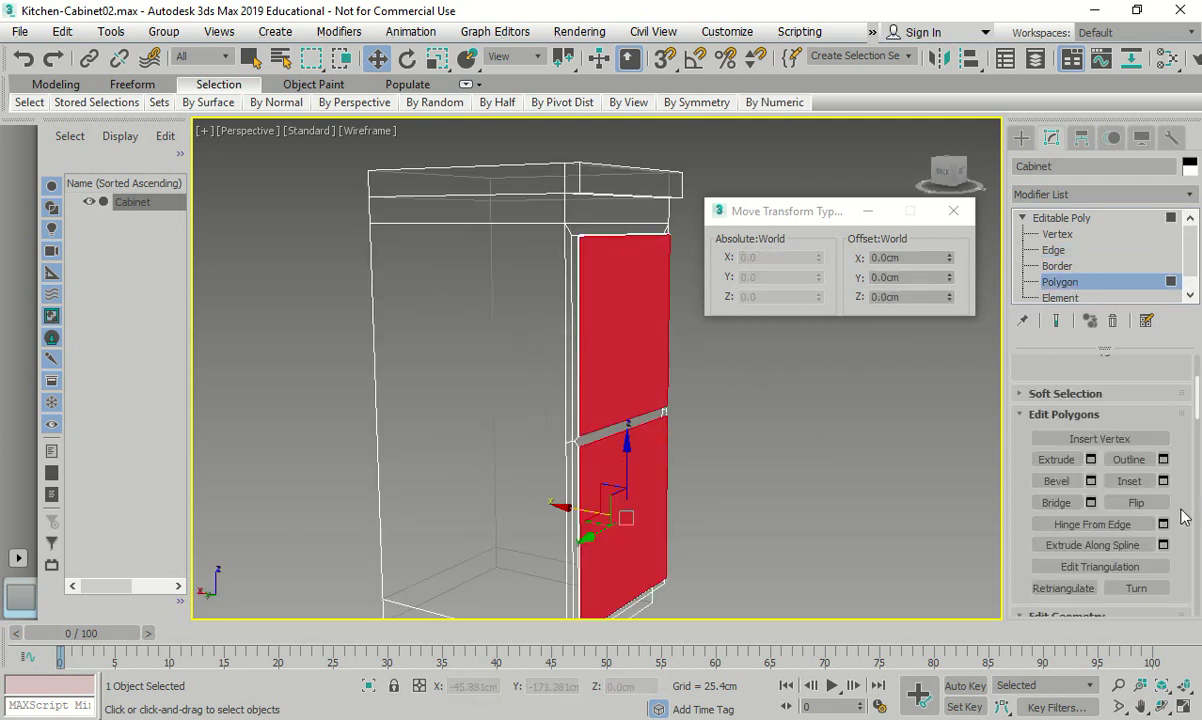
left_click(1091, 459)
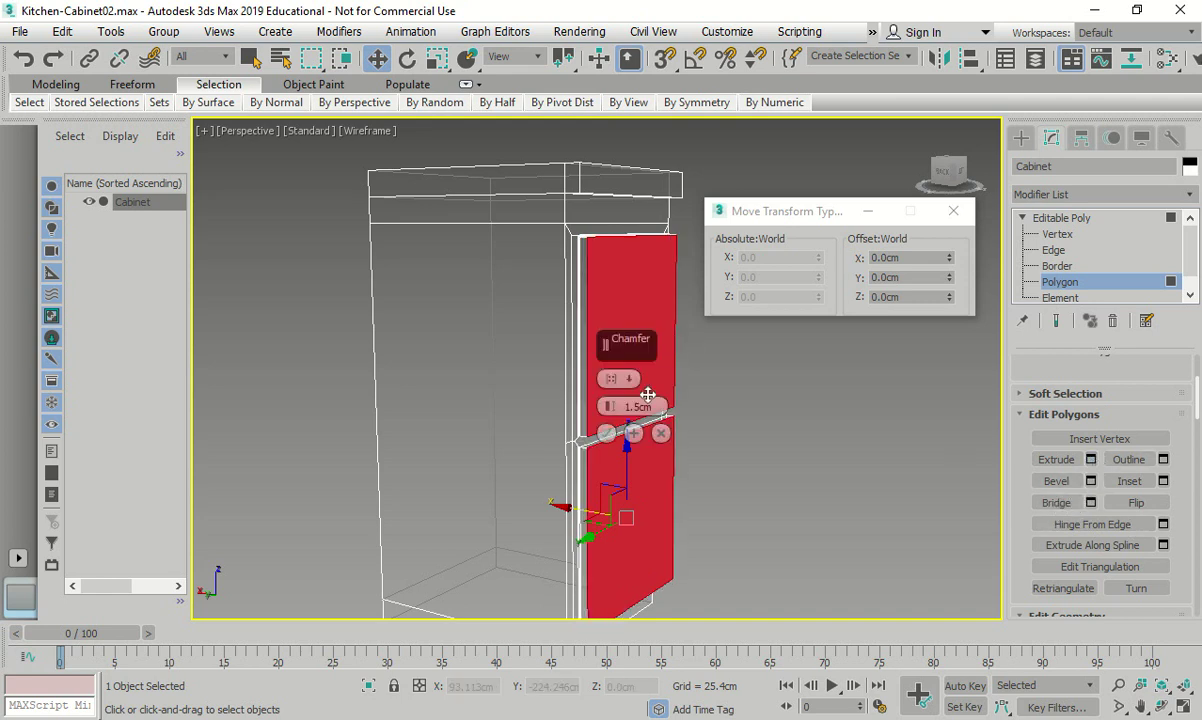
double_click(652, 407)
type("1")
key("Return")
left_click(607, 432)
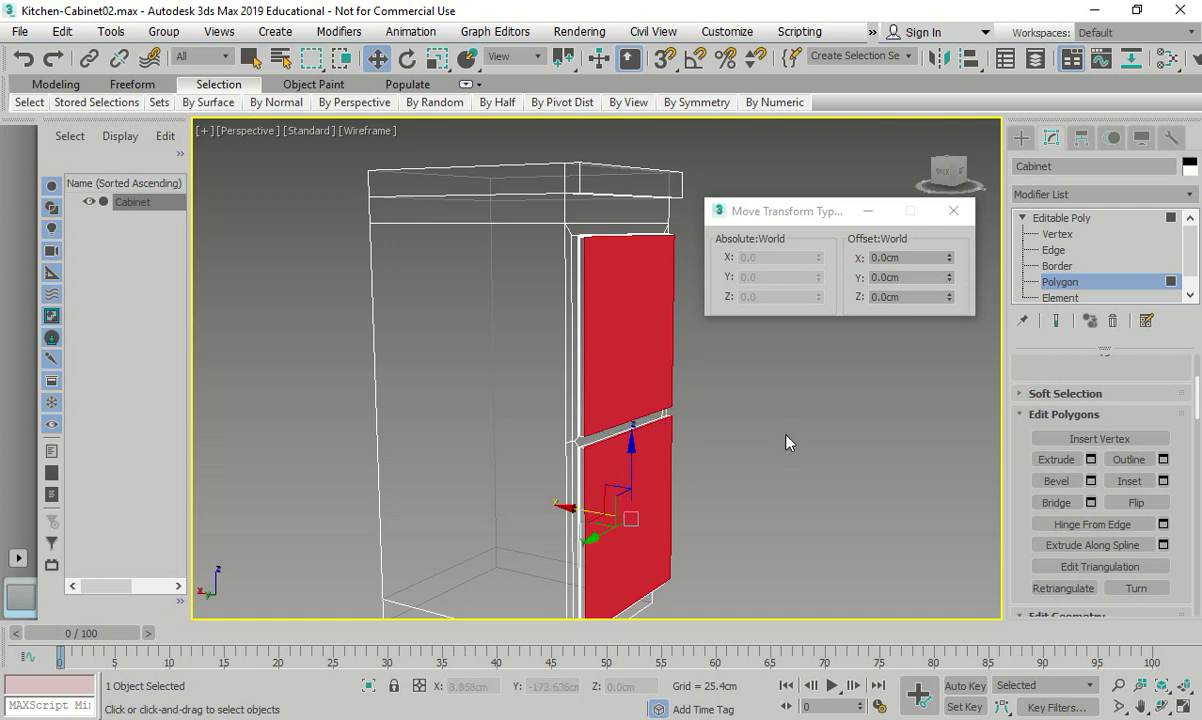
left_click(712, 381)
- Switch the viewport to Clay shading and orbit to inspect the doors
left_click(355, 130)
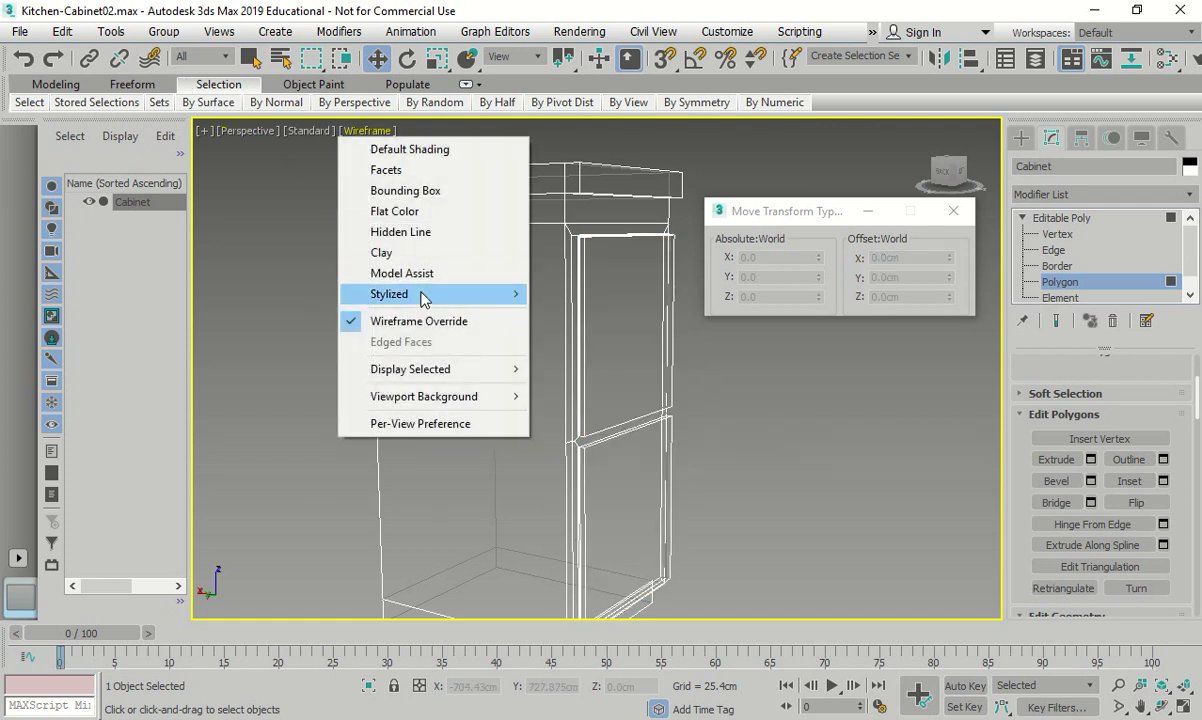
left_click(416, 253)
middle_click_drag(416, 253, 716, 455, "alt")
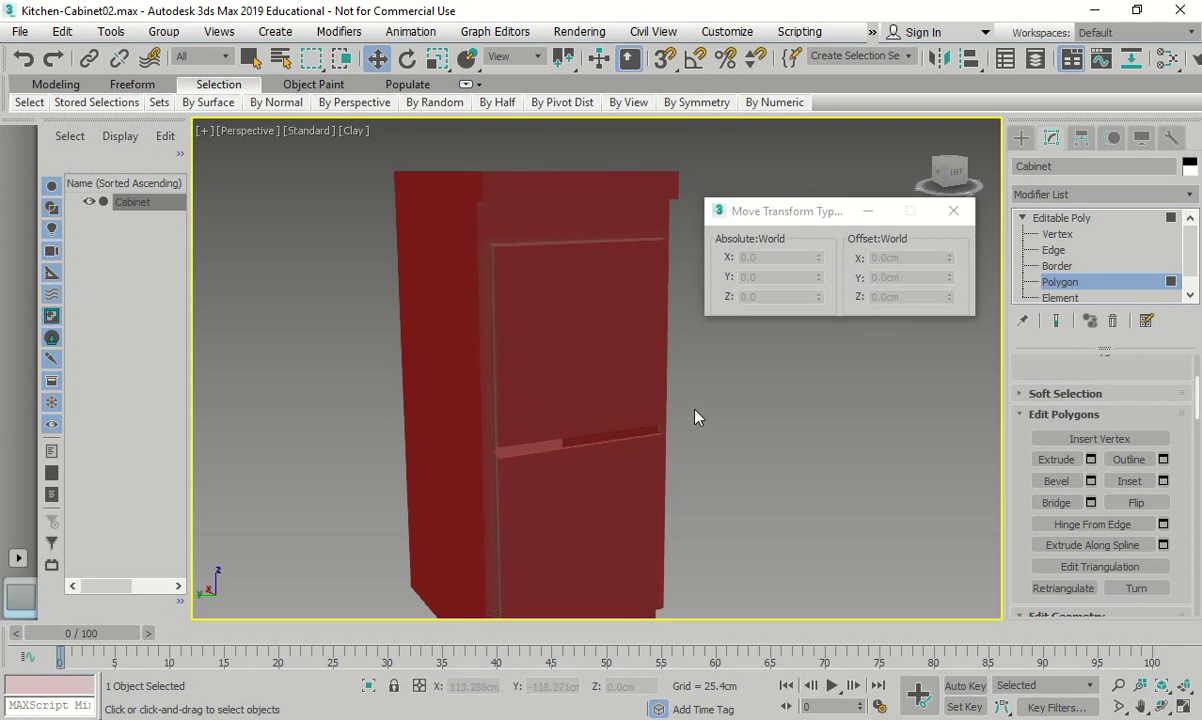
- Step through undo and redo of the door selections, ending with none selected
key("ctrl+z")
key("ctrl+z")
key("ctrl+z")
key("ctrl+y")
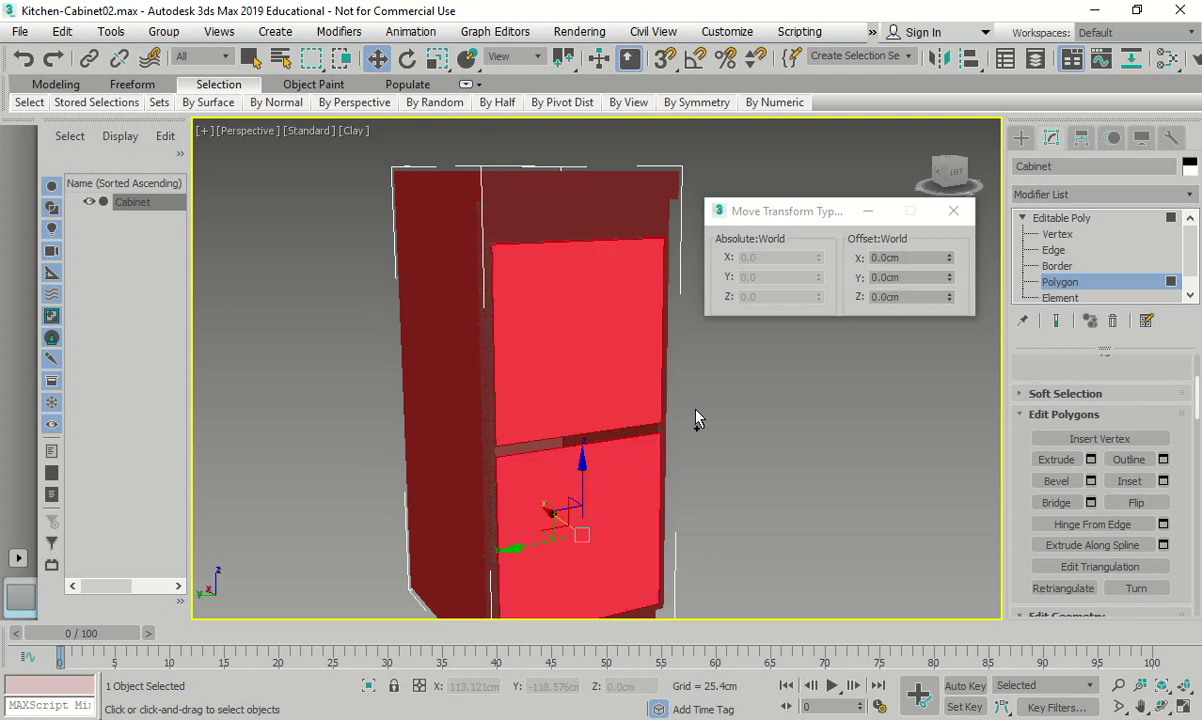
left_click(25, 60)
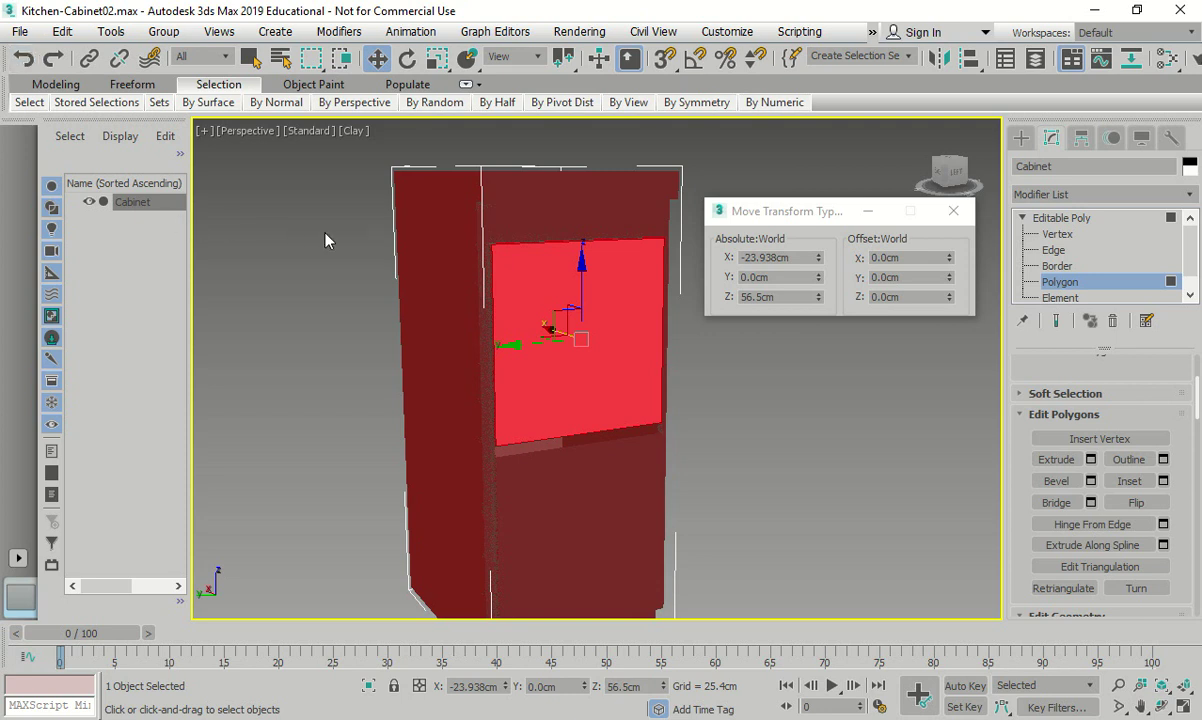
left_click(54, 60)
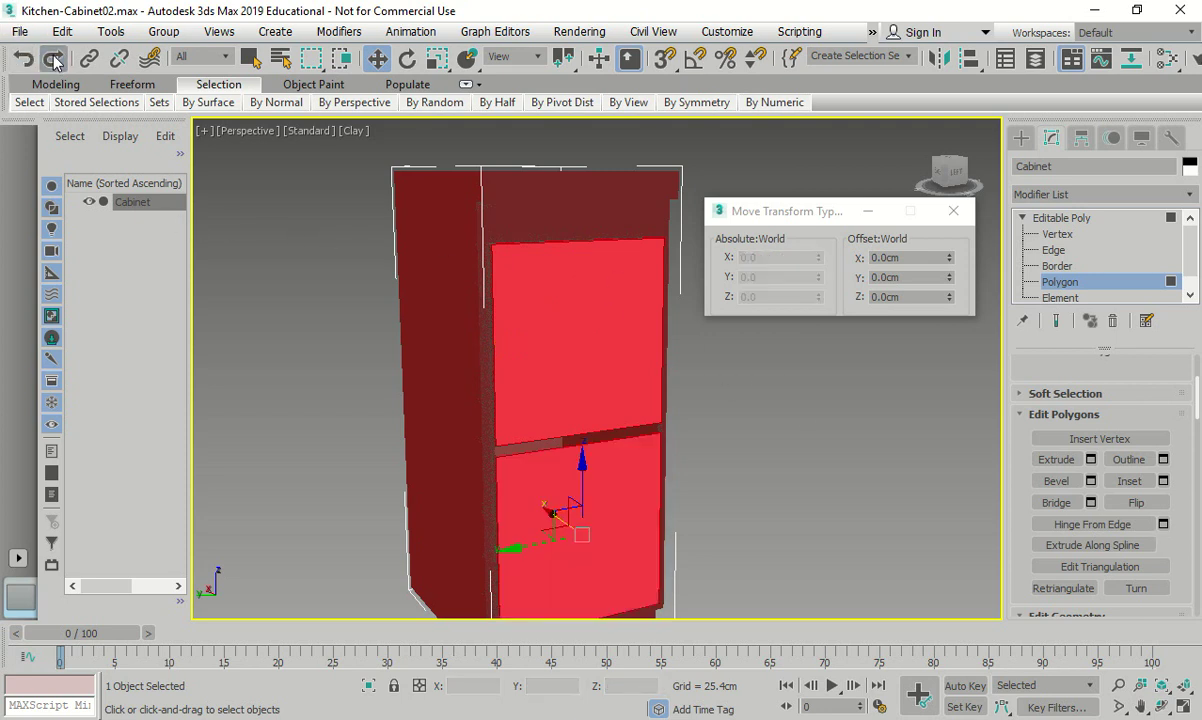
left_click(54, 60)
left_click(54, 60)
left_click(54, 60)
left_click(54, 60)
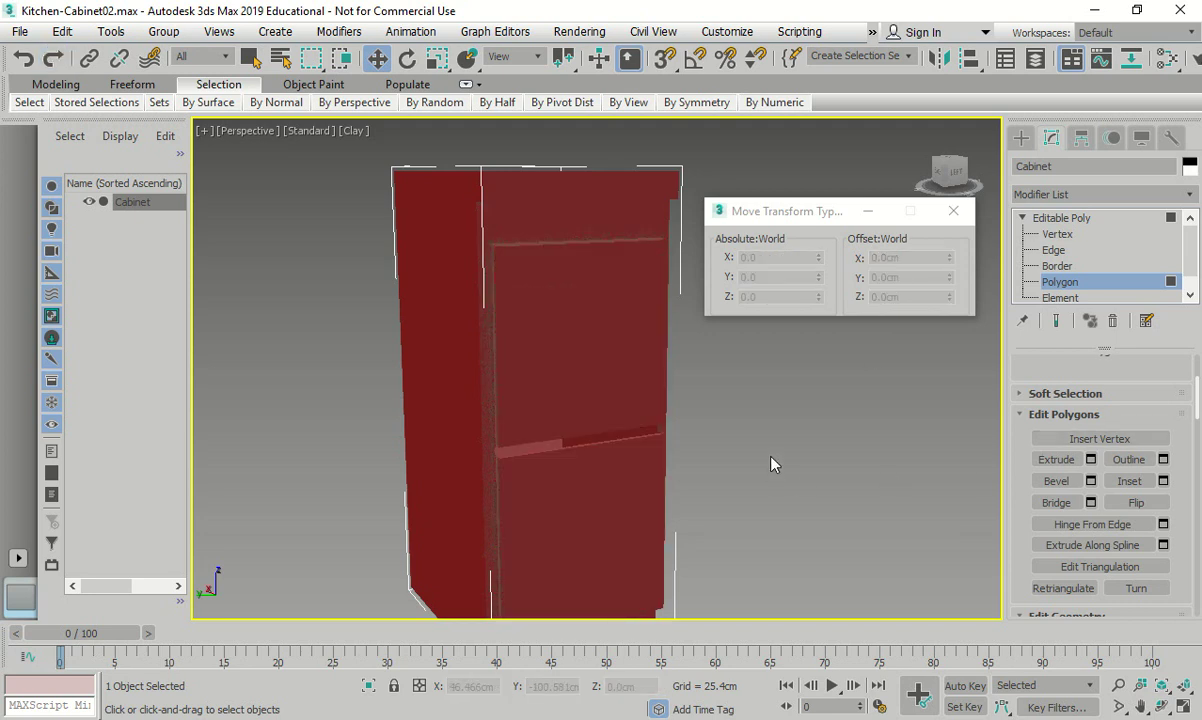
- Switch the Editable Poly to Border sub-object level
left_click(1055, 251)
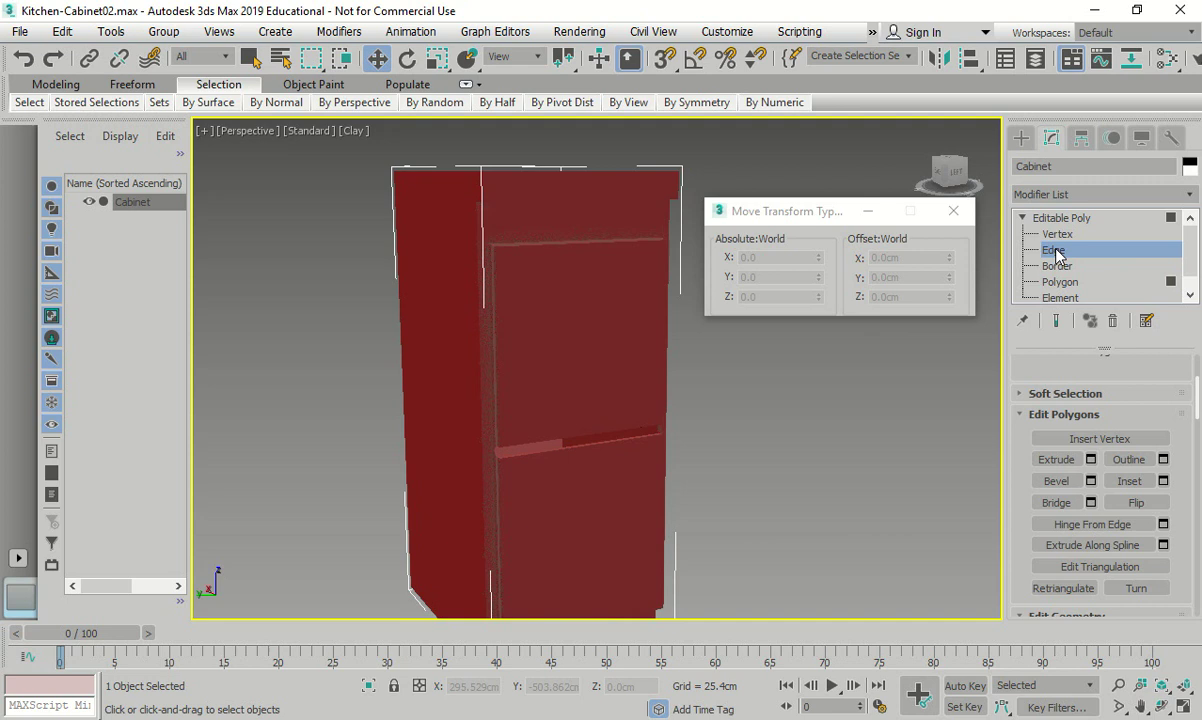
left_click(1060, 267)
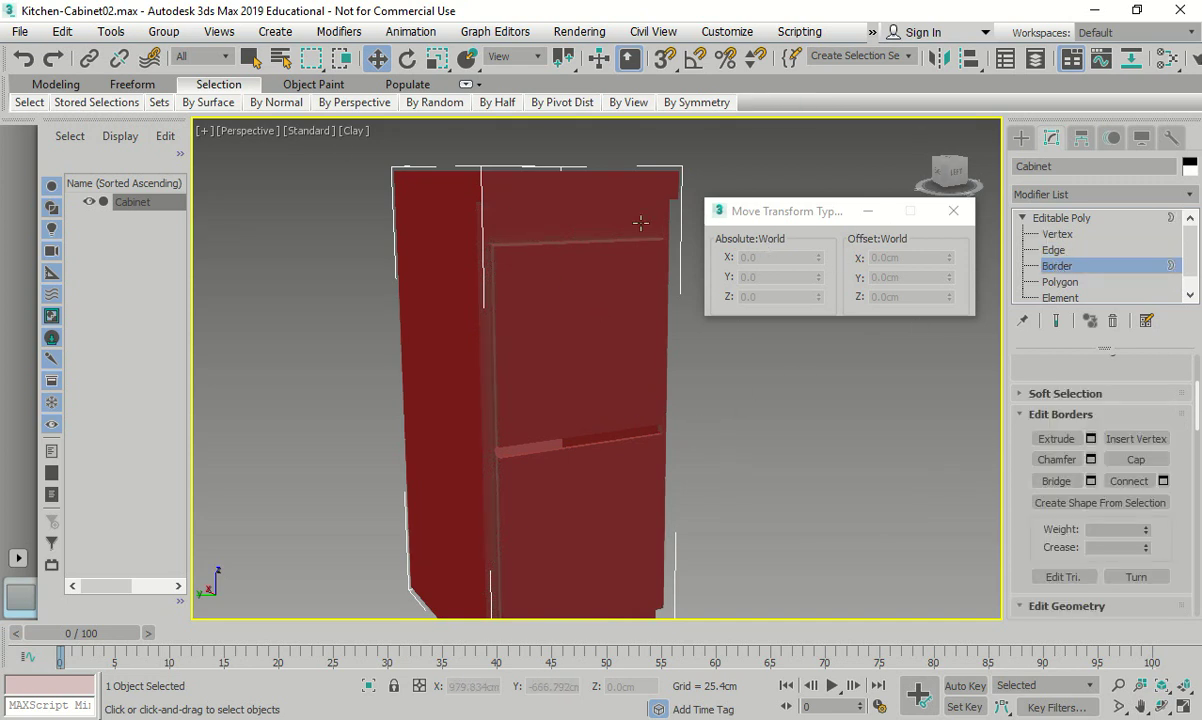
left_click(353, 130)
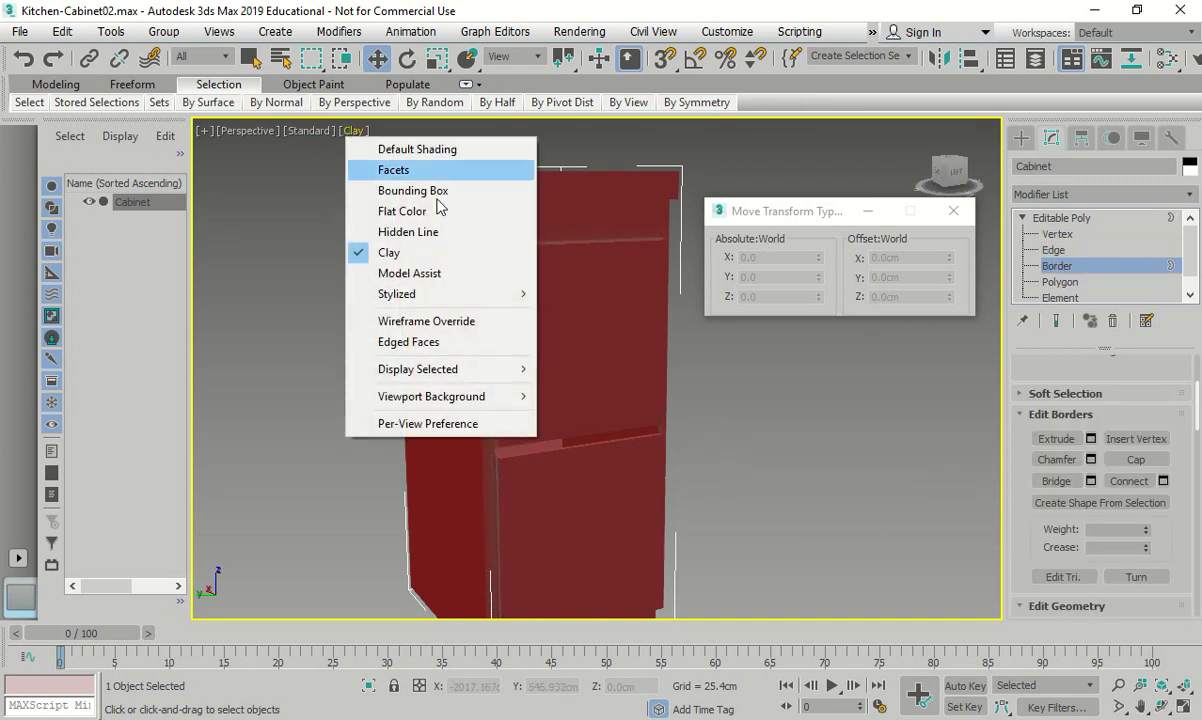
- Return to wireframe display and select the middle rail's open border loop
left_click(461, 321)
scroll(462, 425, "up", 4)
scroll(470, 460, "down", 4)
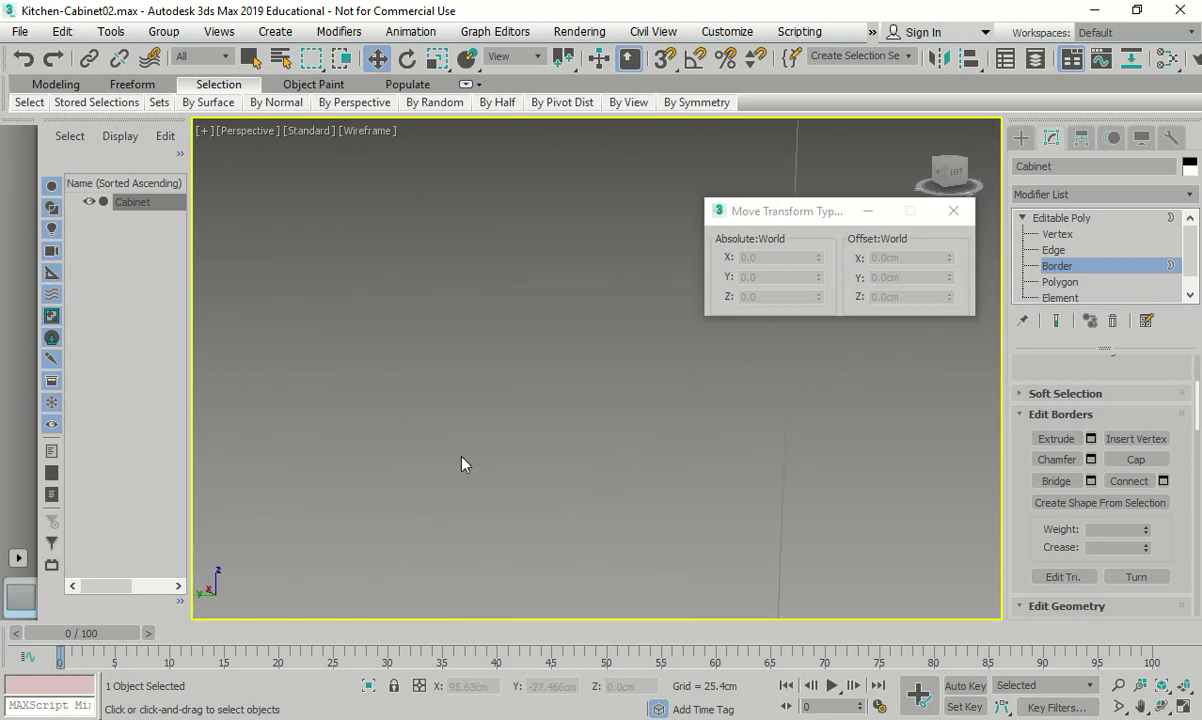
left_click(458, 455)
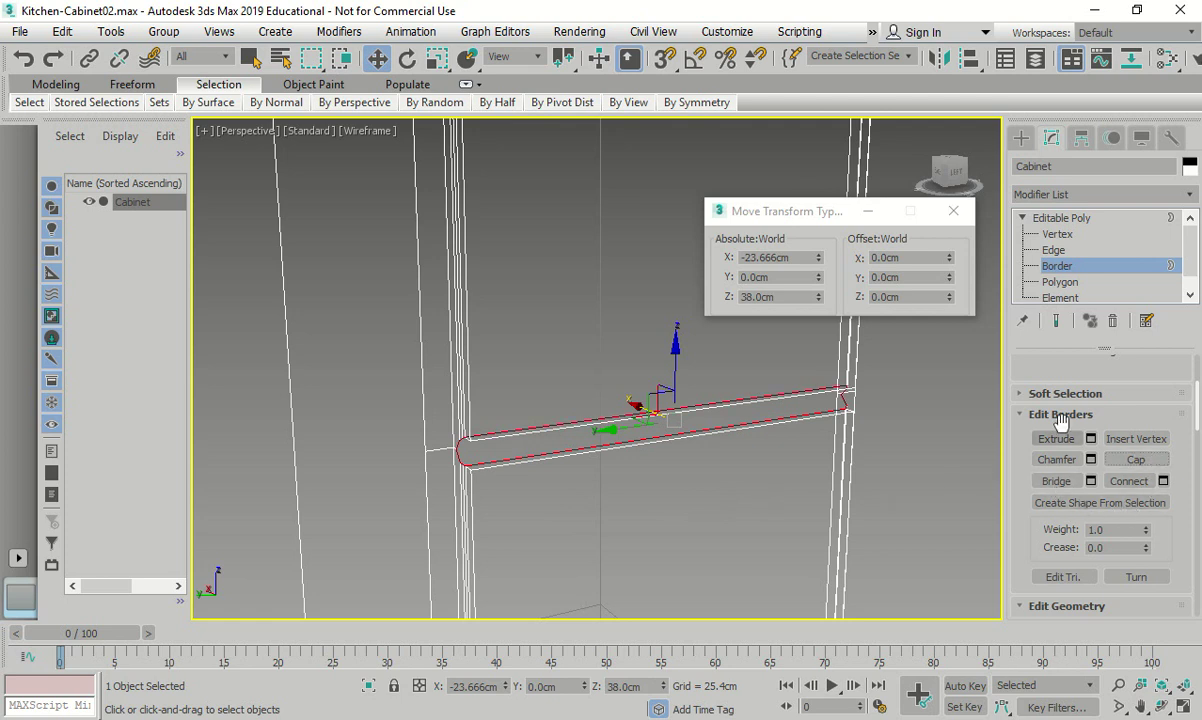
- Switch to Clay shading, deselect the border, and orbit to view the vertical post
left_click(362, 131)
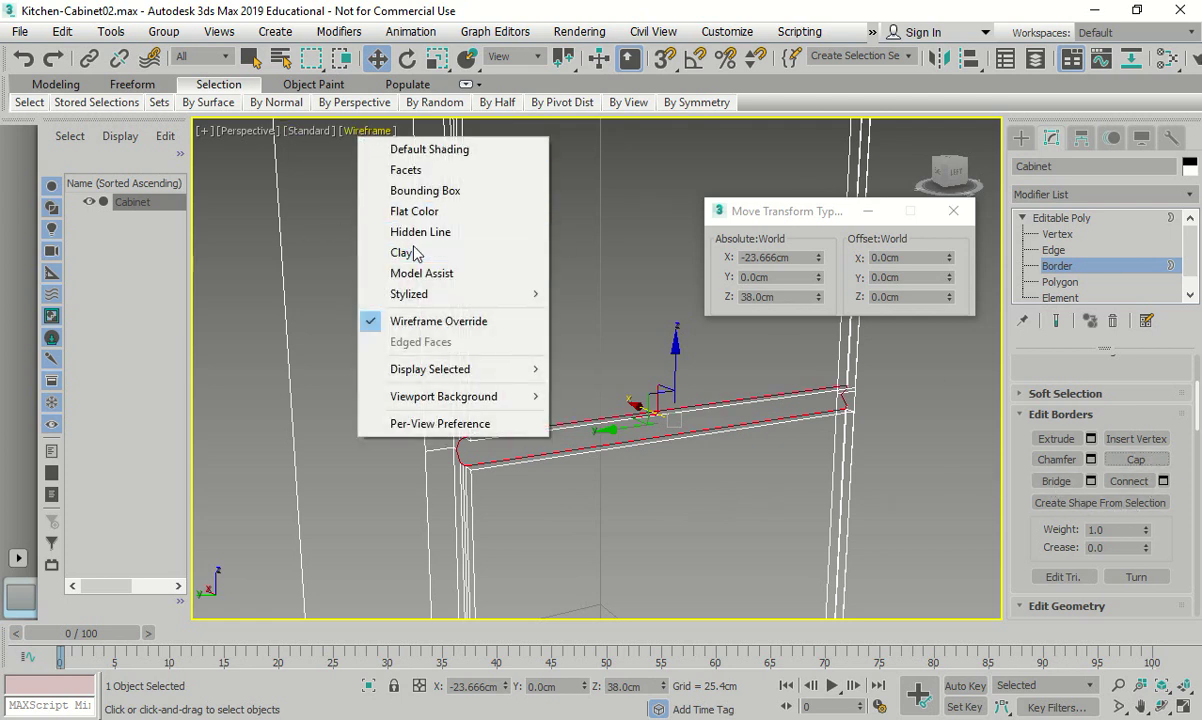
left_click(416, 252)
scroll(518, 275, "down", 5)
scroll(475, 311, "up", 2)
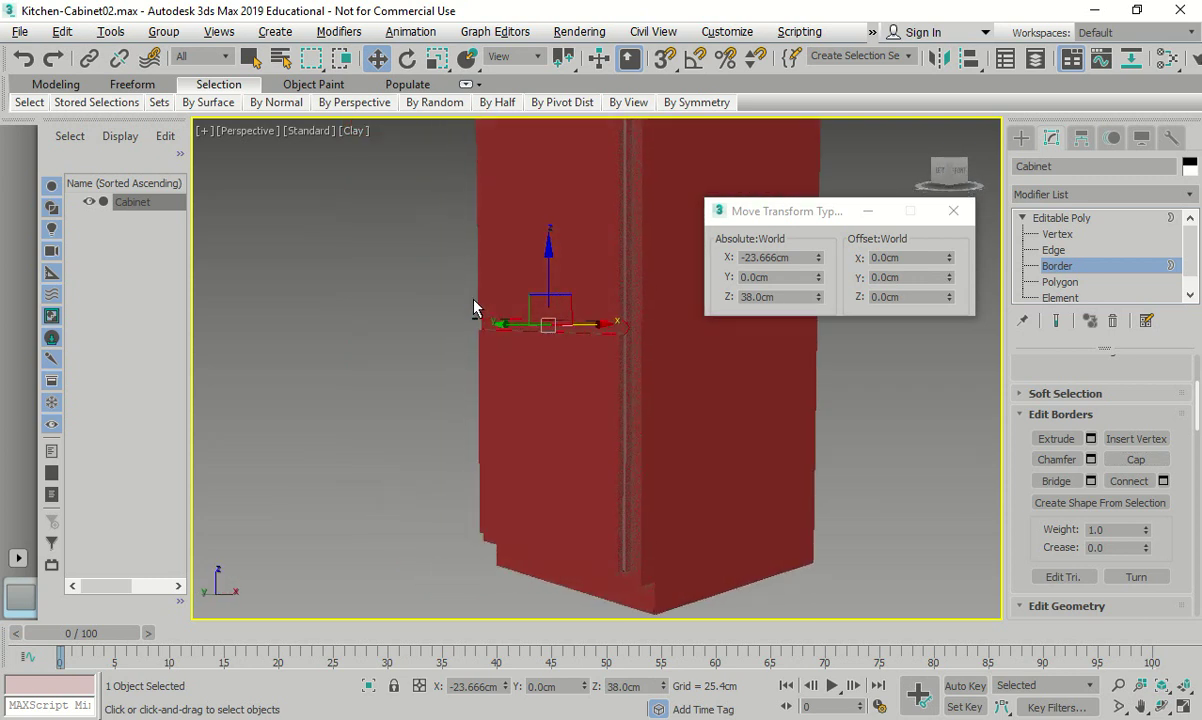
left_click(893, 443)
scroll(625, 333, "up", 6)
middle_click_drag(593, 317, 576, 428, "alt")
scroll(576, 428, "down", 10)
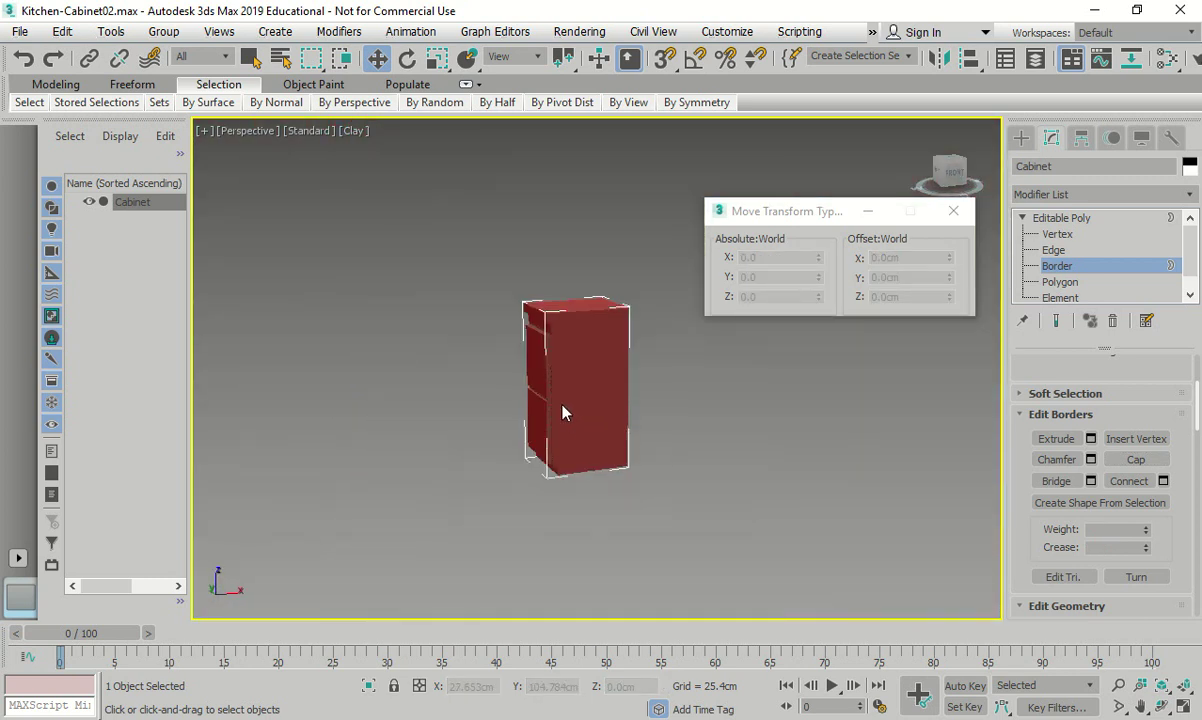
scroll(708, 411, "up", 2)
- Close the Move Transform Type-In window and set the viewport back to Wireframe
left_click(952, 212)
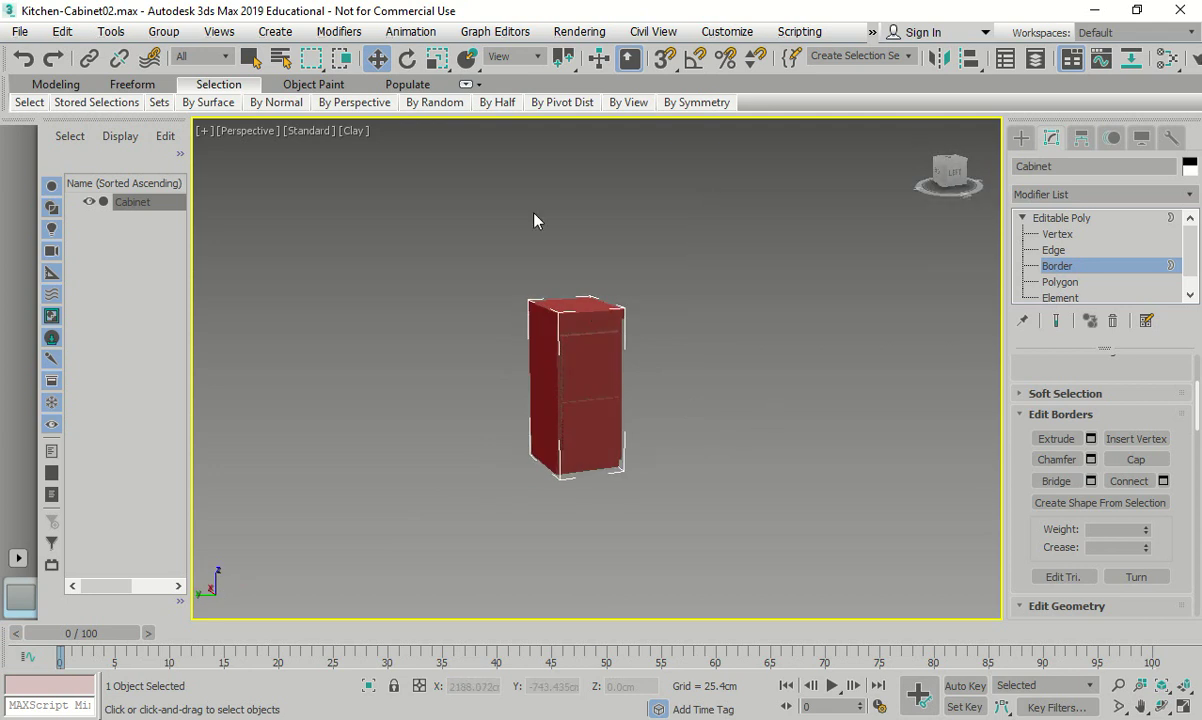
left_click_drag(958, 166, 631, 298)
scroll(631, 298, "up", 3)
left_click(346, 130)
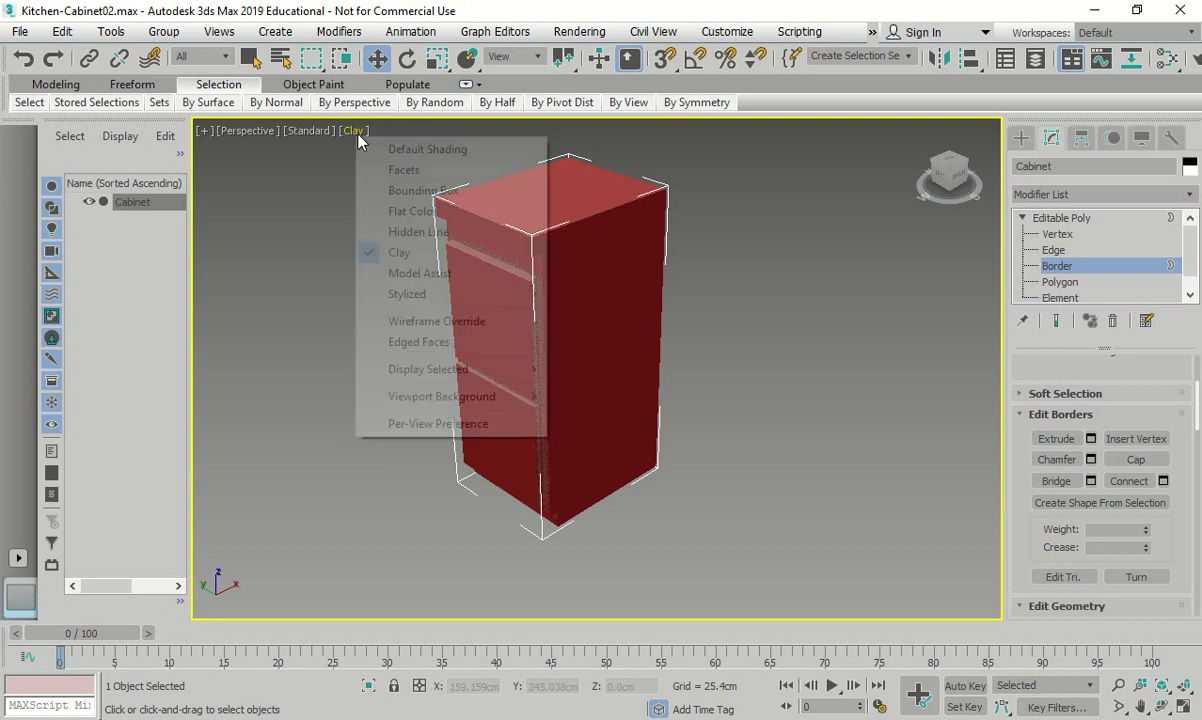
left_click(472, 321)
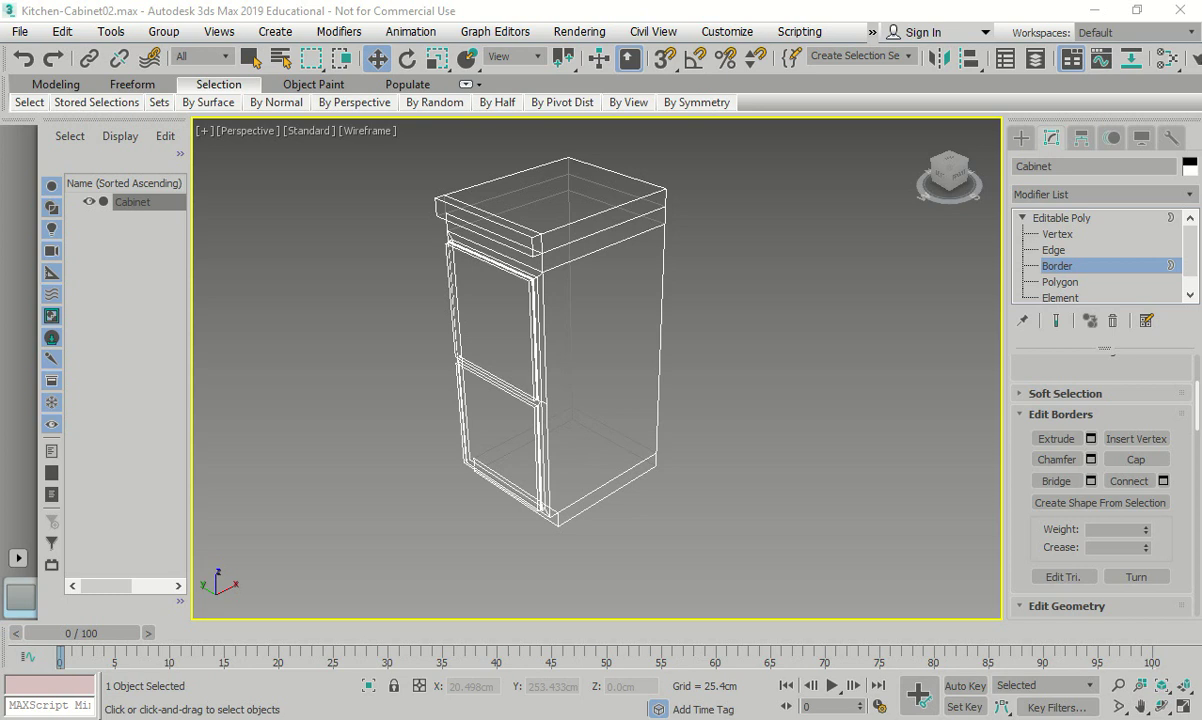
left_click(782, 345)
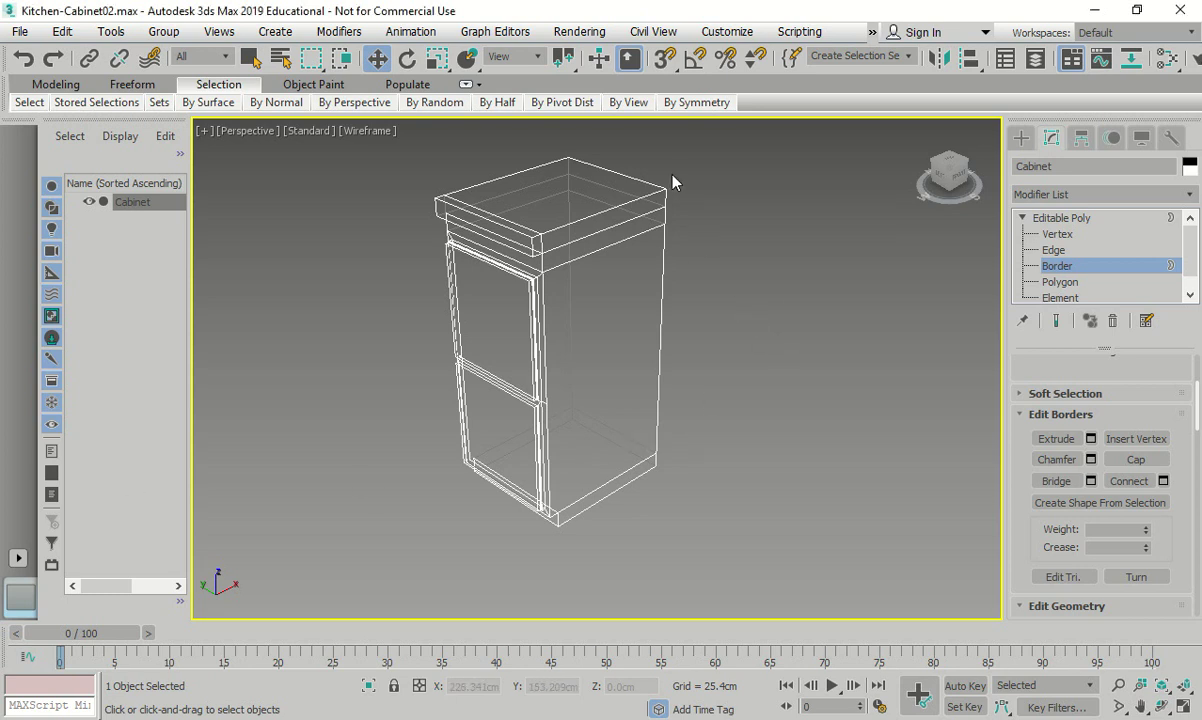